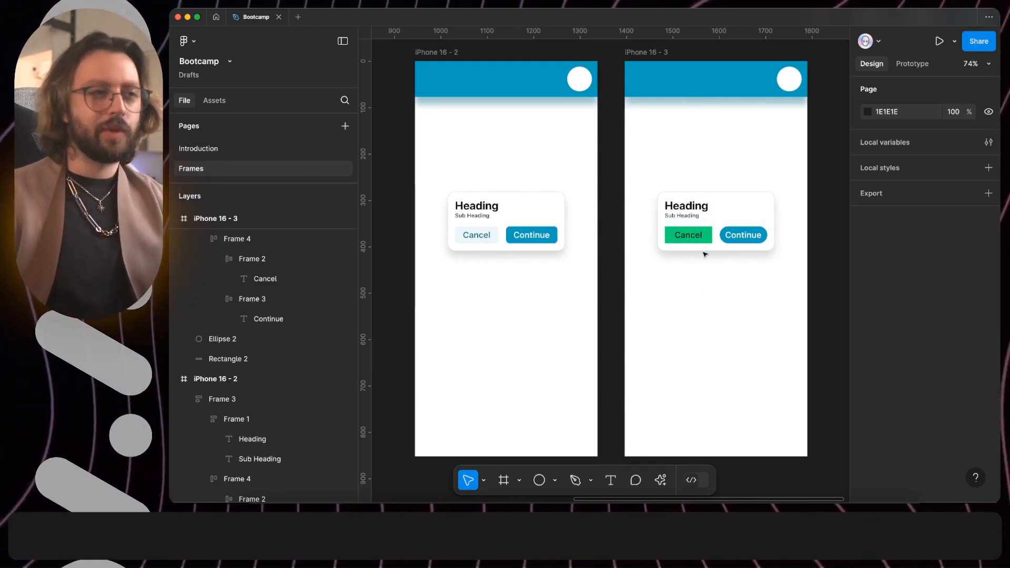
{"action": "scroll", "coordinate": [729, 241], "scroll_direction": "up", "scroll_amount": 3}
{"action": "scroll", "coordinate": [729, 241], "scroll_direction": "up", "scroll_amount": 3}
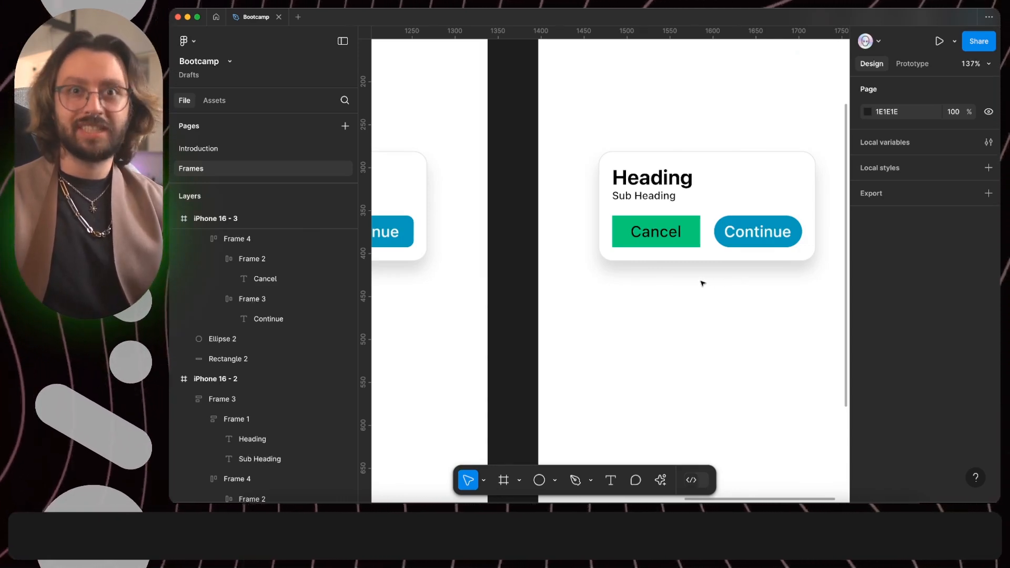
{"action": "scroll", "coordinate": [702, 284], "scroll_direction": "down", "scroll_amount": 3}
{"action": "scroll", "coordinate": [703, 284], "scroll_direction": "left", "scroll_amount": 3}
{"action": "scroll", "coordinate": [703, 307], "scroll_direction": "up", "scroll_amount": 2}
{"action": "scroll", "coordinate": [703, 307], "scroll_direction": "up", "scroll_amount": 2}
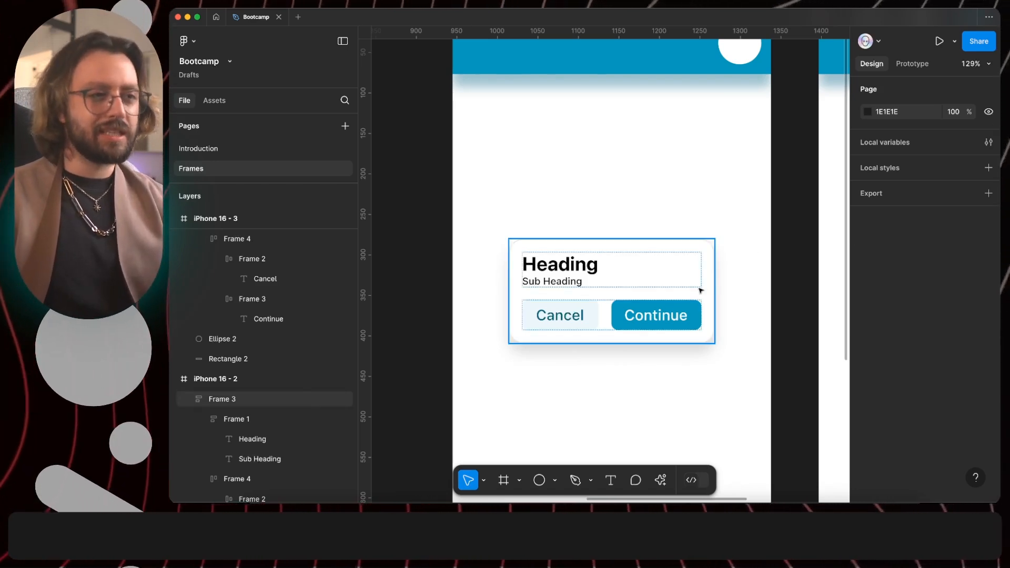
{"action": "scroll", "coordinate": [688, 296], "scroll_direction": "down", "scroll_amount": 5}
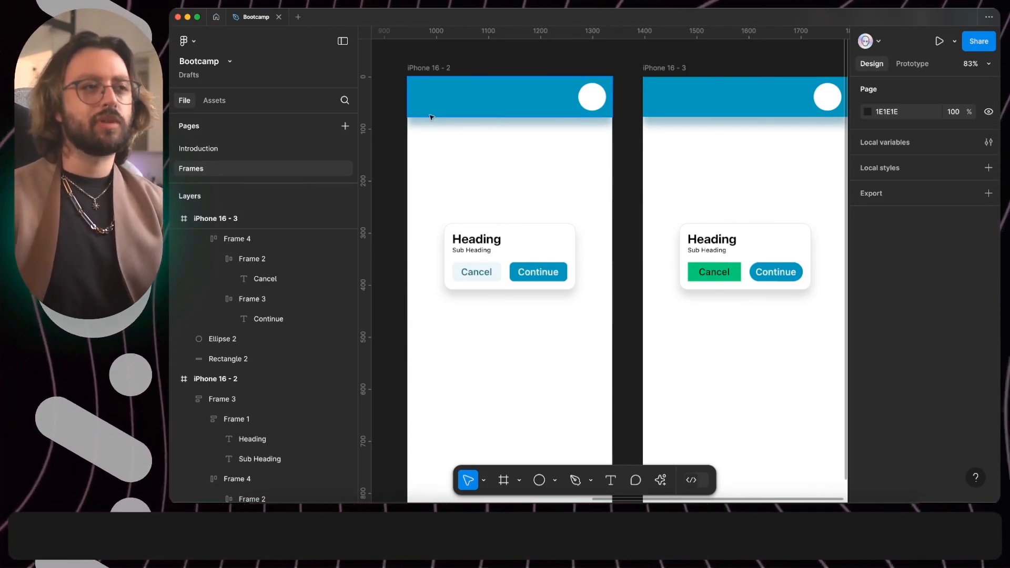
Create a color style named ".primary" from the fill of the header rectangle in iPhone 16 - 2.
{"action": "left_click", "coordinate": [494, 110]}
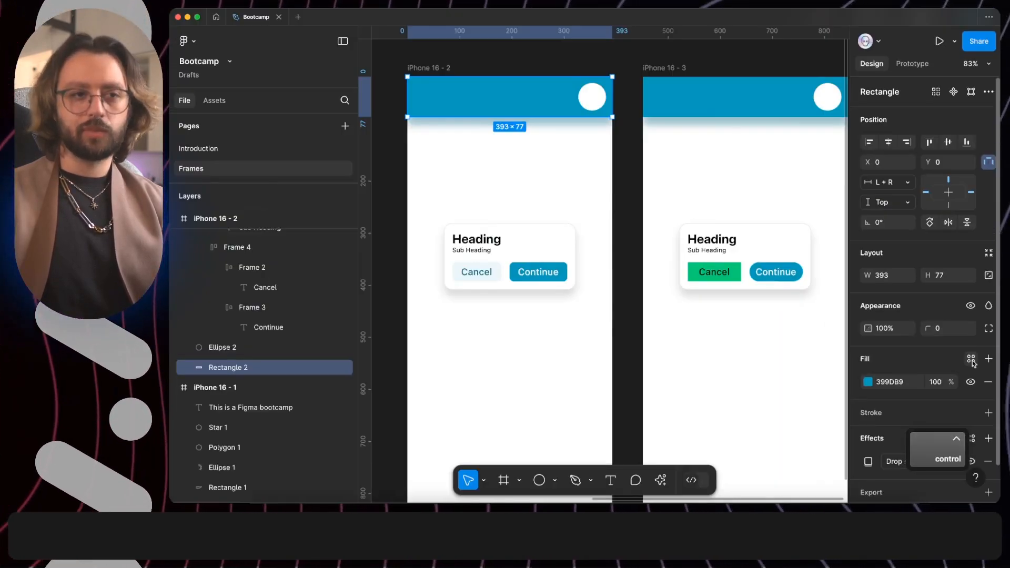
{"action": "left_click", "coordinate": [971, 358]}
{"action": "left_click_drag", "start_coordinate": [793, 362], "coordinate": [742, 168]}
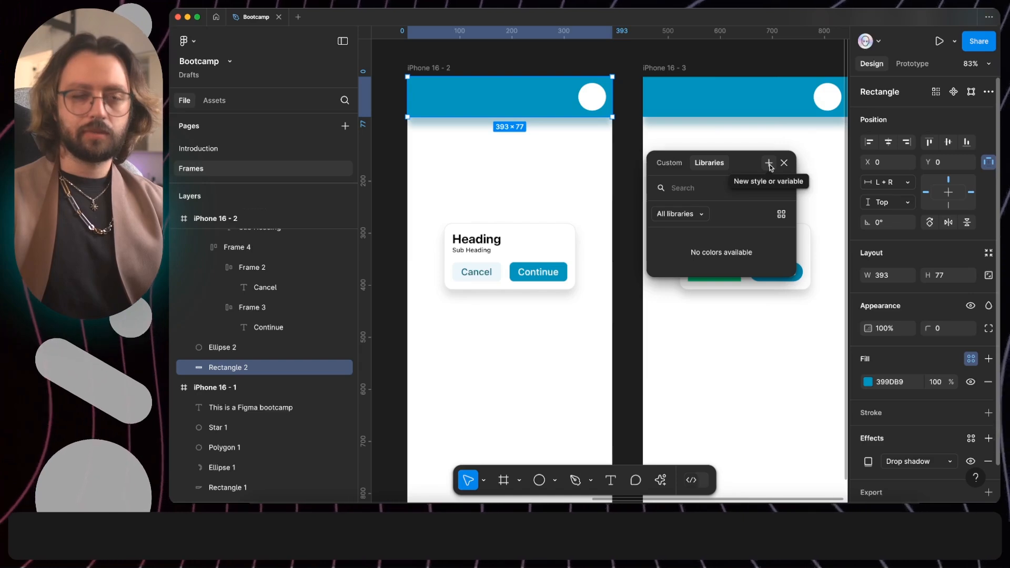
{"action": "left_click", "coordinate": [769, 164]}
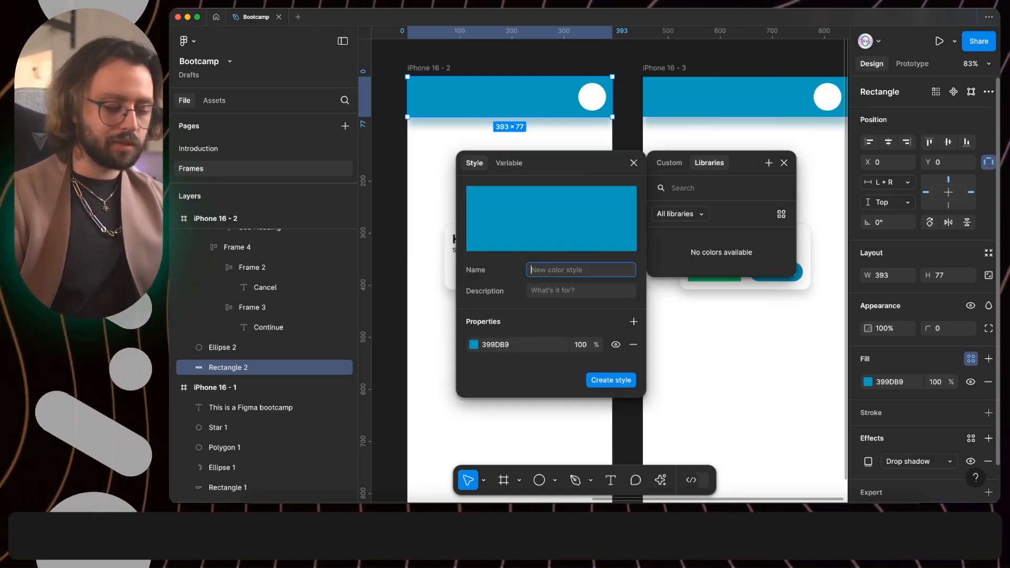
{"action": "type", "text": "primary"}
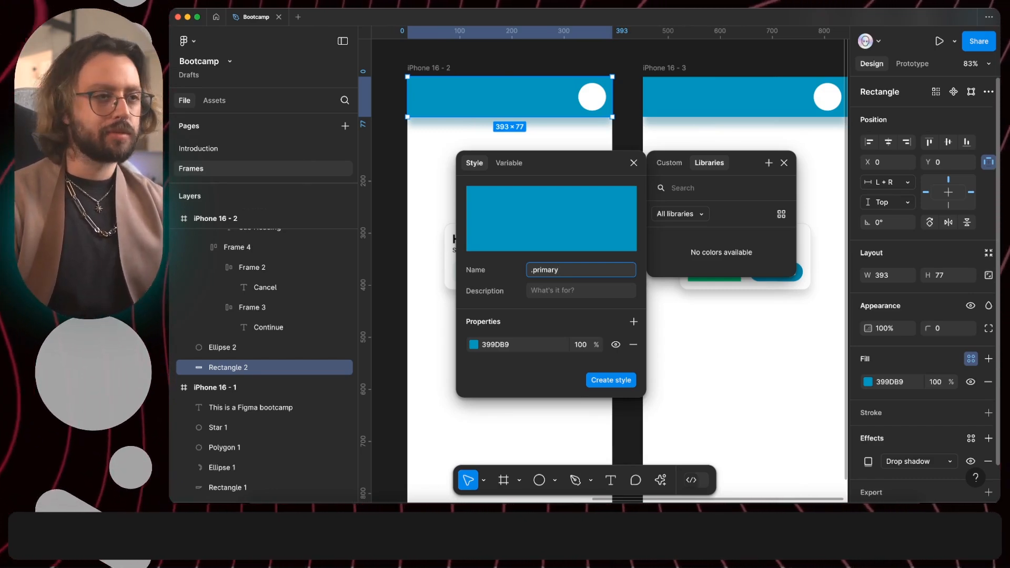
{"action": "left_click", "coordinate": [539, 313]}
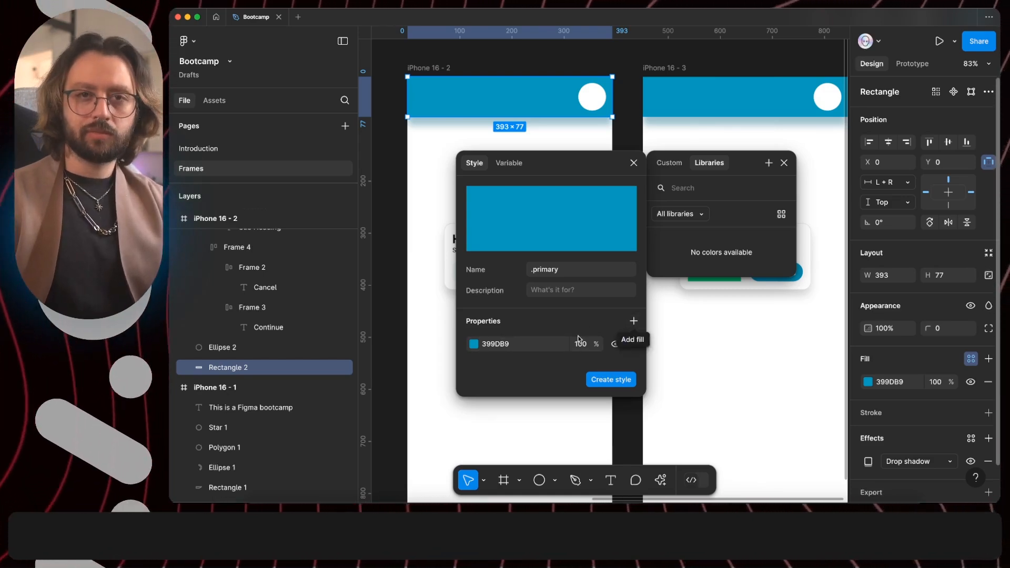
{"action": "left_click", "coordinate": [611, 382]}
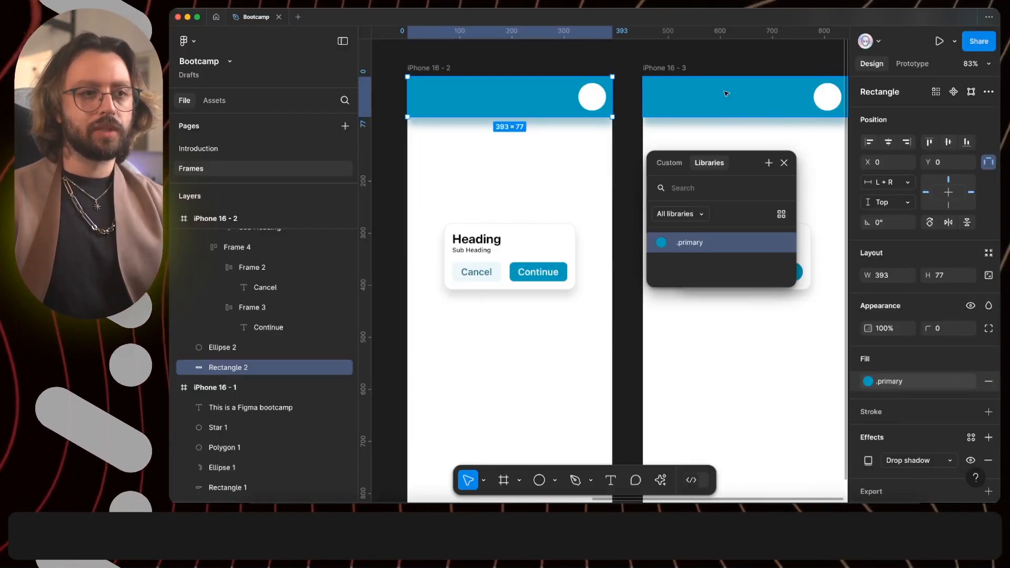
Apply the .primary color style to the fill of the Continue button in iPhone 16 - 2.
{"action": "left_click", "coordinate": [726, 94]}
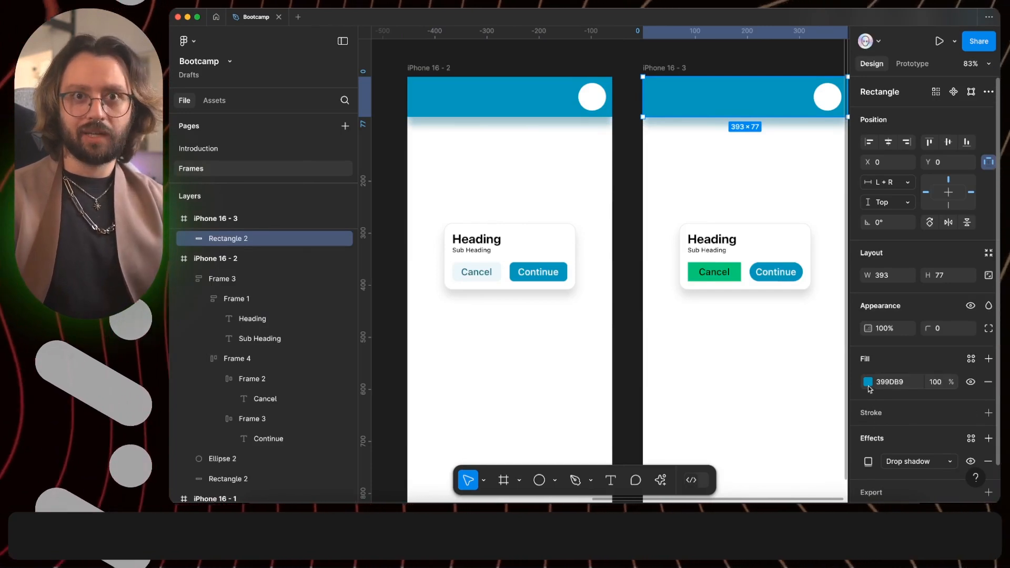
{"action": "left_click", "coordinate": [561, 270], "text": "super"}
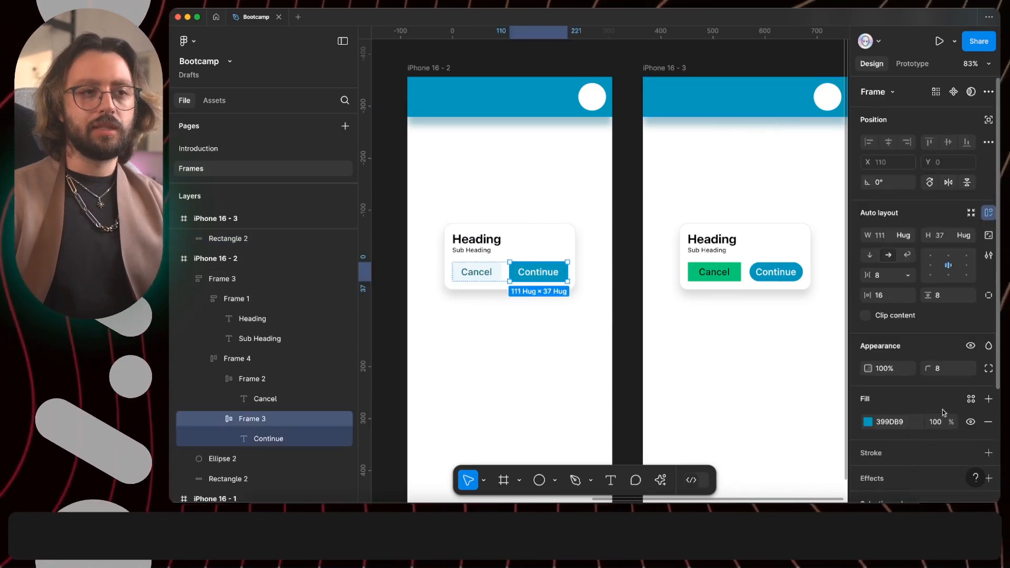
{"action": "left_click", "coordinate": [971, 399]}
{"action": "left_click", "coordinate": [744, 448]}
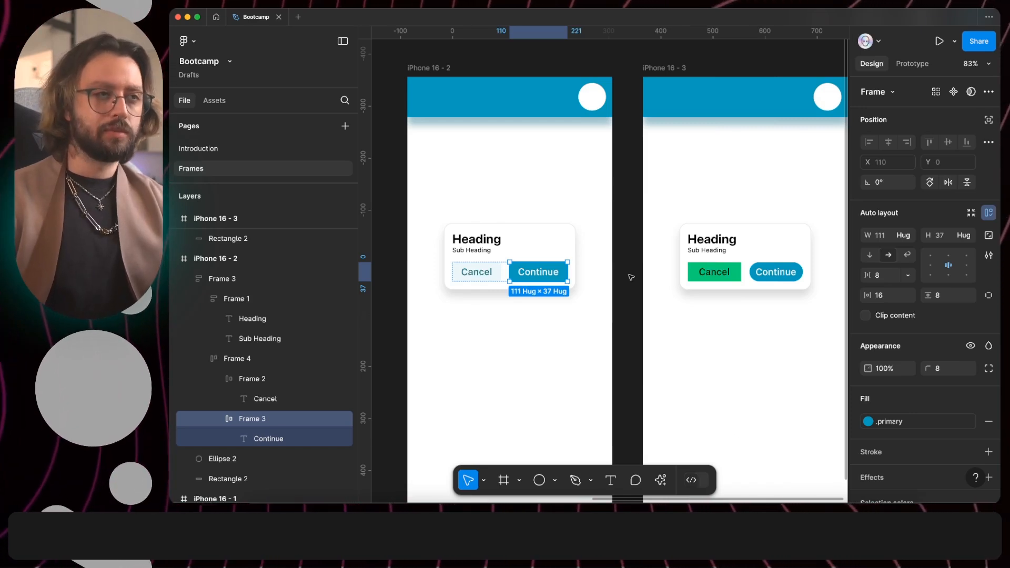
{"action": "left_click", "coordinate": [618, 166]}
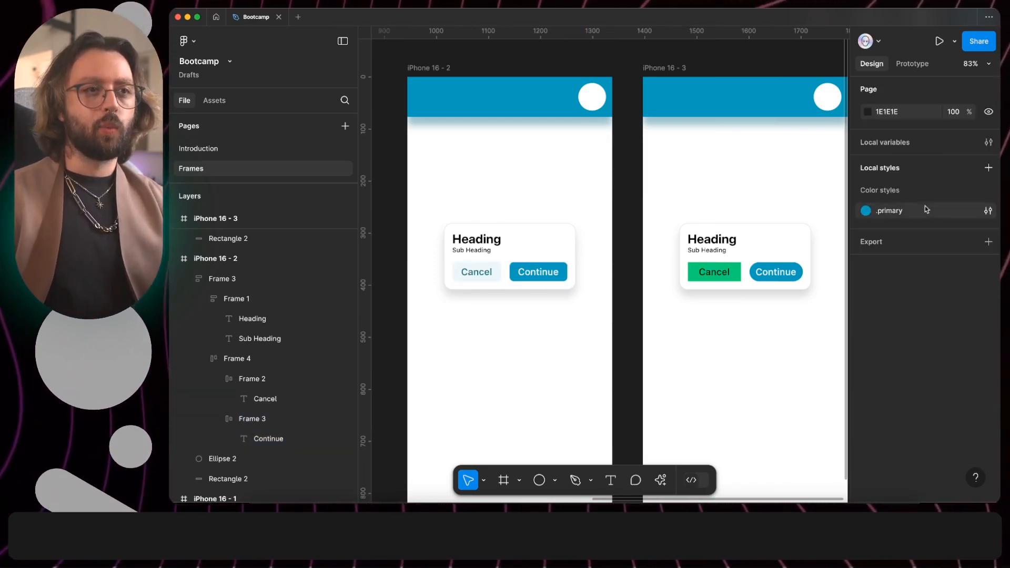
Try green and teal hues for the .primary color style and undo the change.
{"action": "left_click", "coordinate": [987, 211]}
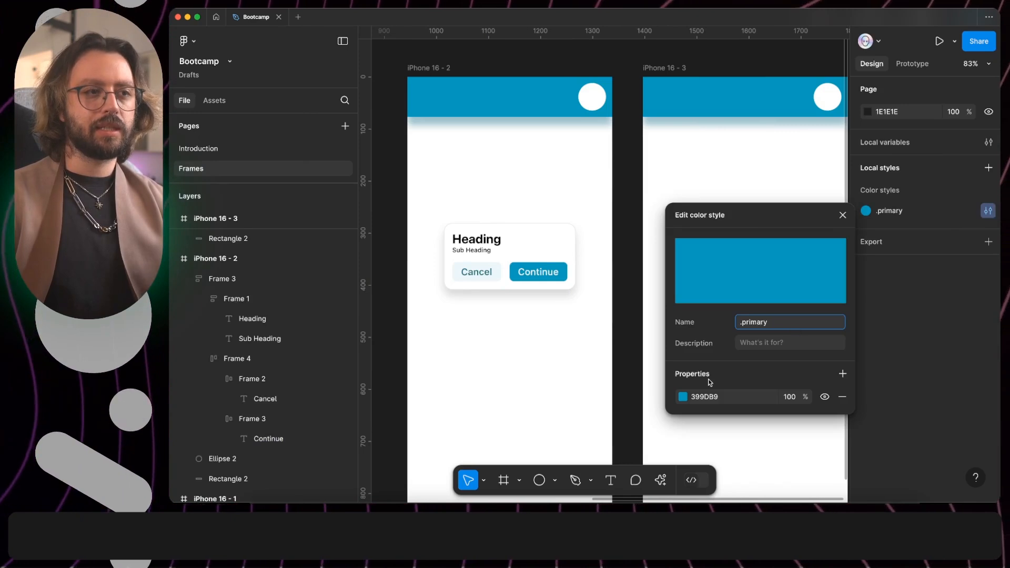
{"action": "left_click", "coordinate": [683, 396]}
{"action": "scroll", "coordinate": [479, 286], "scroll_direction": "right", "scroll_amount": 5}
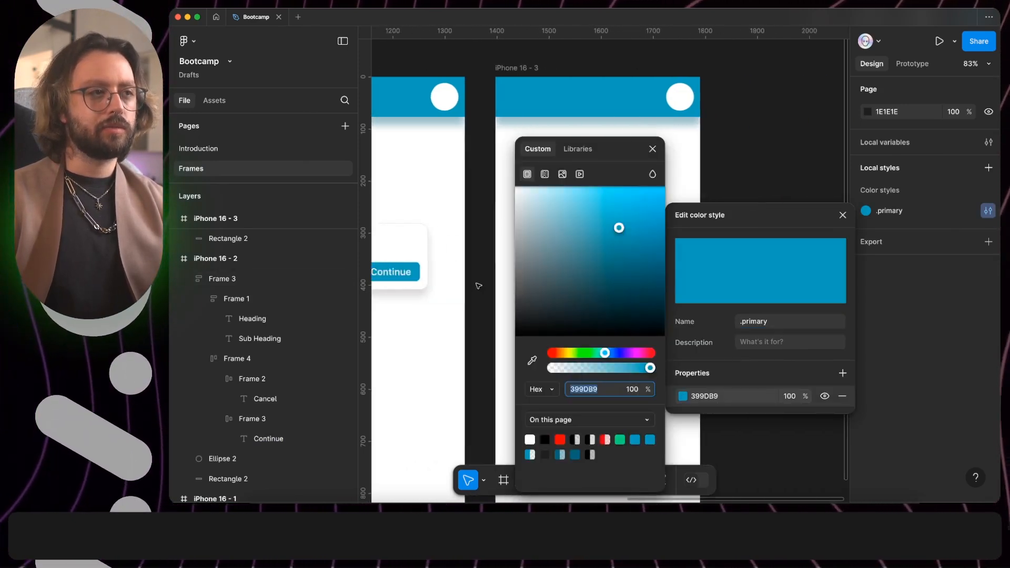
{"action": "scroll", "coordinate": [478, 286], "scroll_direction": "left", "scroll_amount": 5}
{"action": "left_click", "coordinate": [582, 354]}
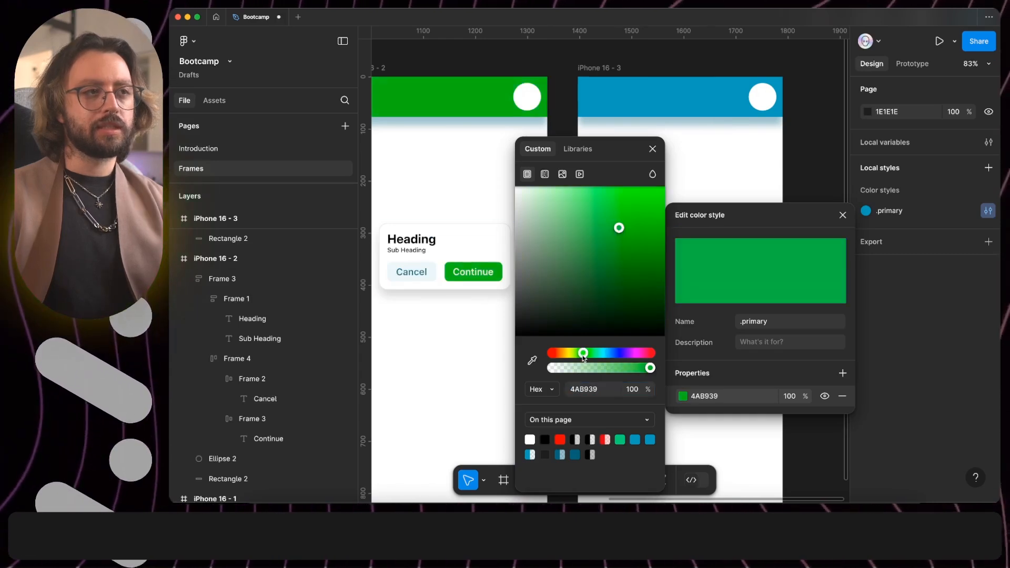
{"action": "left_click_drag", "start_coordinate": [591, 356], "coordinate": [601, 357]}
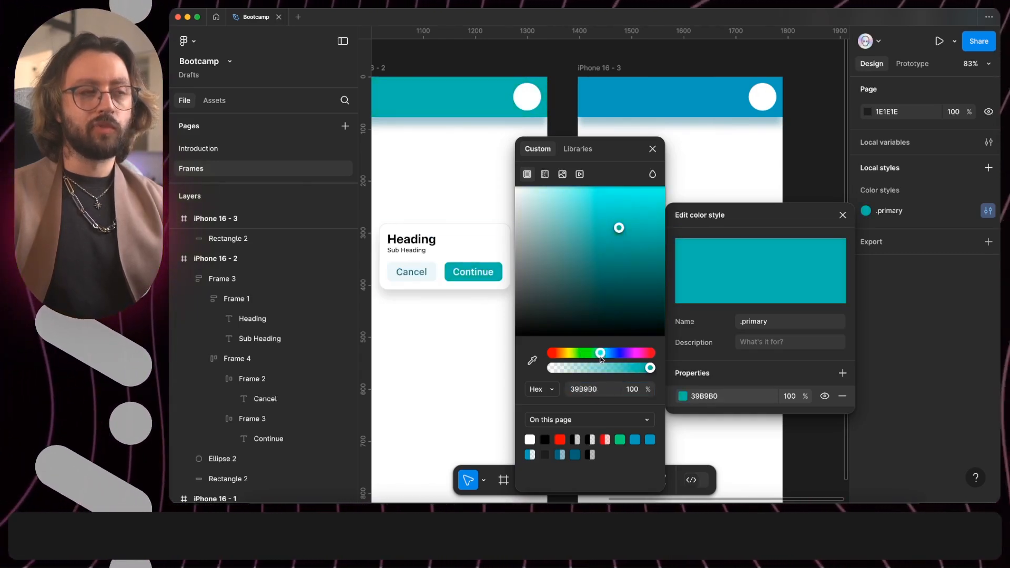
{"action": "mouse_move", "coordinate": [601, 357]}
{"action": "left_mouse_down"}
{"action": "mouse_move", "coordinate": [593, 358]}
{"action": "mouse_move", "coordinate": [607, 355]}
{"action": "left_mouse_up"}
{"action": "key", "text": "super+z"}
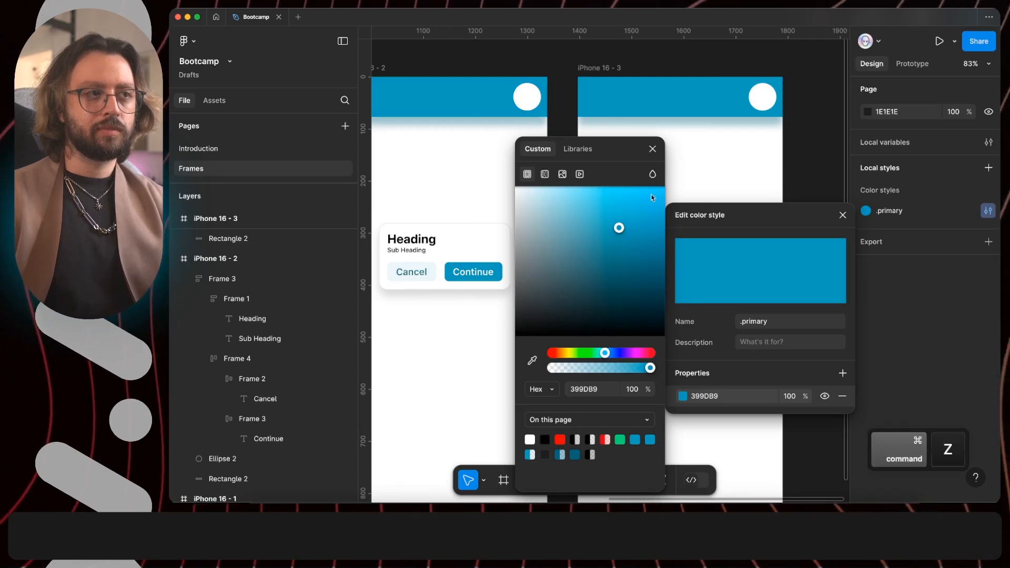
{"action": "left_click", "coordinate": [653, 149]}
{"action": "left_click", "coordinate": [550, 334]}
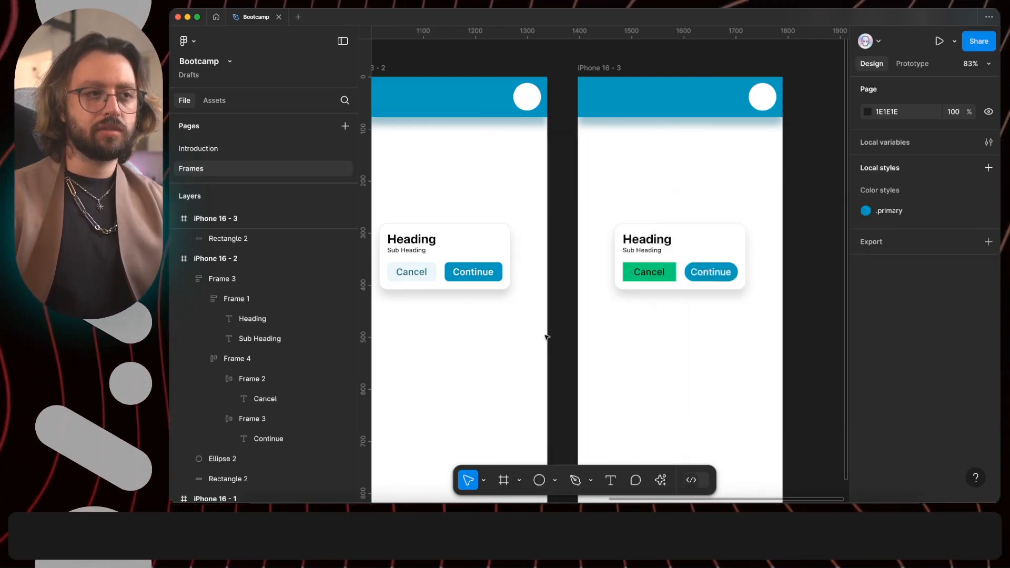
Replace the green Cancel button in iPhone 16 - 3 with a copy of the Cancel button from iPhone 16 - 2.
{"action": "scroll", "coordinate": [547, 326], "scroll_direction": "left", "scroll_amount": 2}
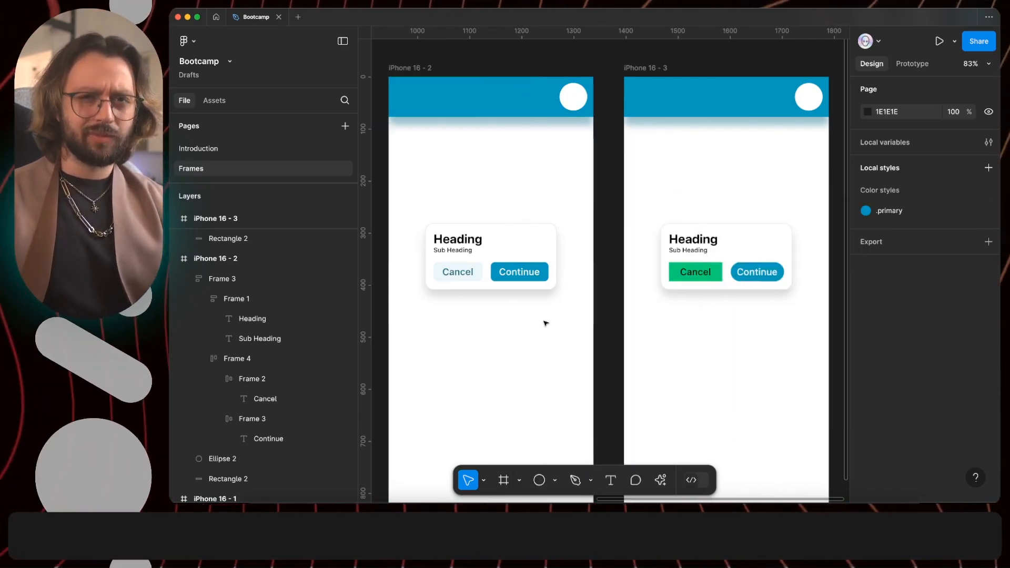
{"action": "scroll", "coordinate": [551, 324], "scroll_direction": "right", "scroll_amount": 3}
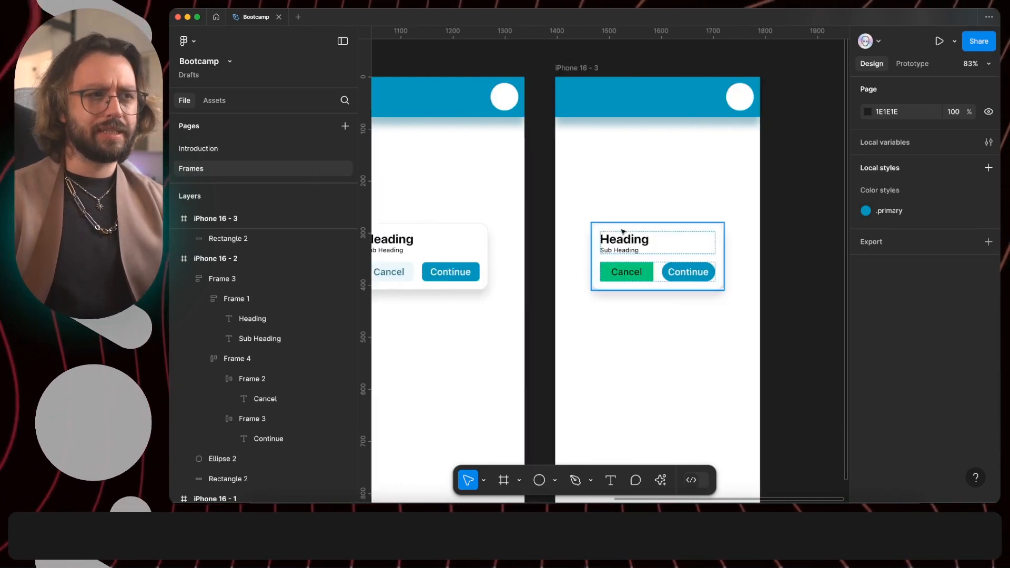
{"action": "scroll", "coordinate": [583, 268], "scroll_direction": "left", "scroll_amount": 4}
{"action": "left_click", "coordinate": [482, 272]}
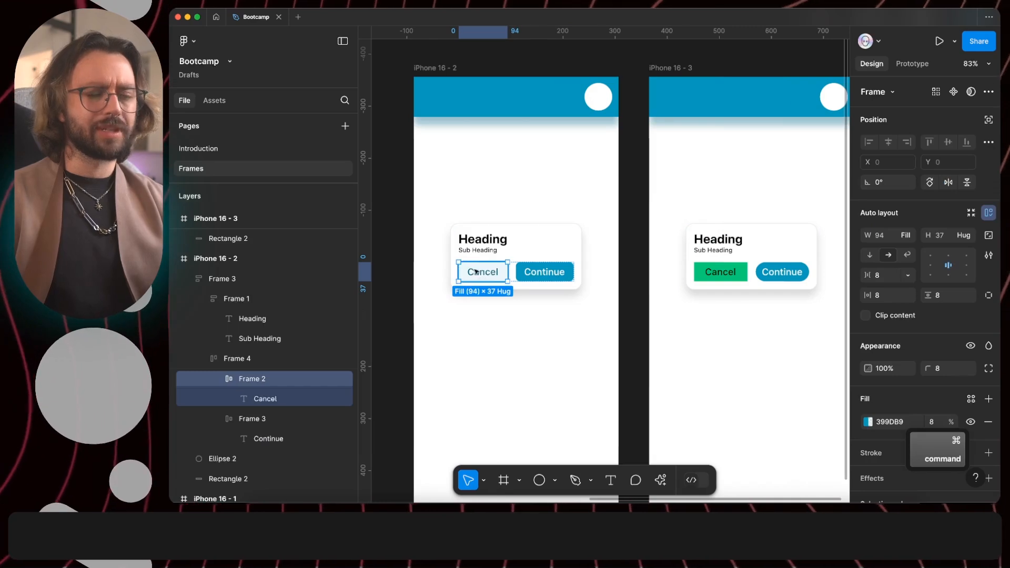
{"action": "key", "text": "super+c"}
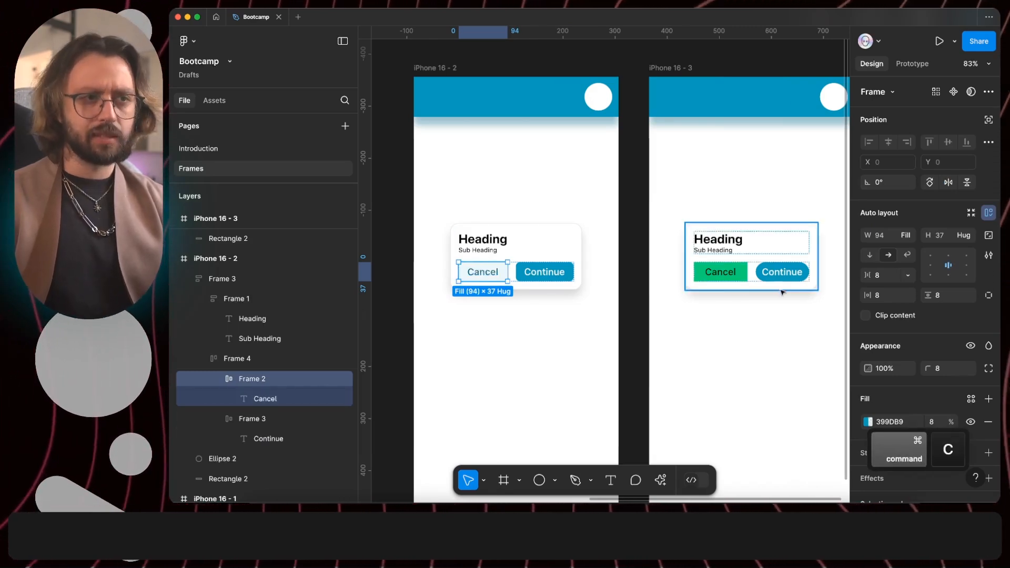
{"action": "left_click", "coordinate": [740, 252], "text": "super"}
{"action": "left_click", "coordinate": [743, 273]}
{"action": "key", "text": "super+v"}
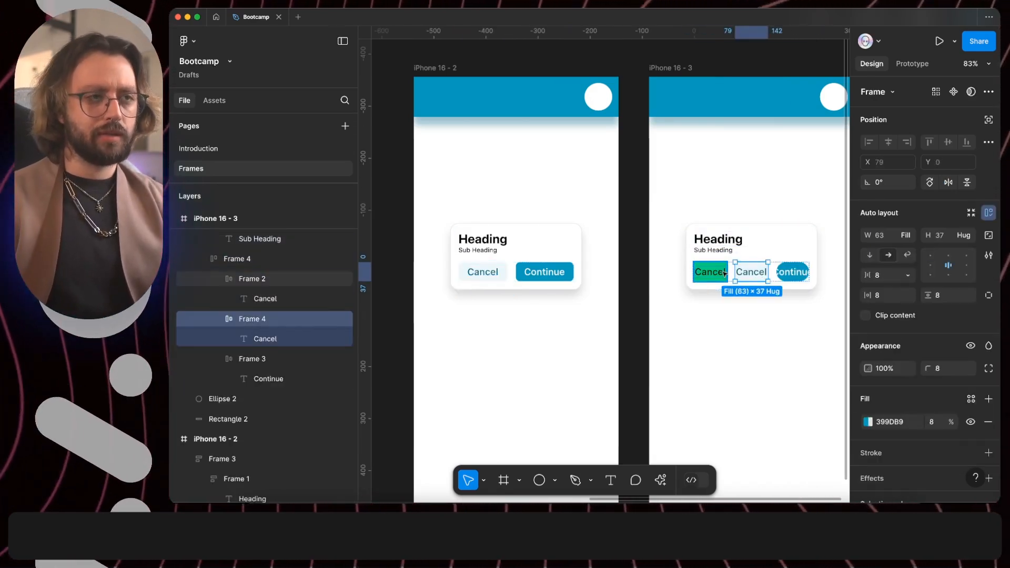
{"action": "left_click", "coordinate": [725, 273]}
{"action": "key", "text": "Delete"}
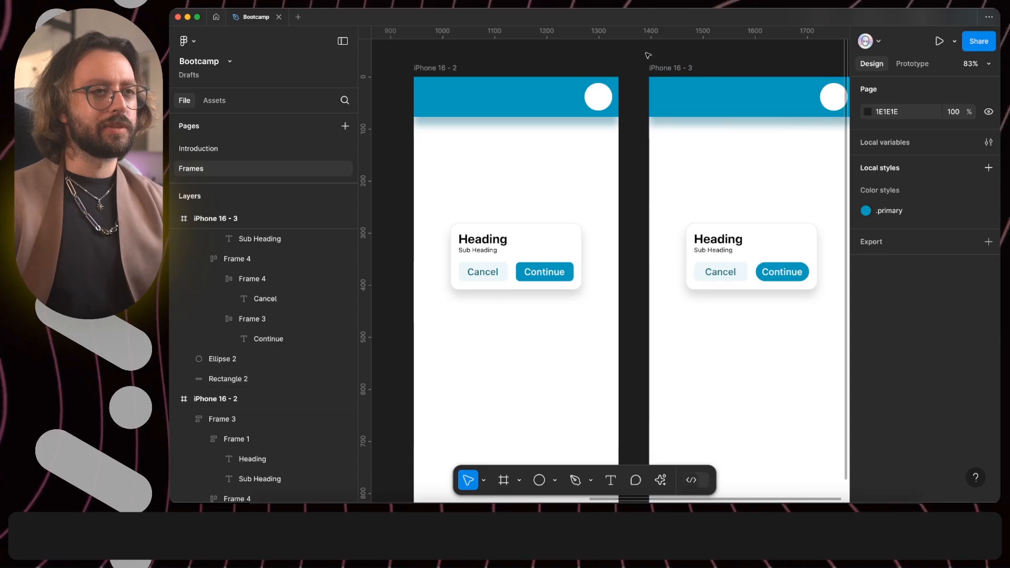
Set the corner radius of the Cancel button frame in iPhone 16 - 3 to 32.
{"action": "left_click", "coordinate": [743, 270], "text": "super"}
{"action": "left_click", "coordinate": [744, 270], "text": "super"}
{"action": "left_click", "coordinate": [729, 276], "text": "super"}
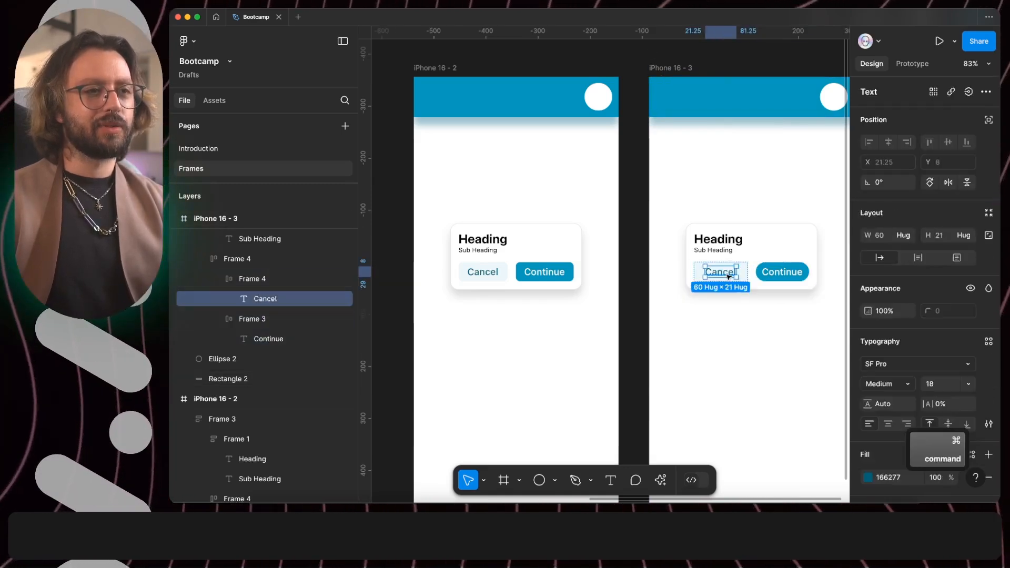
{"action": "left_click", "coordinate": [743, 268]}
{"action": "left_click", "coordinate": [948, 370]}
{"action": "type", "text": "32"}
{"action": "key", "text": "Return"}
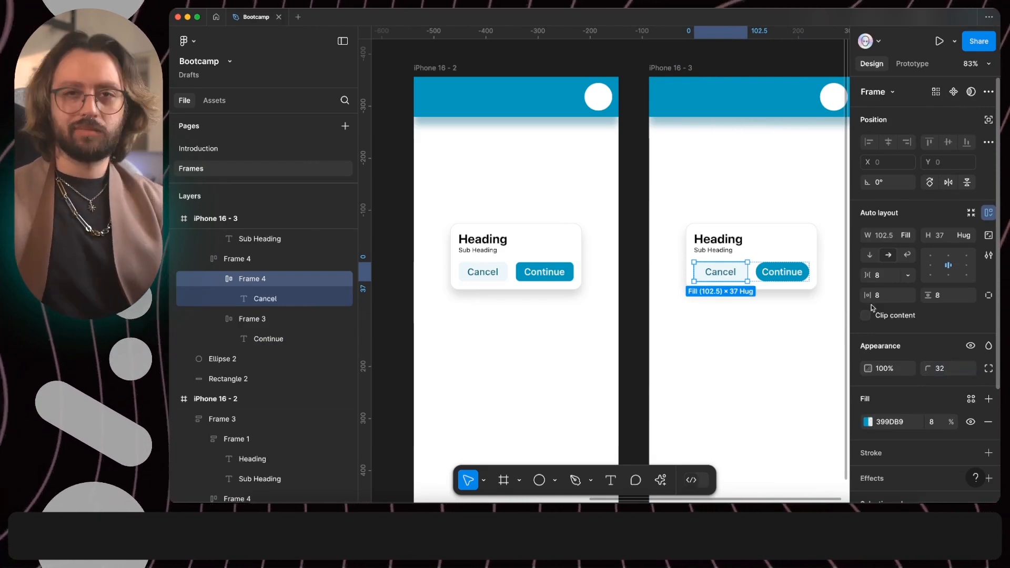
{"action": "left_click", "coordinate": [745, 198]}
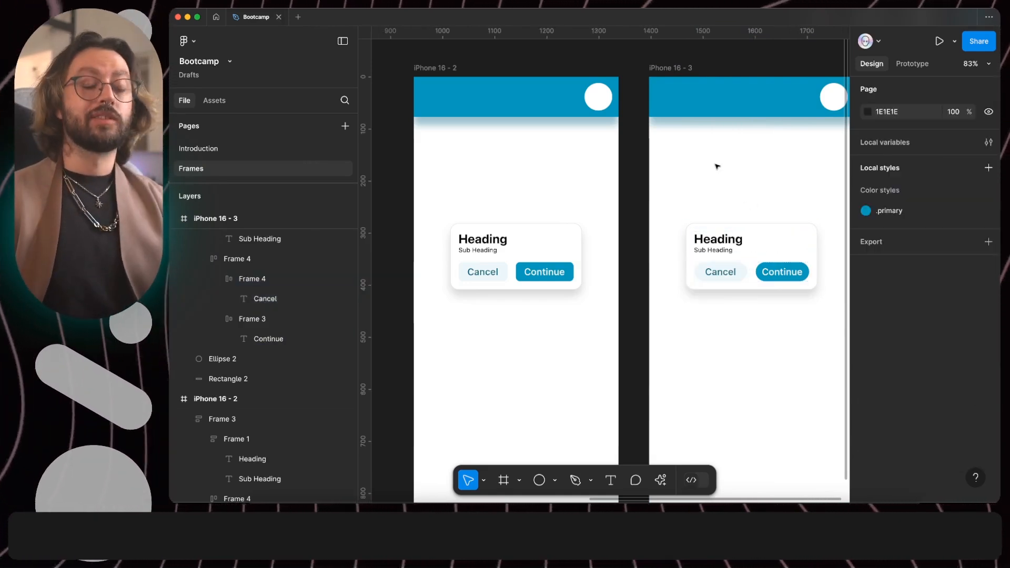
Create a color variable named "Color/primary" from the fill of the header rectangle in iPhone 16 - 3.
{"action": "left_click", "coordinate": [734, 104]}
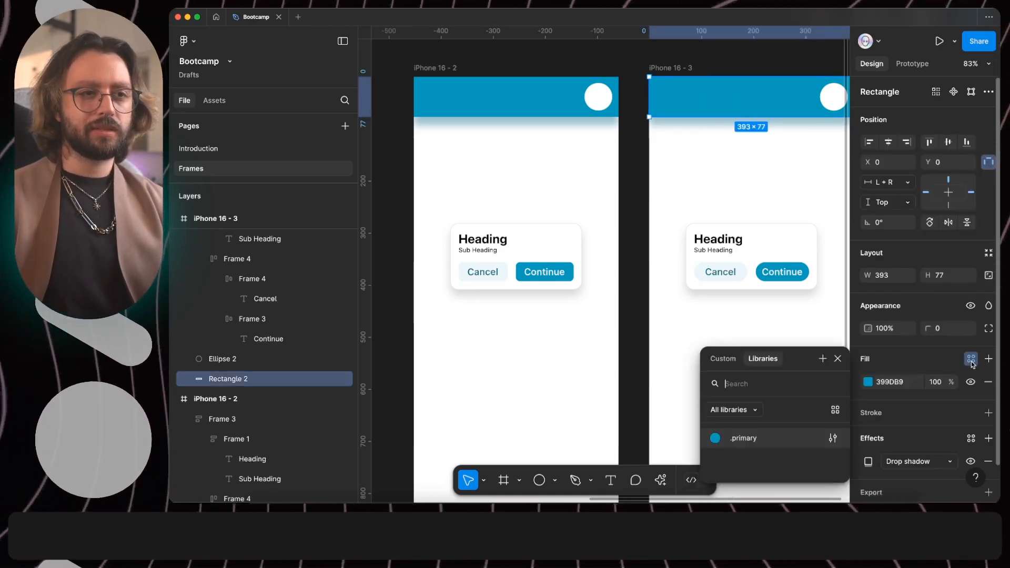
{"action": "left_click", "coordinate": [822, 359]}
{"action": "left_click", "coordinate": [571, 264]}
{"action": "left_click", "coordinate": [615, 288]}
{"action": "key", "text": "BackSpace"}
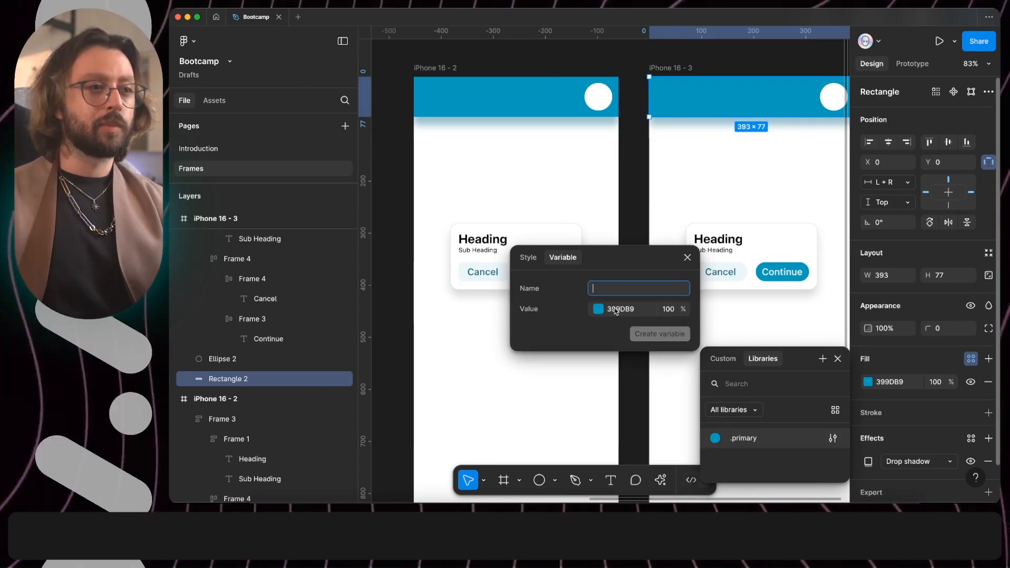
{"action": "type", "text": "Color/"}
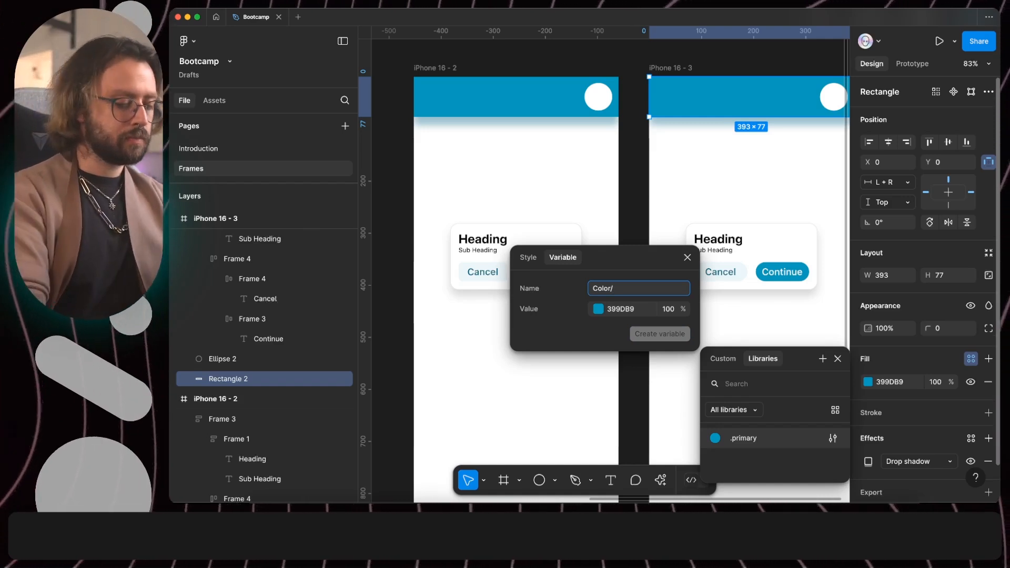
{"action": "type", "text": "primary"}
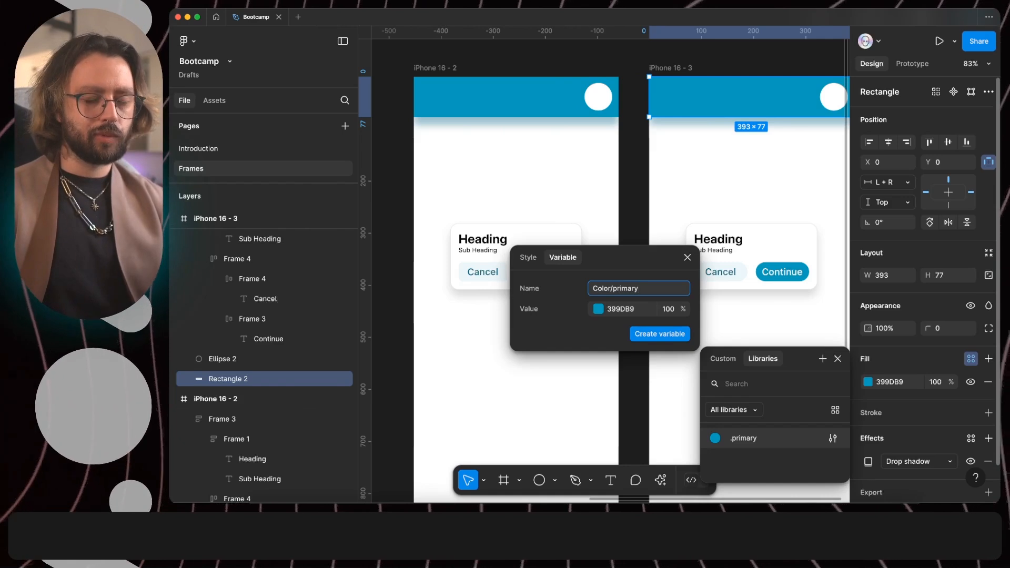
{"action": "left_click", "coordinate": [594, 324]}
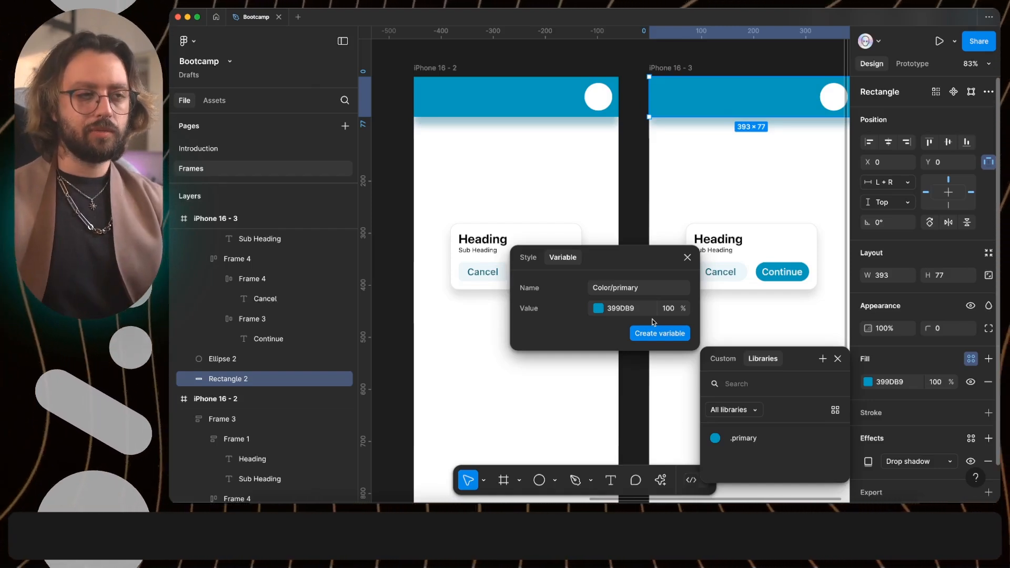
{"action": "left_click", "coordinate": [659, 333]}
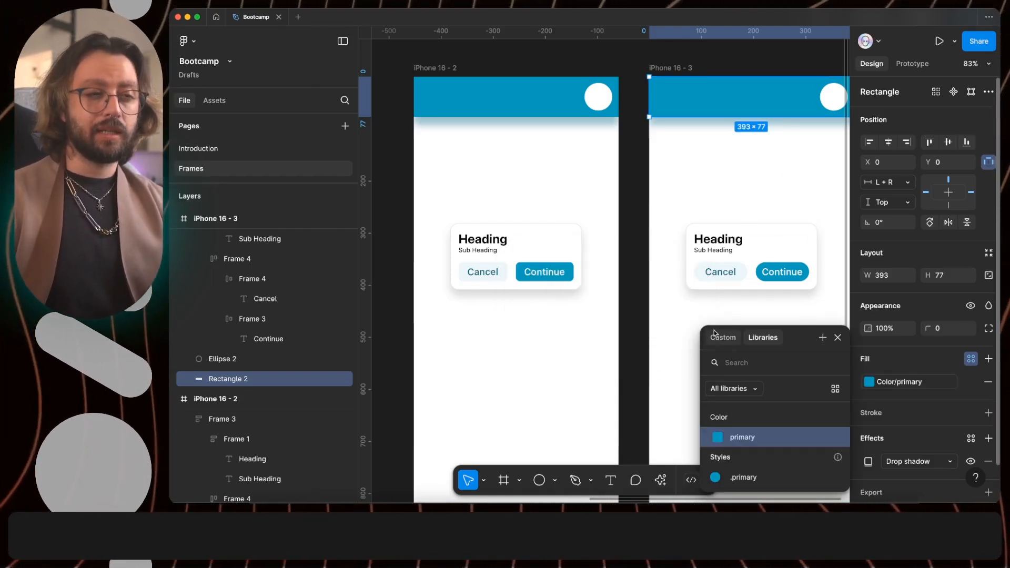
{"action": "left_click", "coordinate": [805, 56]}
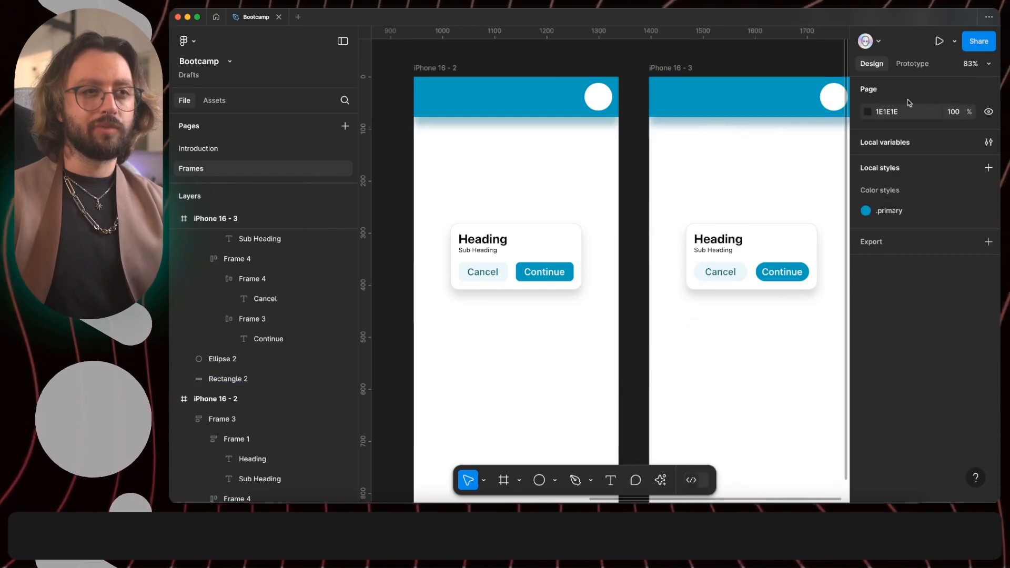
Try the green 39B950 as the value of the Color/primary variable and undo the change.
{"action": "left_click", "coordinate": [988, 142]}
{"action": "left_click", "coordinate": [434, 166]}
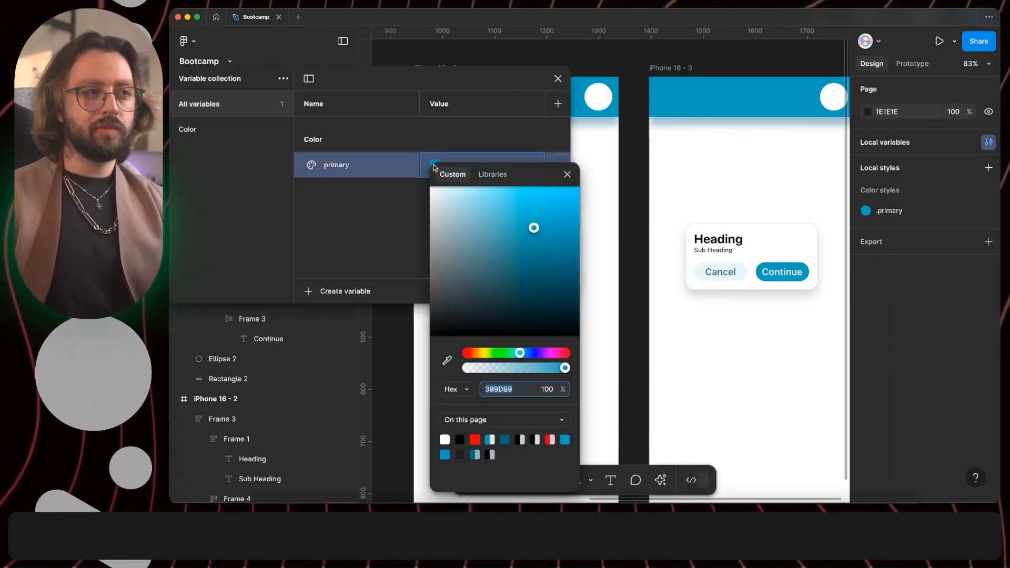
{"action": "left_click_drag", "start_coordinate": [519, 354], "coordinate": [503, 352]}
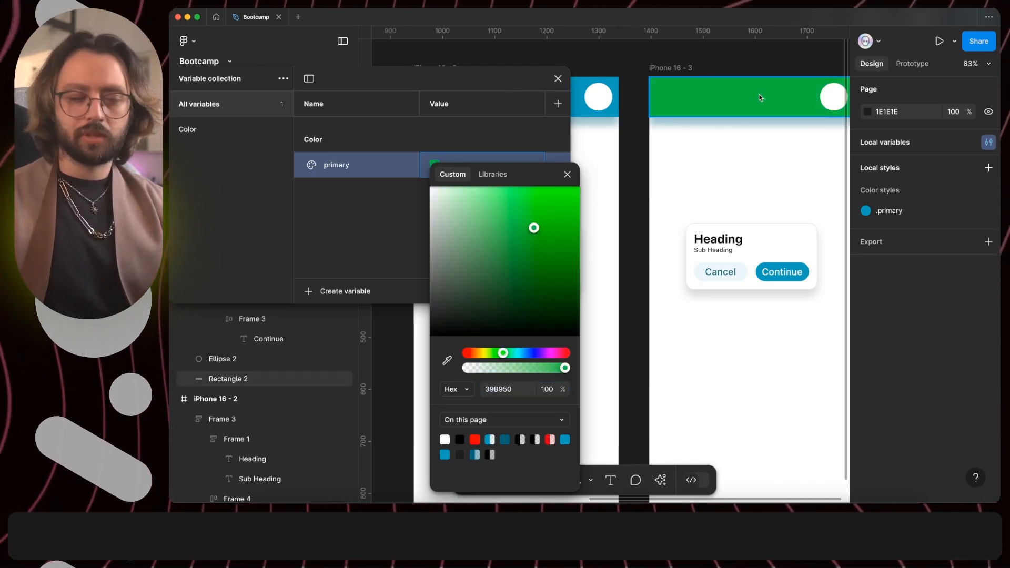
{"action": "left_click", "coordinate": [567, 175]}
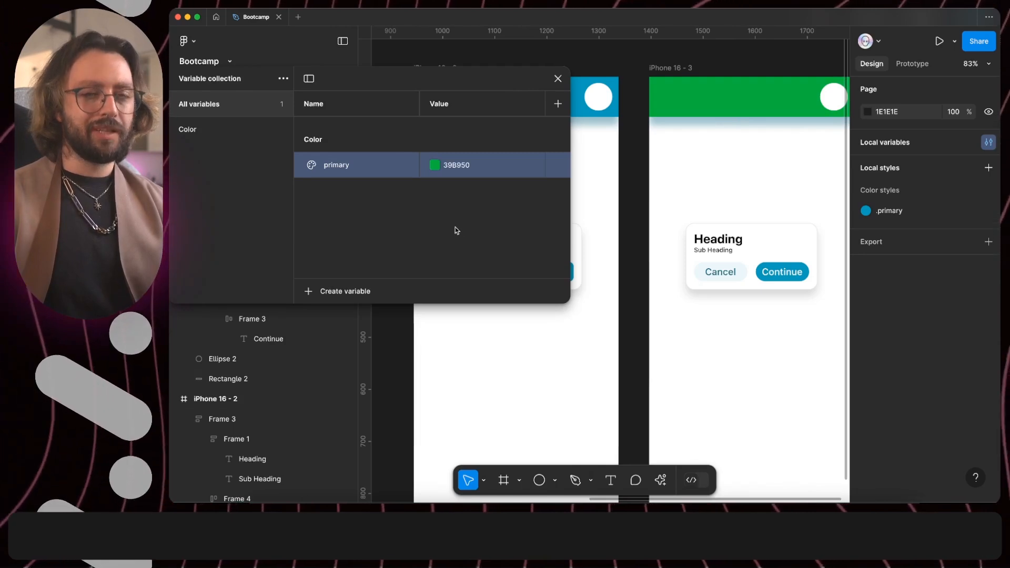
{"action": "key", "text": "super+z"}
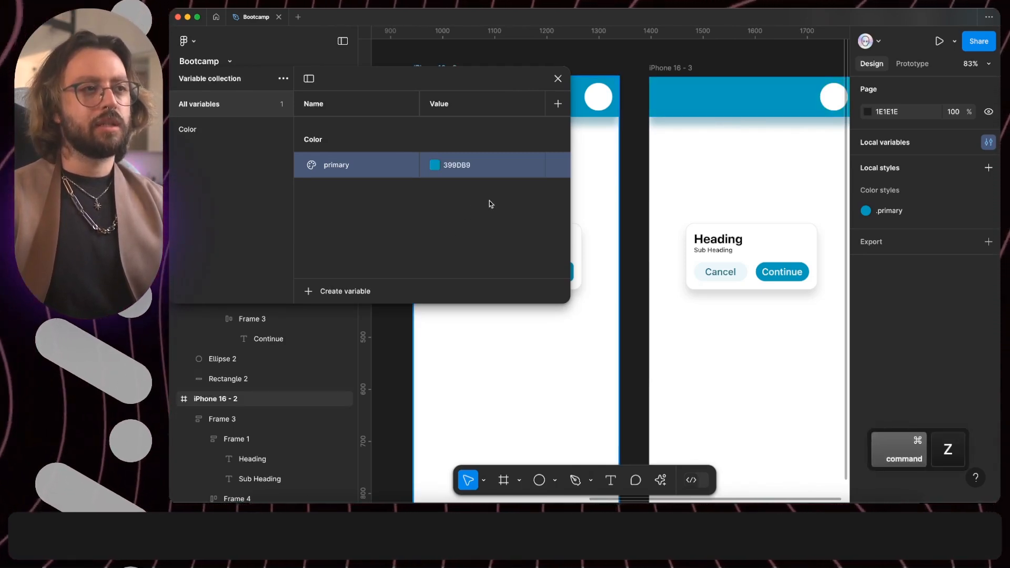
{"action": "left_click", "coordinate": [558, 79]}
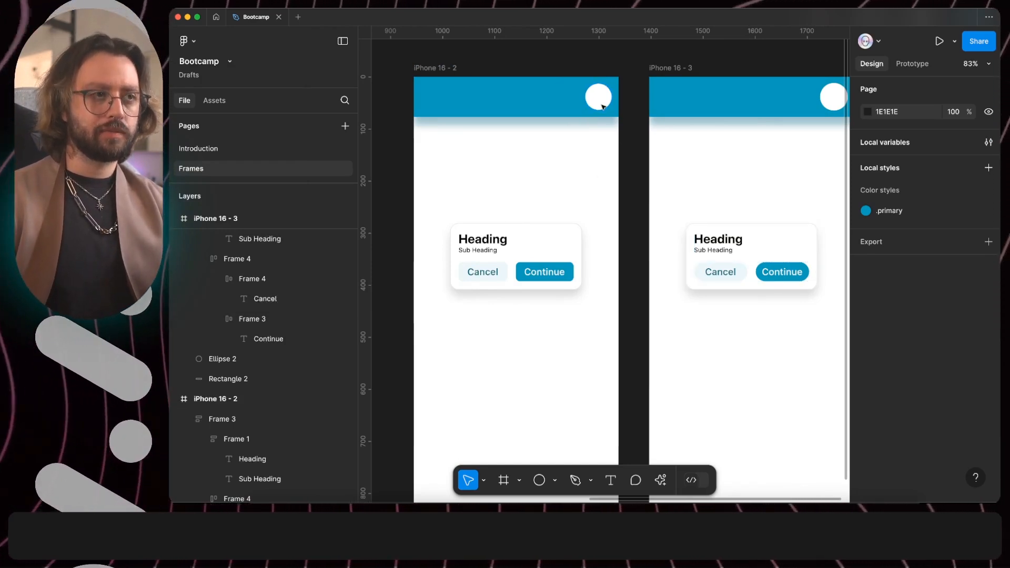
Link the .primary color style's fill to the Color/primary variable.
{"action": "left_click", "coordinate": [988, 210]}
{"action": "left_click", "coordinate": [684, 398]}
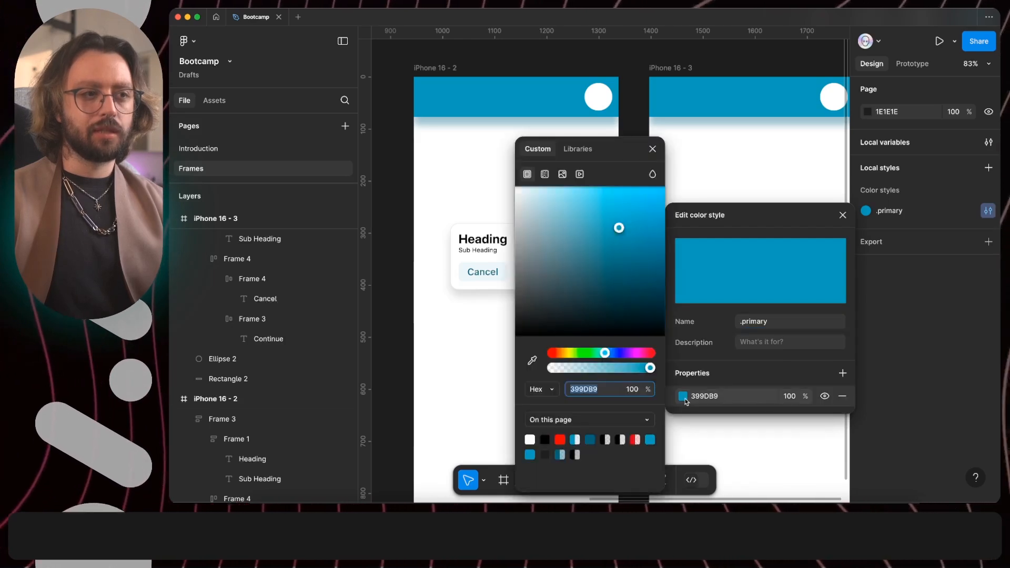
{"action": "left_click", "coordinate": [577, 148]}
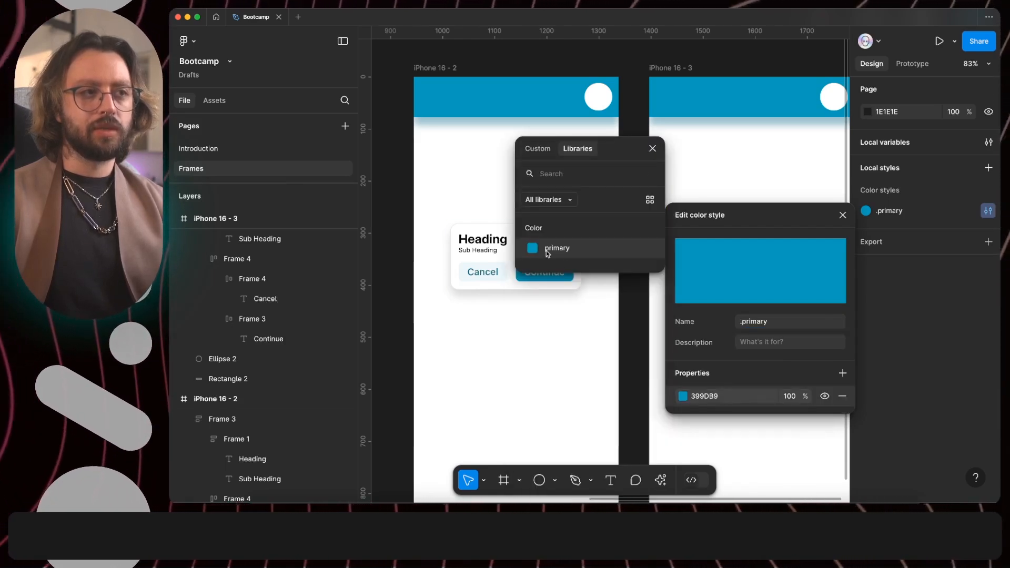
{"action": "left_click", "coordinate": [540, 249]}
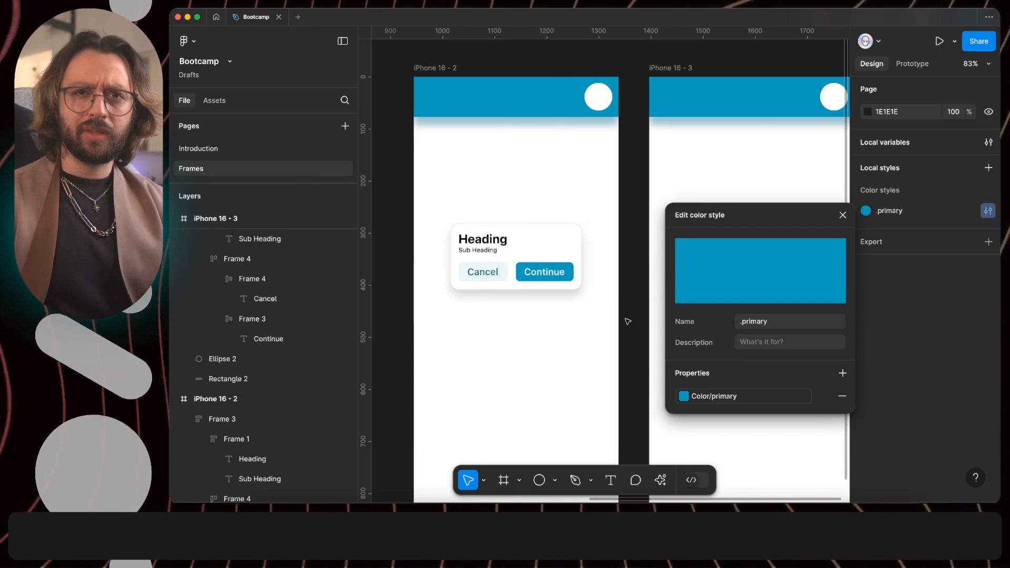
{"action": "left_click", "coordinate": [842, 215]}
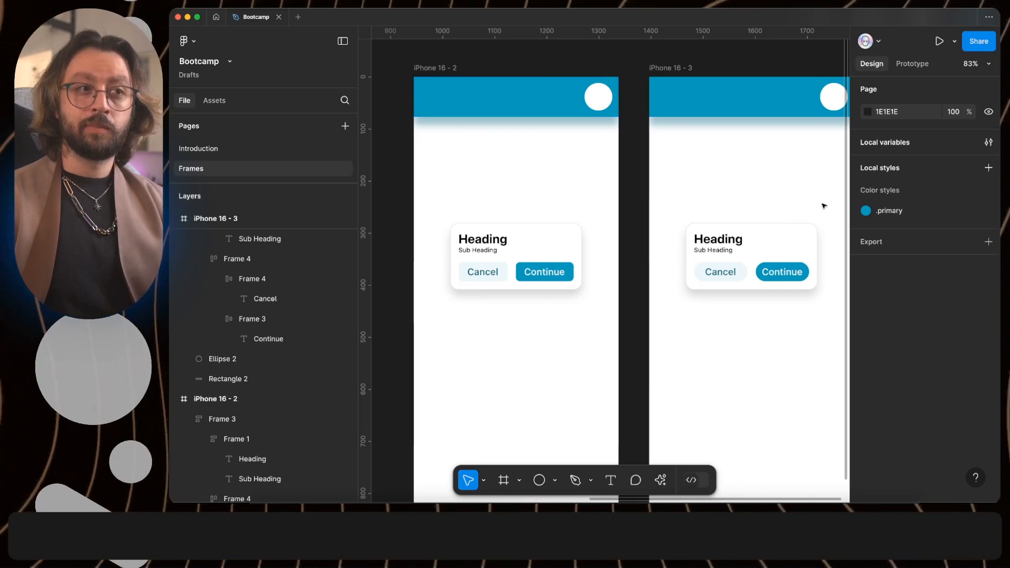
Add a second fill to the .primary color style as a black linear gradient at 20% opacity above Color/primary.
{"action": "left_click", "coordinate": [988, 211]}
{"action": "left_click", "coordinate": [842, 373]}
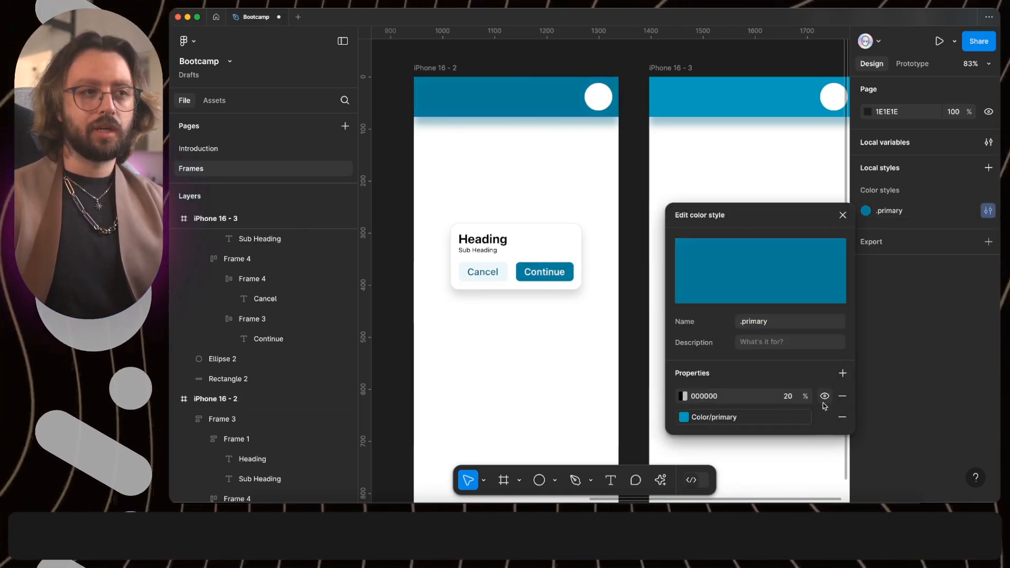
{"action": "left_click", "coordinate": [682, 398]}
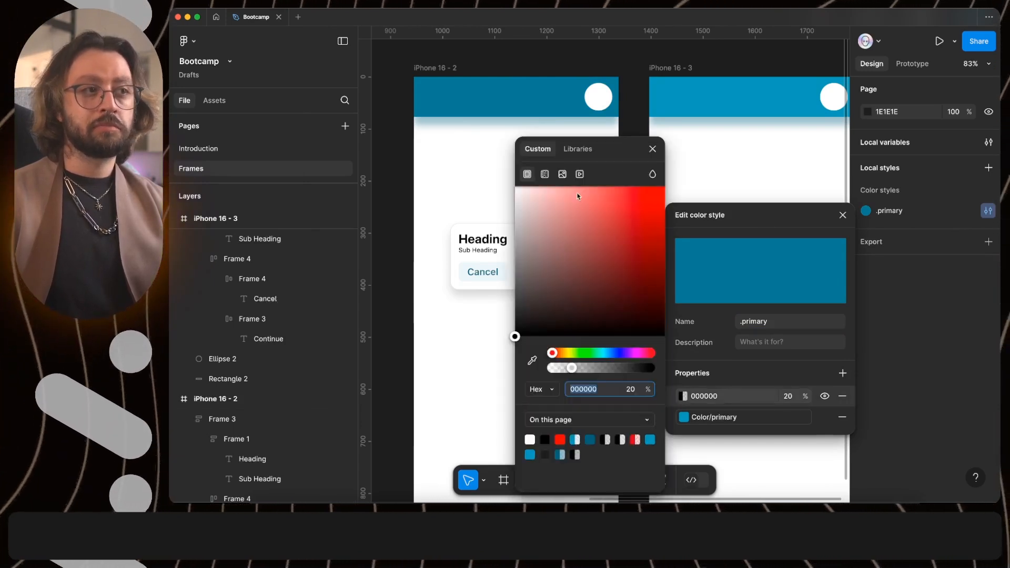
{"action": "left_click", "coordinate": [544, 173]}
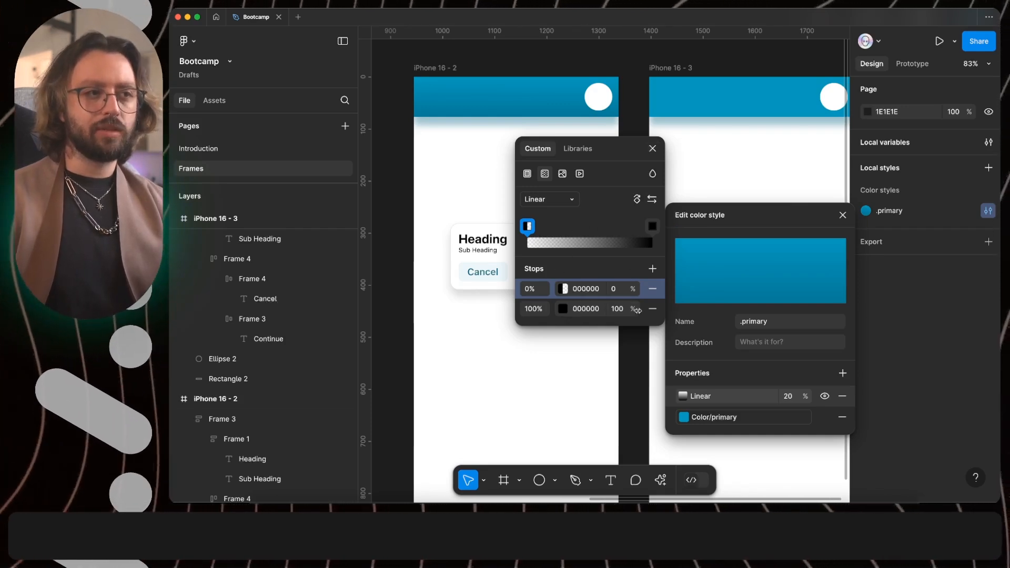
{"action": "left_click", "coordinate": [652, 149]}
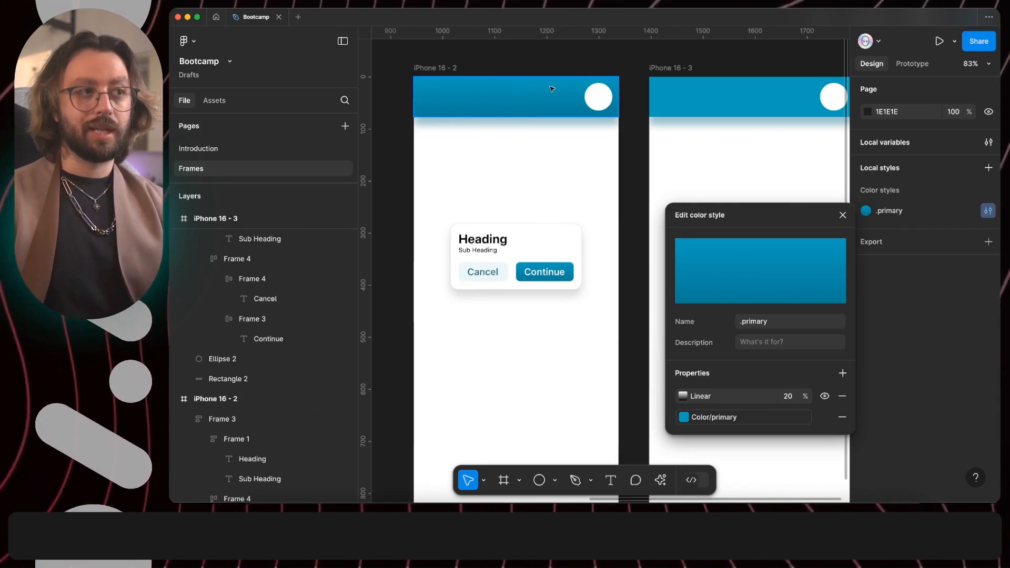
Examine the gradient on the Continue button in iPhone 16 - 2 and compare the headers of both mockups.
{"action": "left_click", "coordinate": [552, 255]}
{"action": "scroll", "coordinate": [555, 266], "scroll_direction": "up", "scroll_amount": 5}
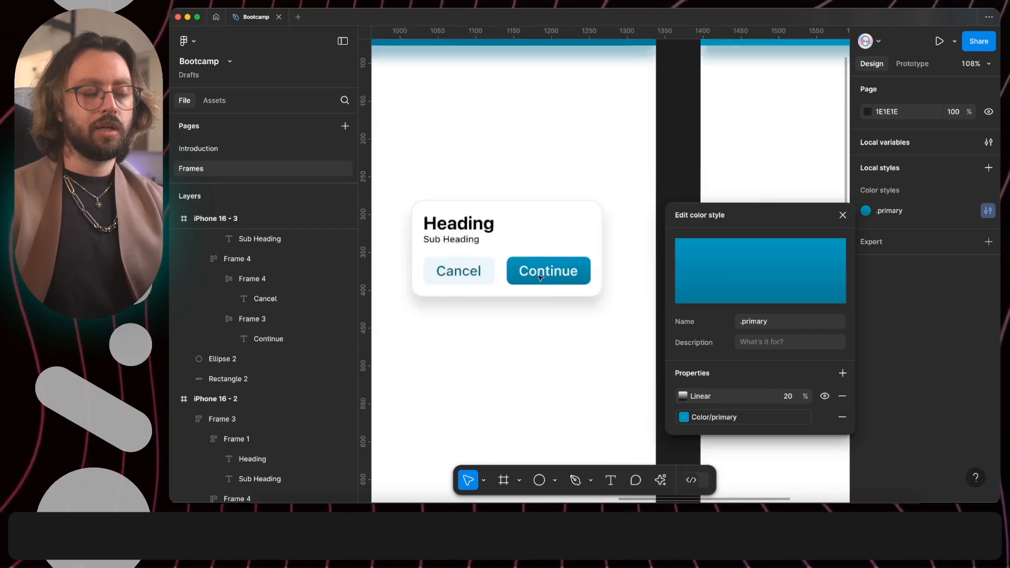
{"action": "scroll", "coordinate": [595, 273], "scroll_direction": "up", "scroll_amount": 7}
{"action": "left_click", "coordinate": [597, 273]}
{"action": "scroll", "coordinate": [760, 277], "scroll_direction": "down", "scroll_amount": 5}
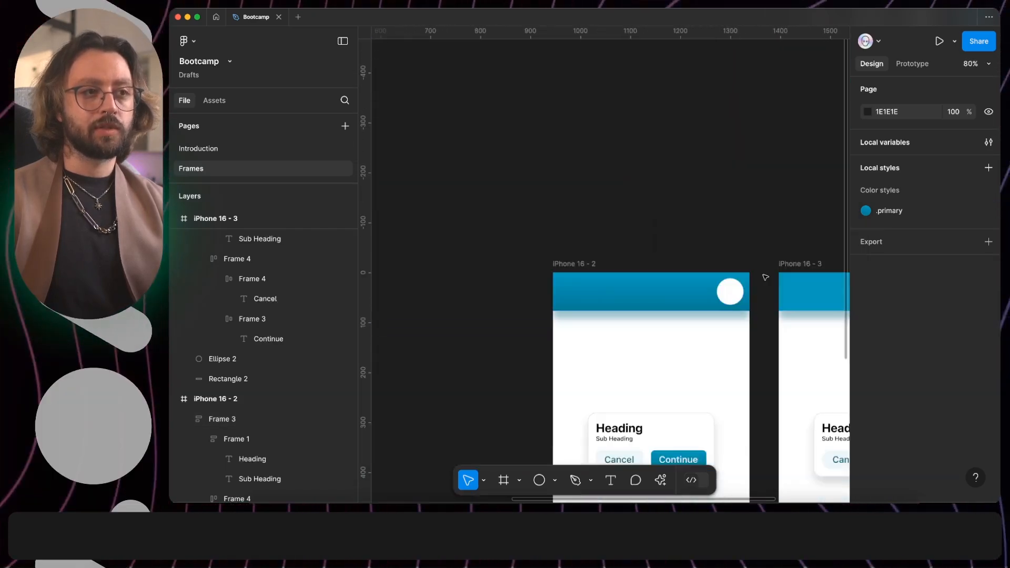
{"action": "scroll", "coordinate": [746, 316], "scroll_direction": "right", "scroll_amount": 4}
{"action": "scroll", "coordinate": [737, 344], "scroll_direction": "right", "scroll_amount": 1}
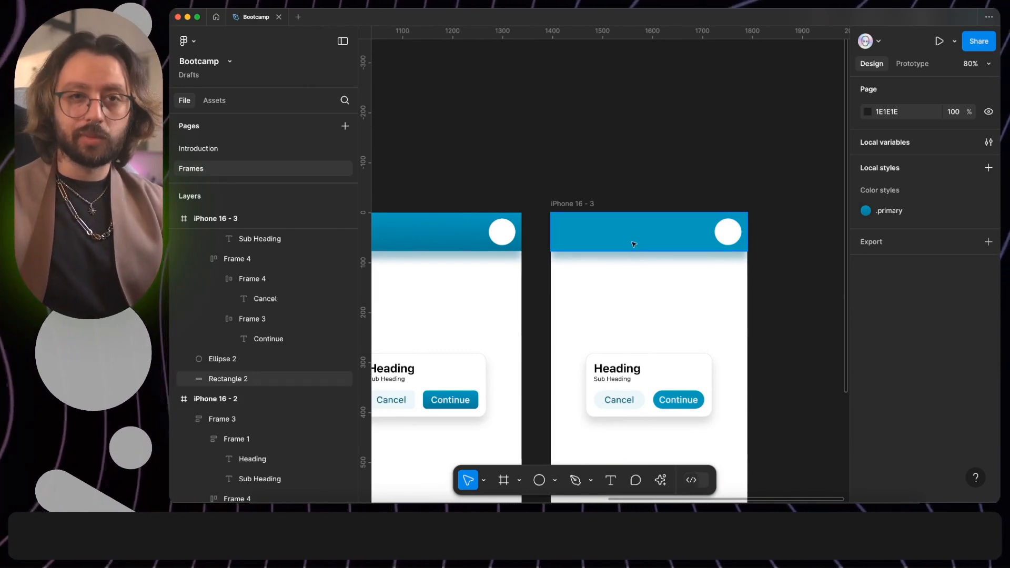
{"action": "scroll", "coordinate": [629, 242], "scroll_direction": "down", "scroll_amount": 2}
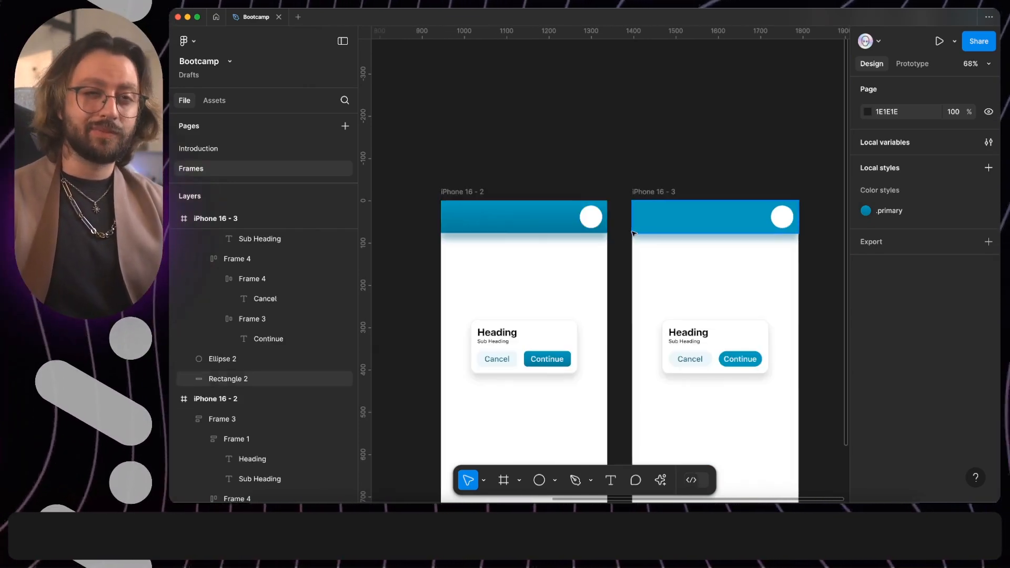
Create a number variable named "Radius/xs" with the value 8.
{"action": "left_click", "coordinate": [988, 168]}
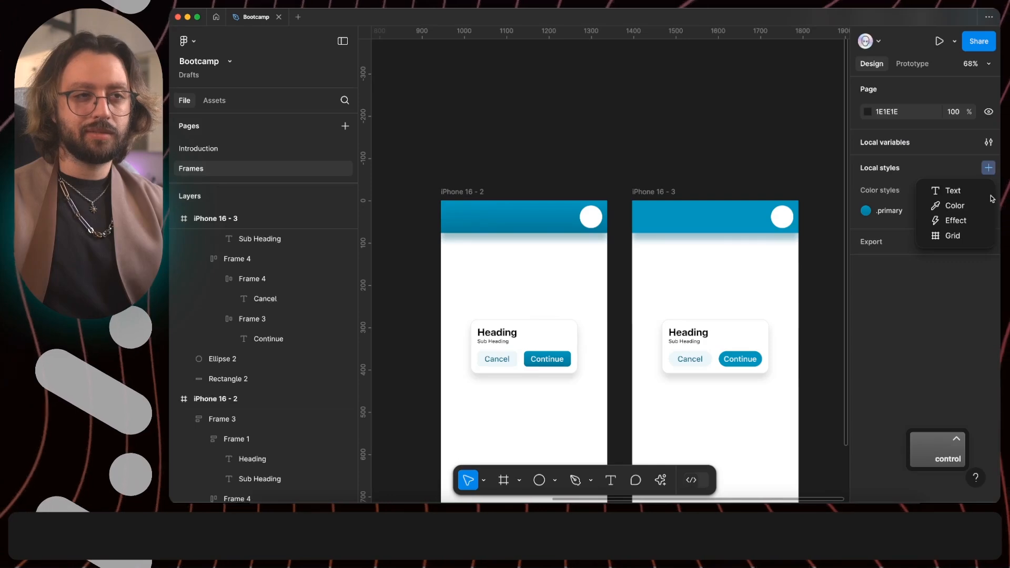
{"action": "left_click", "coordinate": [988, 142]}
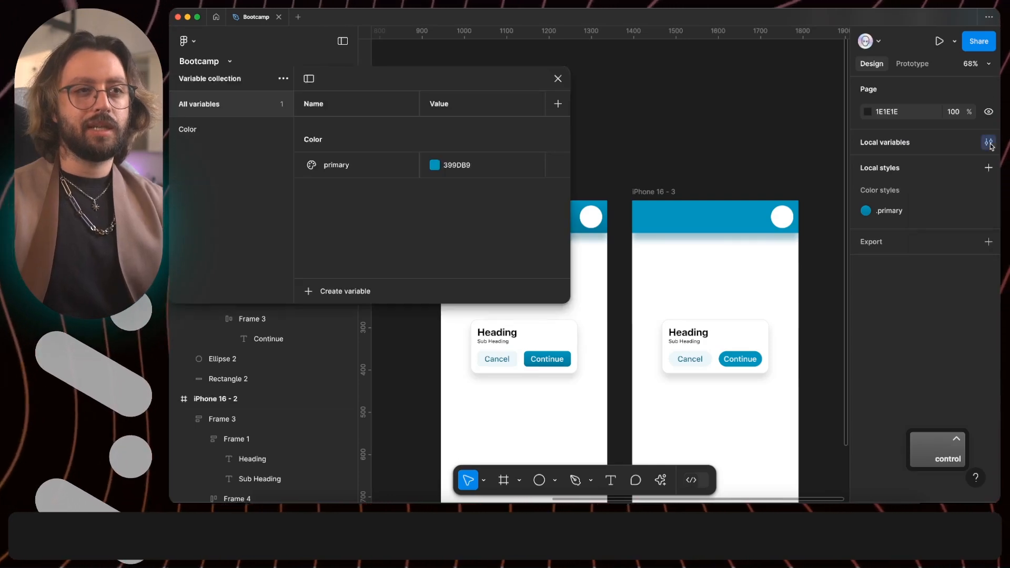
{"action": "left_click", "coordinate": [342, 292]}
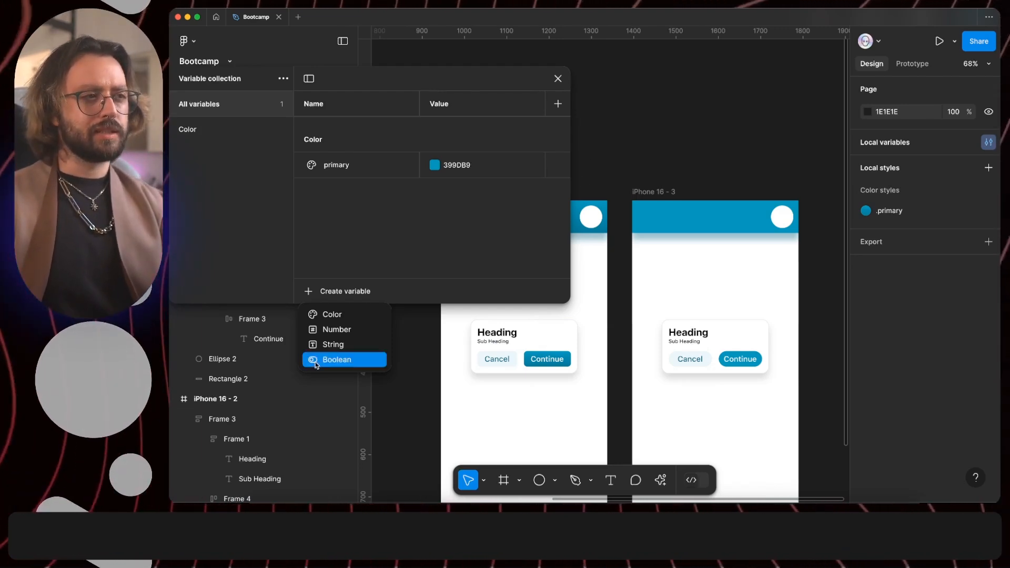
{"action": "left_click", "coordinate": [337, 331]}
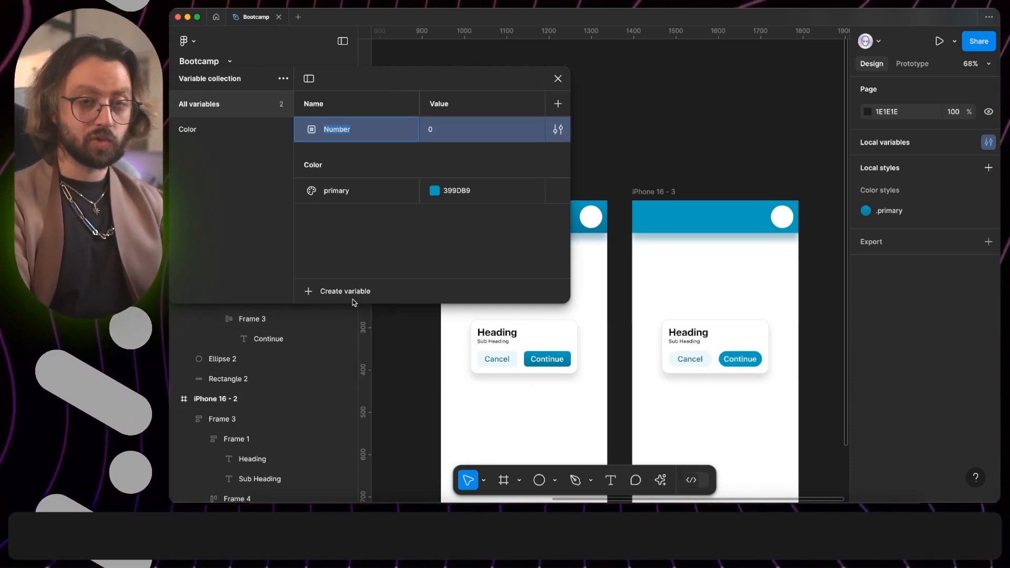
{"action": "type", "text": "Radius/"}
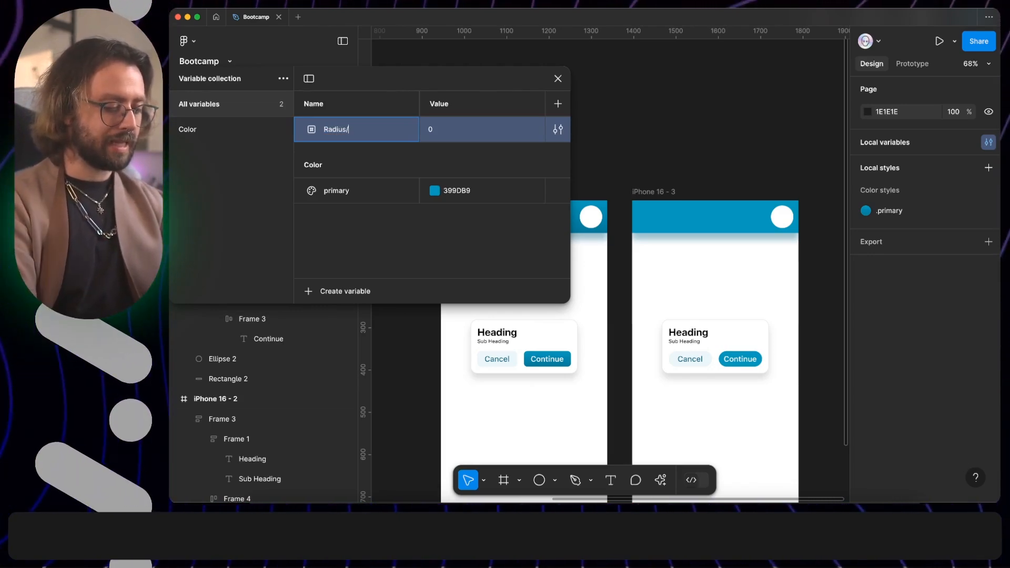
{"action": "type", "text": "xs"}
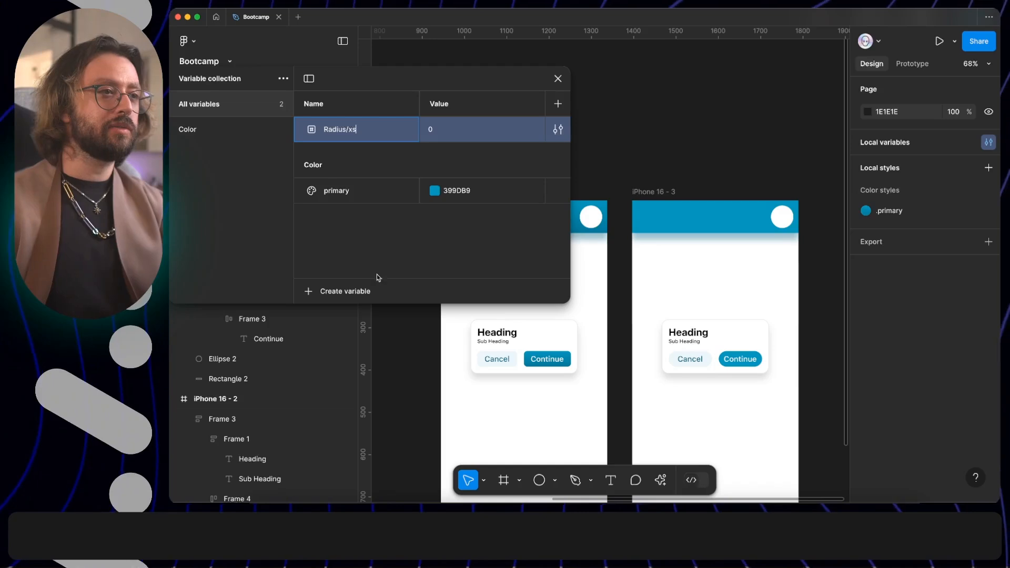
{"action": "key", "text": "Tab"}
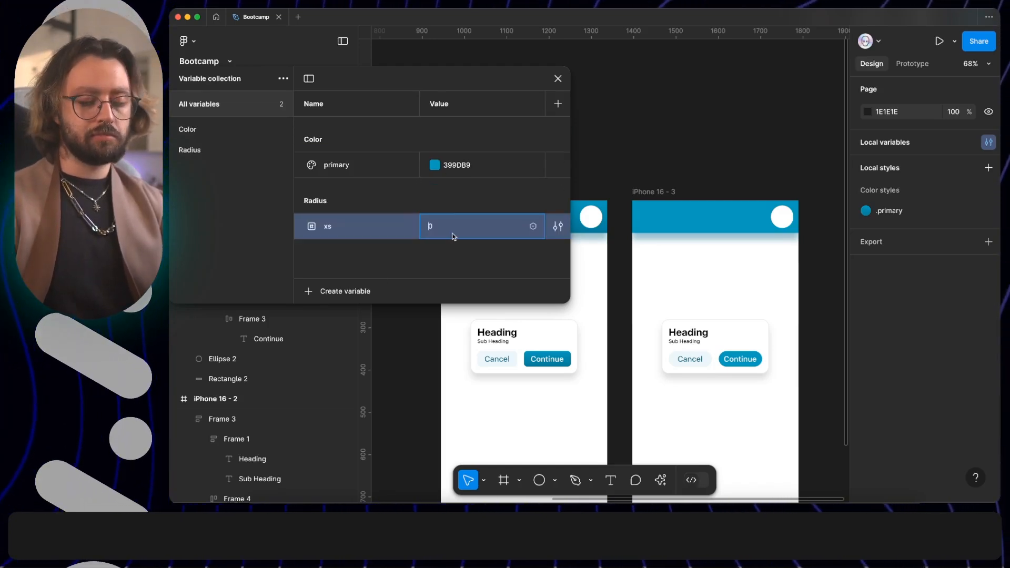
{"action": "type", "text": "8"}
{"action": "key", "text": "Return"}
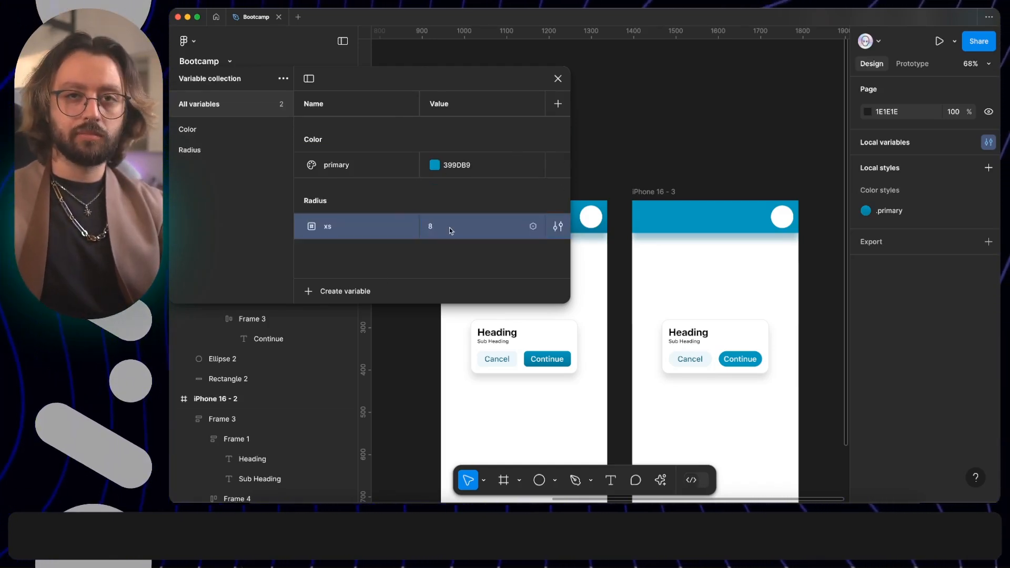
Add a number variable named "s" with the value 16 to the Radius group.
{"action": "left_click", "coordinate": [311, 291]}
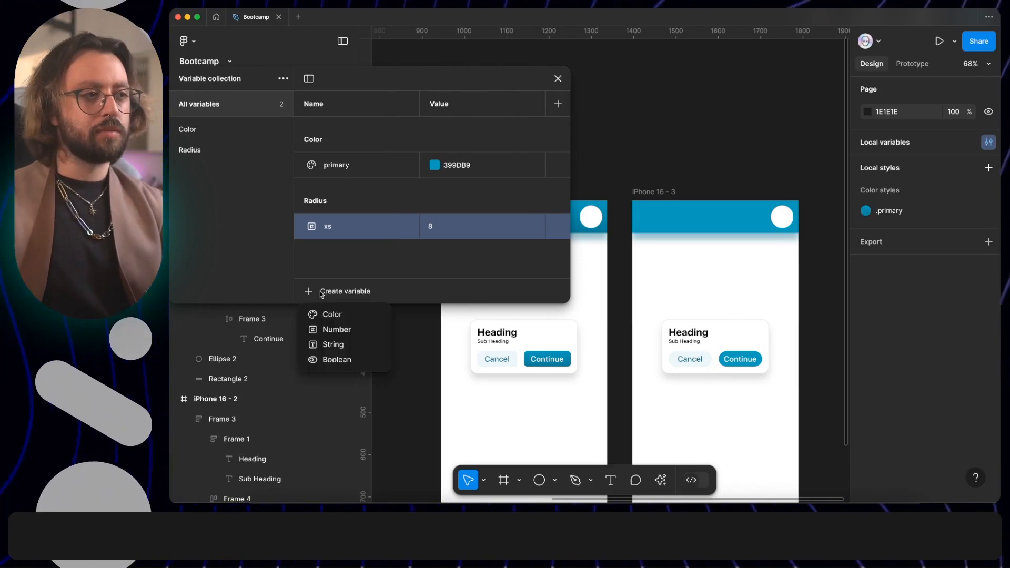
{"action": "left_click", "coordinate": [337, 330]}
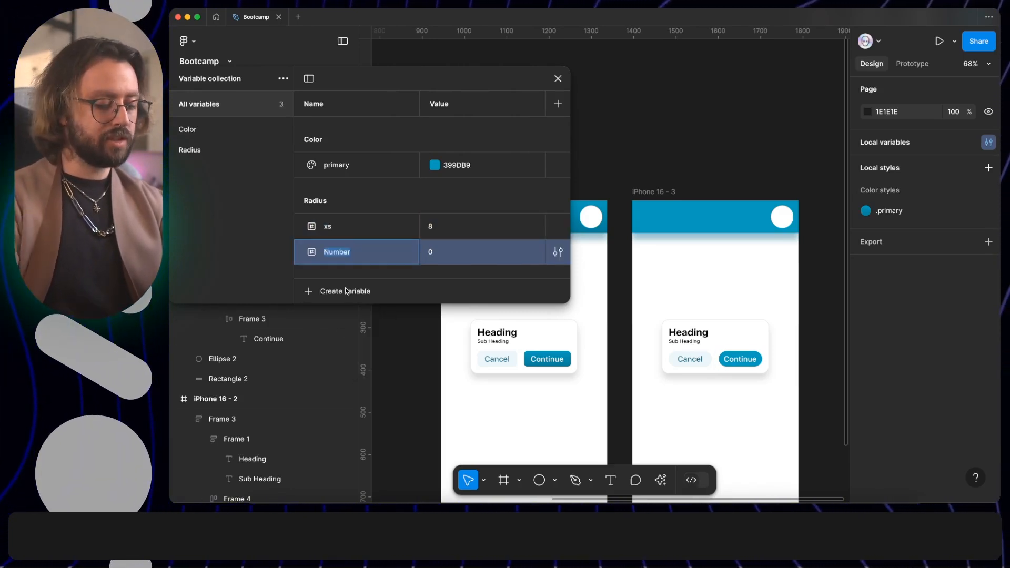
{"action": "type", "text": "s"}
{"action": "key", "text": "Tab"}
{"action": "type", "text": "16"}
{"action": "key", "text": "Return"}
Add a number variable named "m" with the value 24 to the Radius group and close the variables window.
{"action": "left_click", "coordinate": [350, 289]}
{"action": "left_click", "coordinate": [341, 328]}
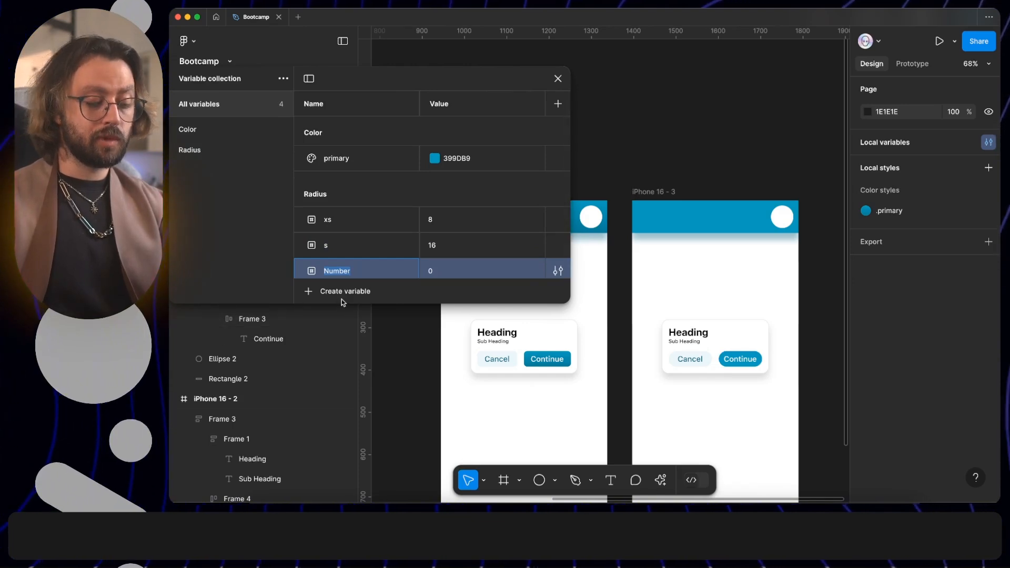
{"action": "type", "text": "m"}
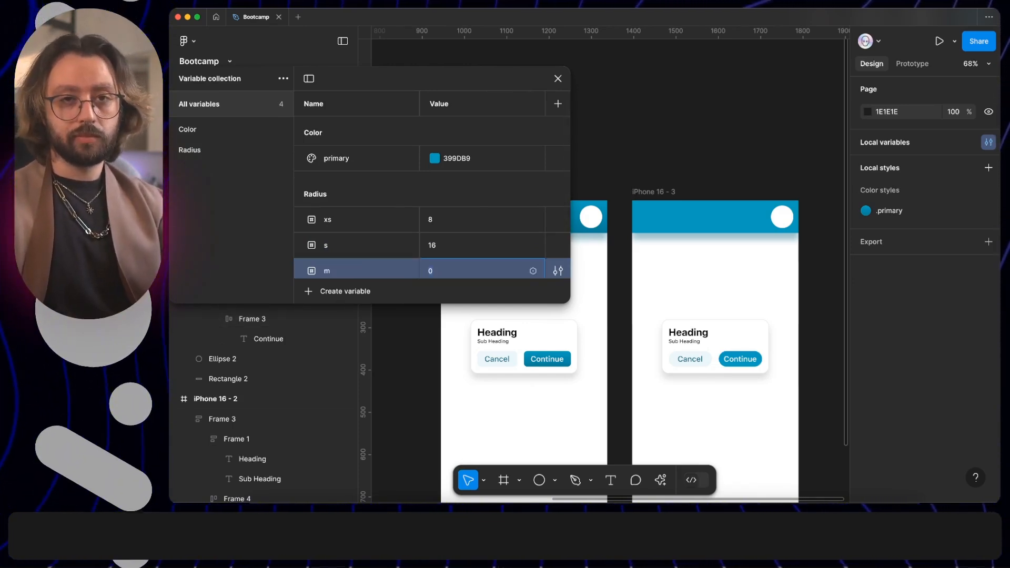
{"action": "type", "text": "24"}
{"action": "key", "text": "Return"}
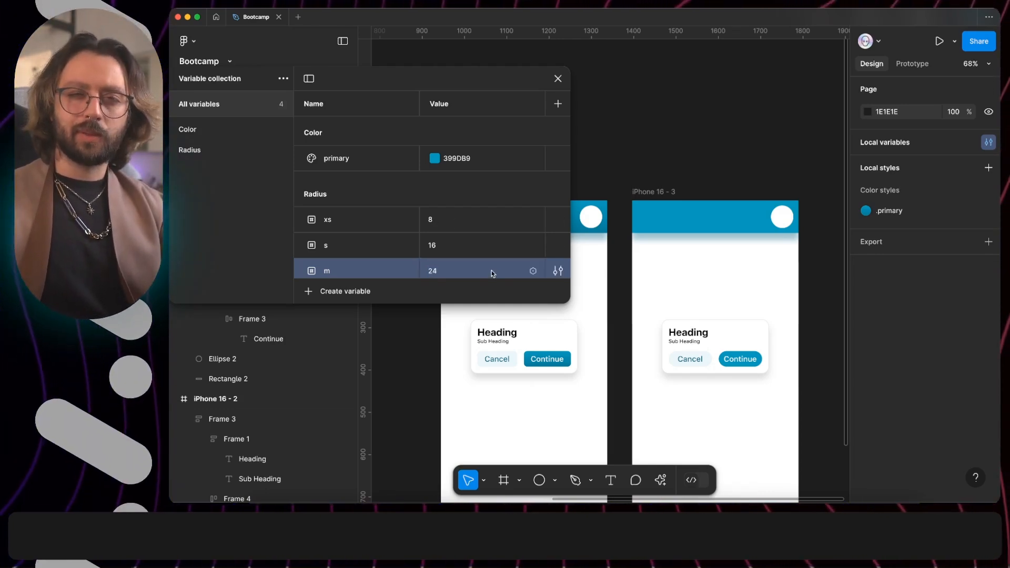
{"action": "left_click", "coordinate": [558, 78]}
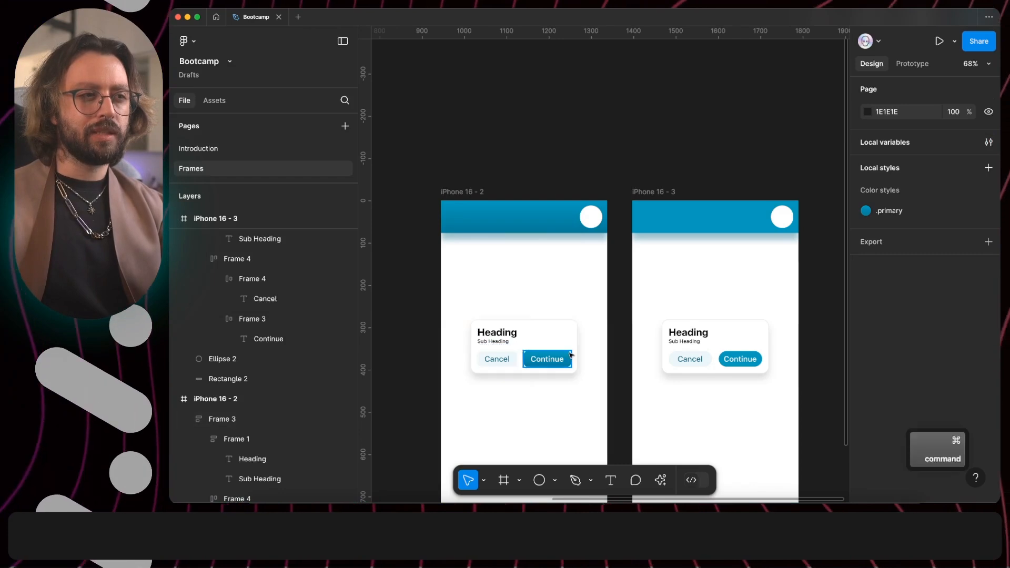
Apply the Radius variable xs to the corner radius of the Continue button frame in iPhone 16 - 2.
{"action": "left_click", "coordinate": [547, 359], "text": "super"}
{"action": "mouse_move", "coordinate": [962, 372]}
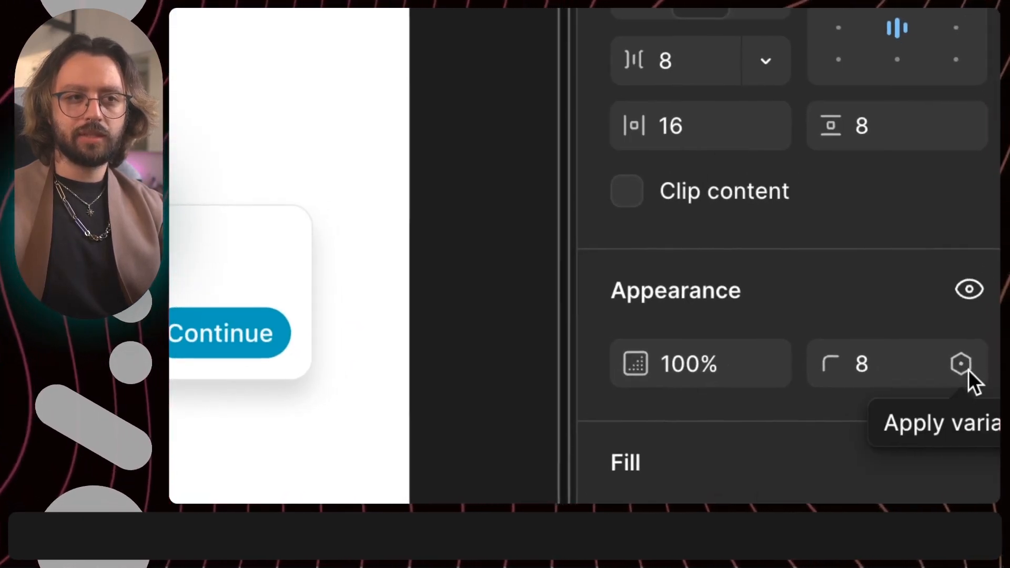
{"action": "left_click", "coordinate": [967, 370]}
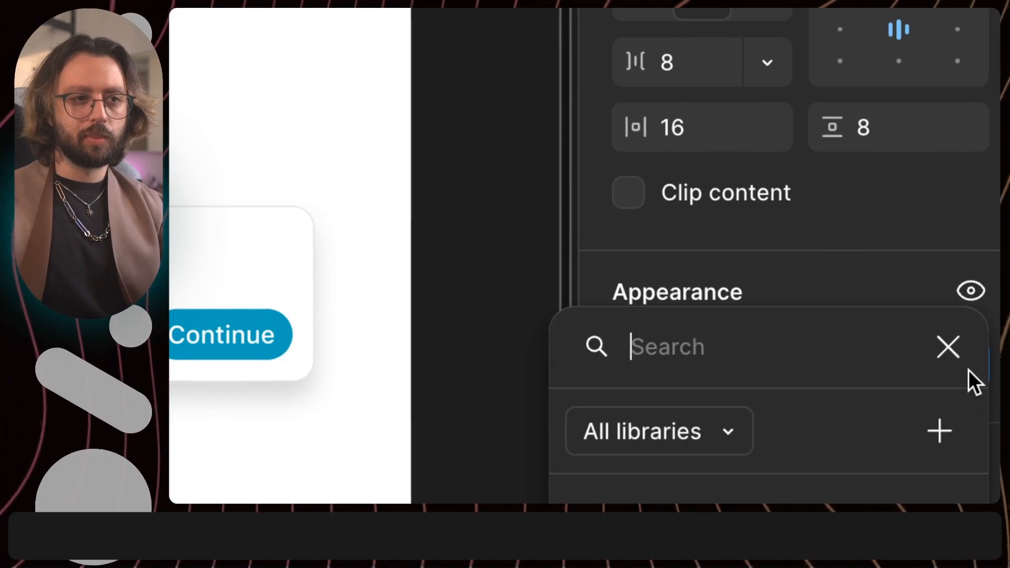
{"action": "key", "text": "ctrl"}
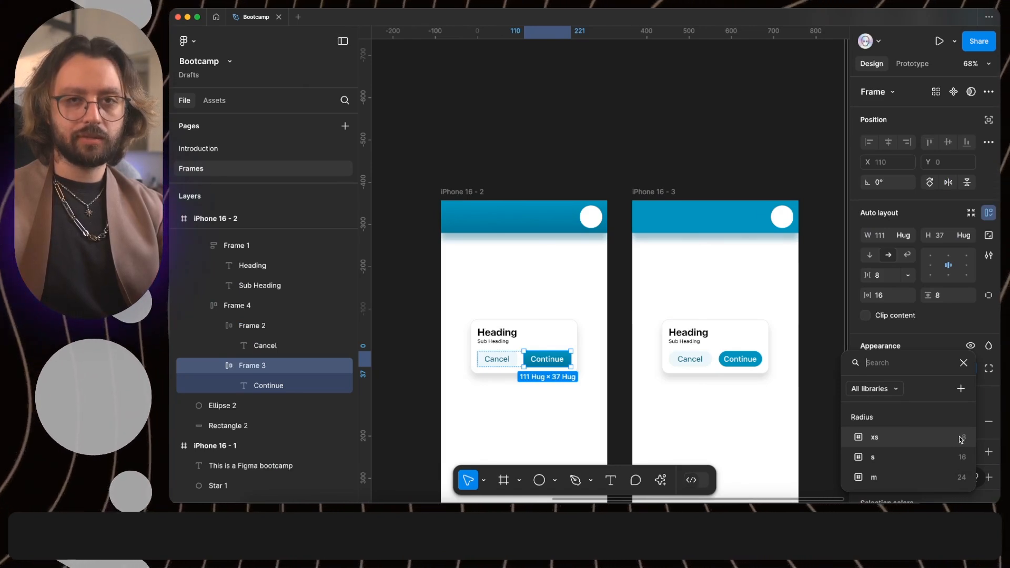
{"action": "left_click", "coordinate": [961, 438]}
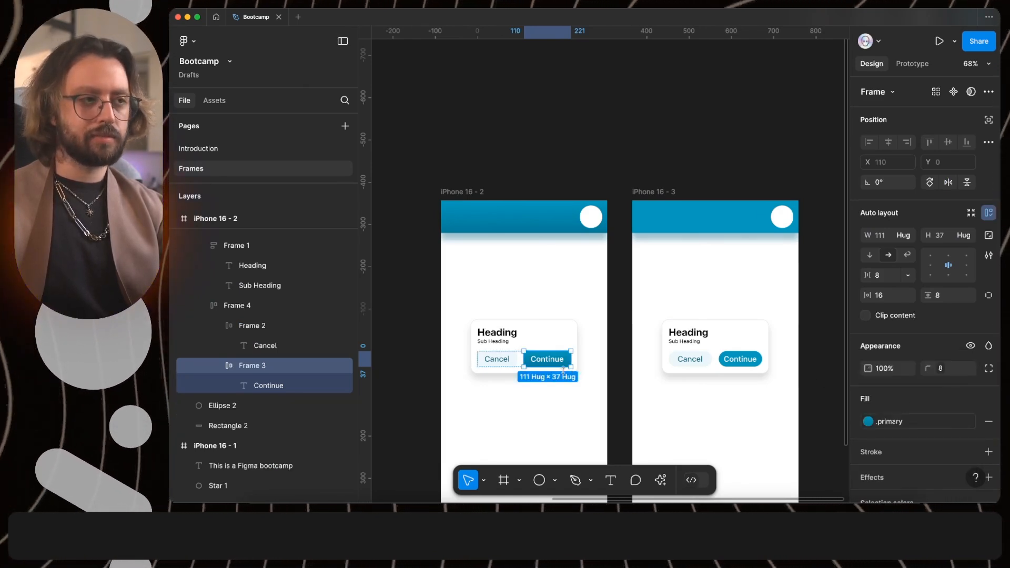
Apply the Radius variable m to the corner radius of the Cancel and Continue button frames in iPhone 16 - 3.
{"action": "left_click", "coordinate": [699, 360], "text": "super"}
{"action": "left_click", "coordinate": [737, 361], "text": "shift"}
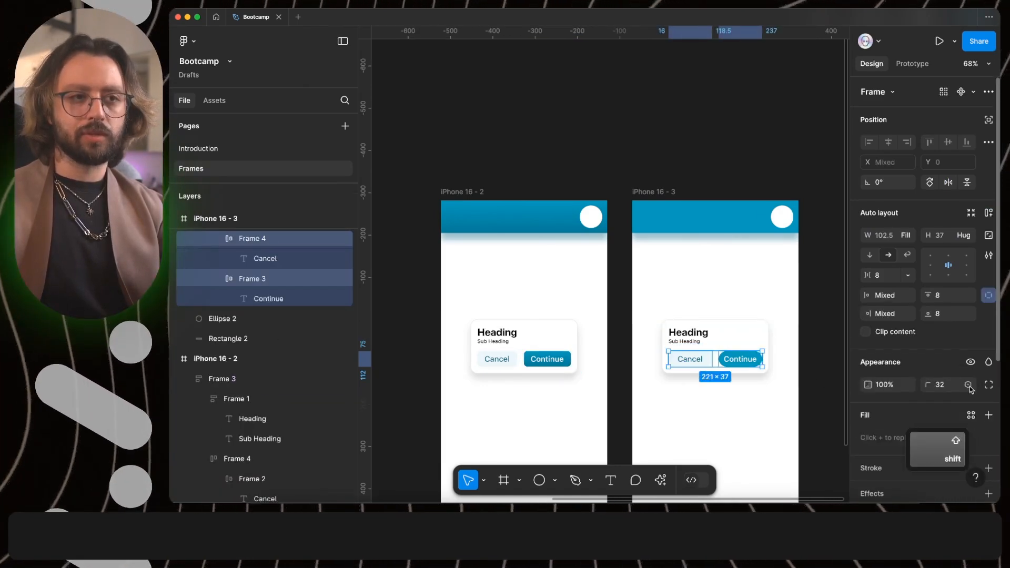
{"action": "left_click", "coordinate": [971, 388]}
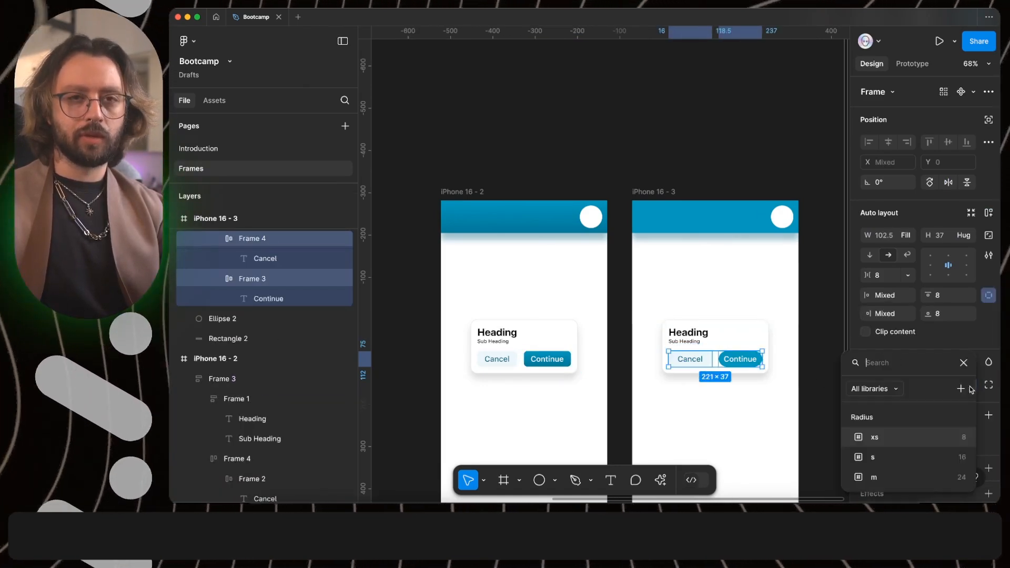
{"action": "left_click", "coordinate": [887, 476]}
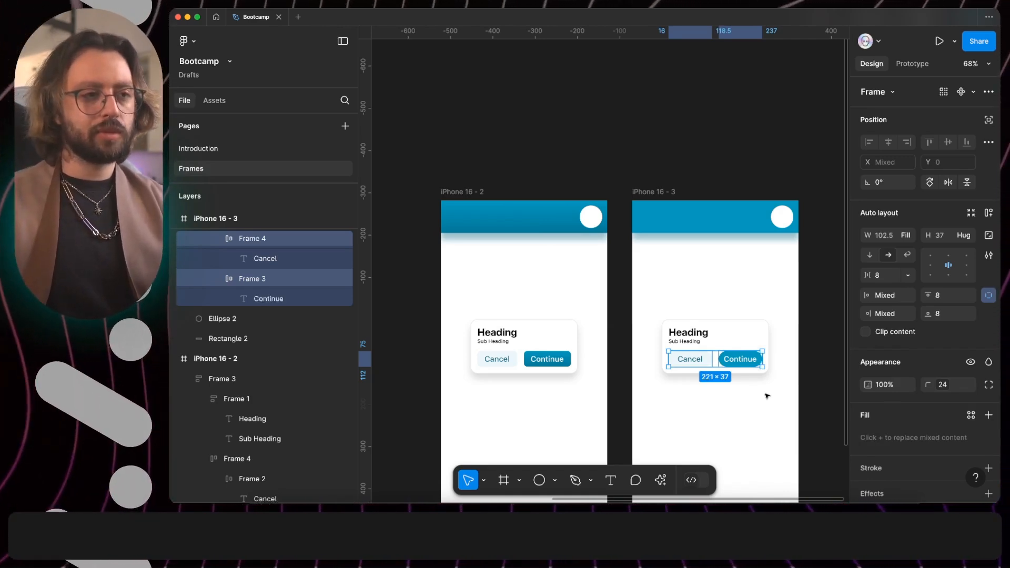
{"action": "scroll", "coordinate": [766, 395], "scroll_direction": "right", "scroll_amount": 2}
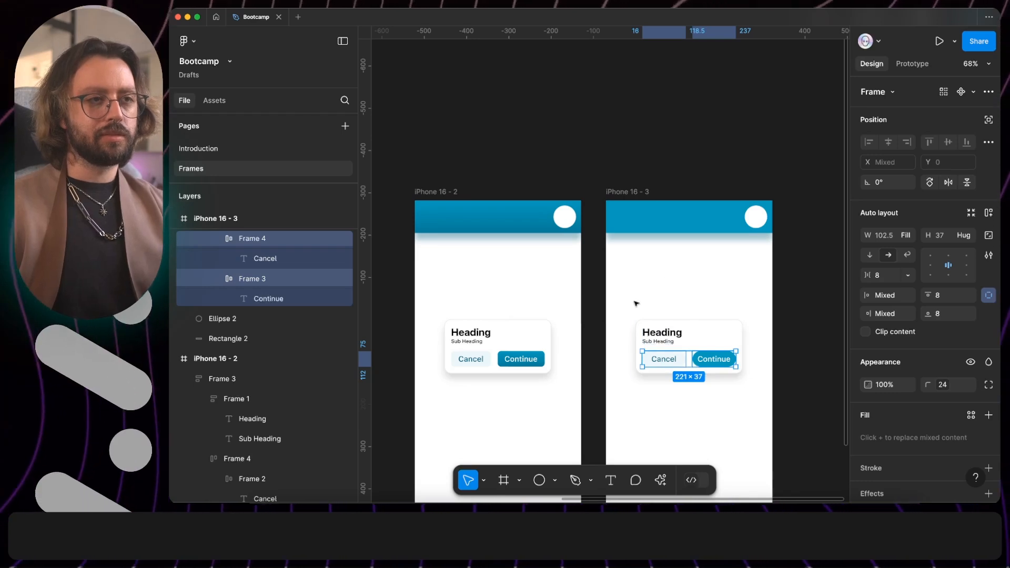
{"action": "left_click", "coordinate": [587, 243]}
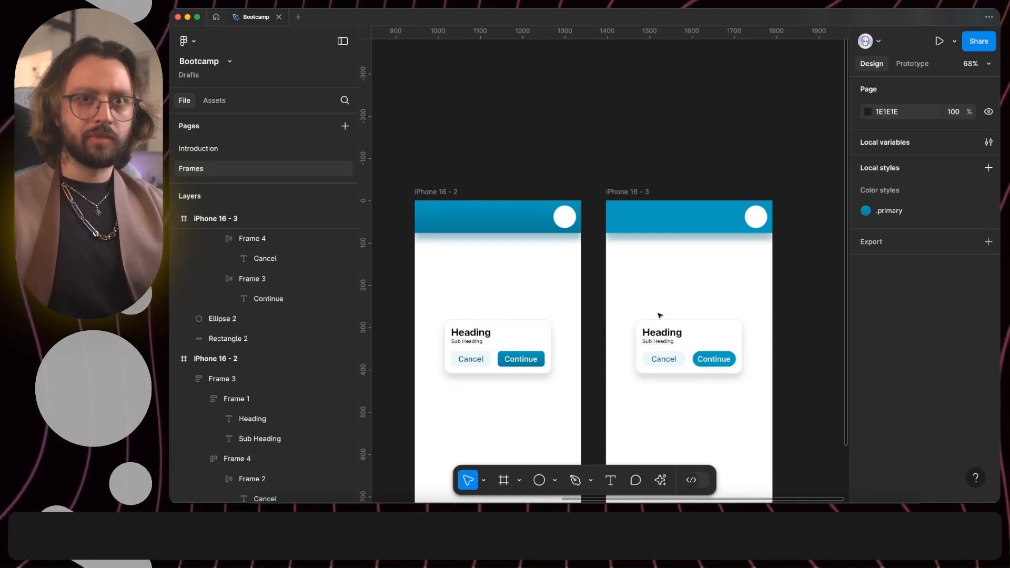
Create a text style named "Heading" from the Heading text in iPhone 16 - 2.
{"action": "left_click", "coordinate": [478, 333], "text": "super"}
{"action": "scroll", "coordinate": [987, 250], "scroll_direction": "down", "scroll_amount": 3}
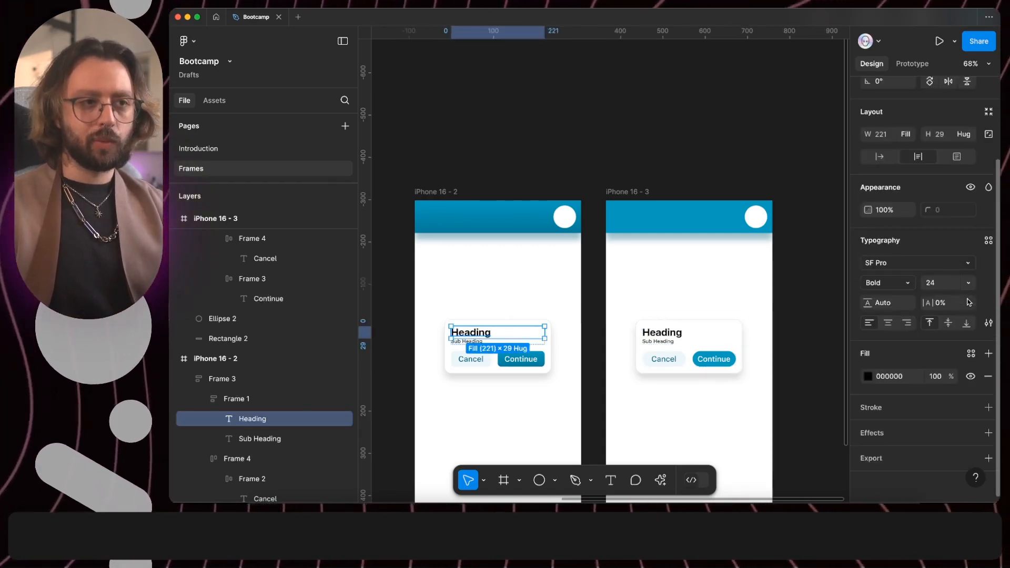
{"action": "left_click", "coordinate": [988, 241]}
{"action": "left_click", "coordinate": [837, 240]}
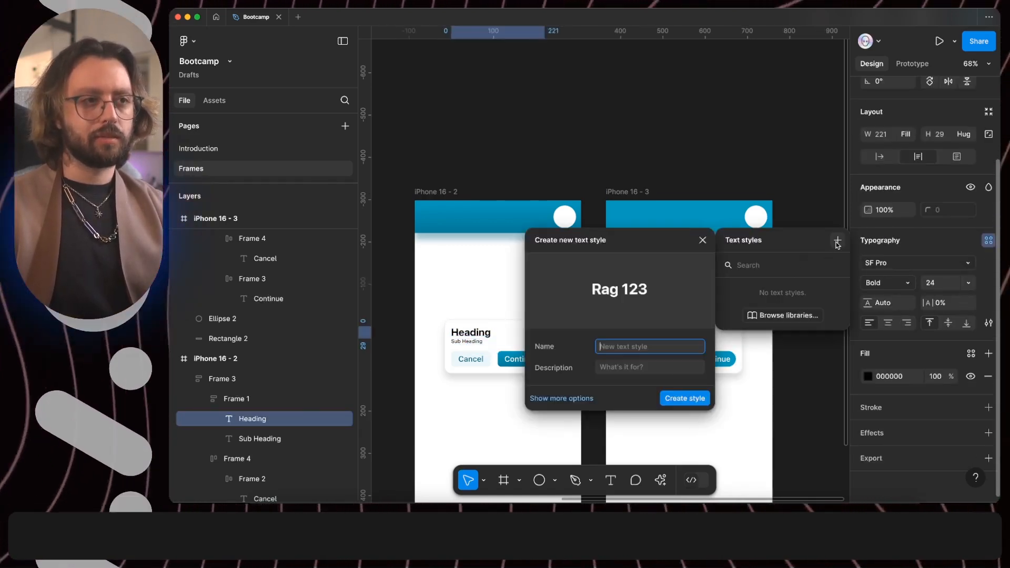
{"action": "type", "text": "Heading"}
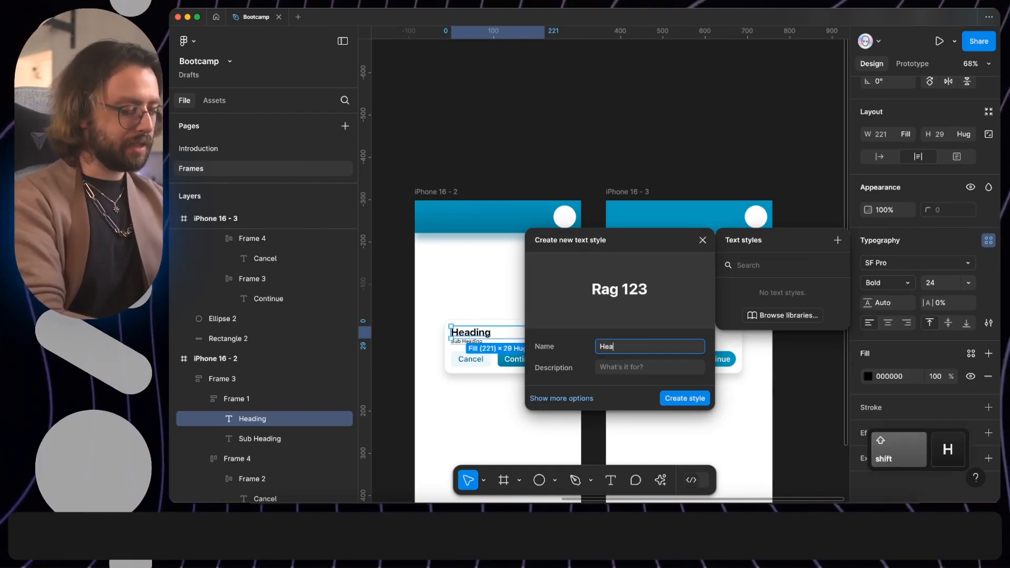
{"action": "key", "text": "Return"}
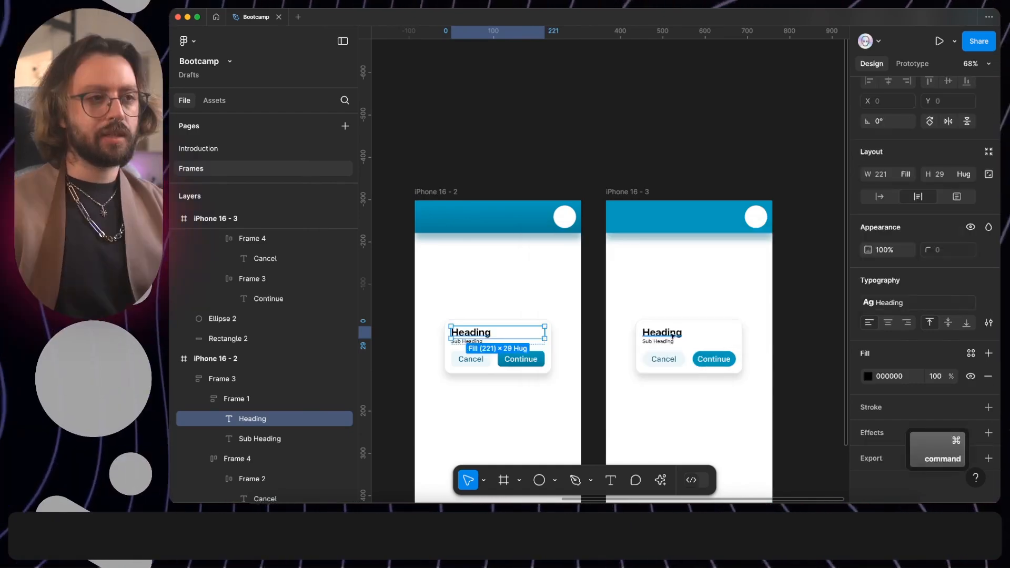
Apply the Heading text style to the Heading text in iPhone 16 - 3.
{"action": "left_click", "coordinate": [665, 332], "text": "super"}
{"action": "left_click", "coordinate": [988, 280]}
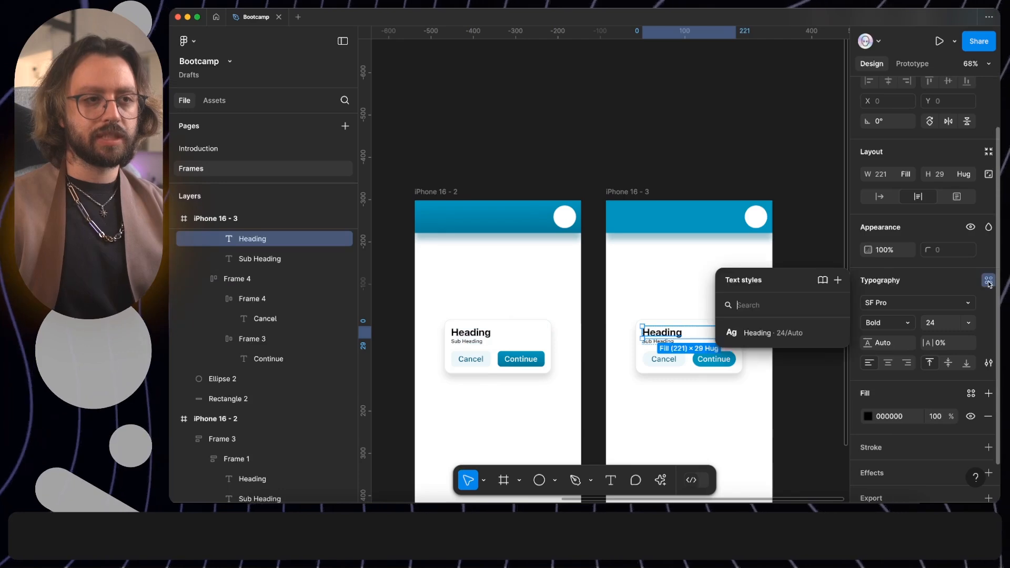
{"action": "left_click", "coordinate": [792, 334]}
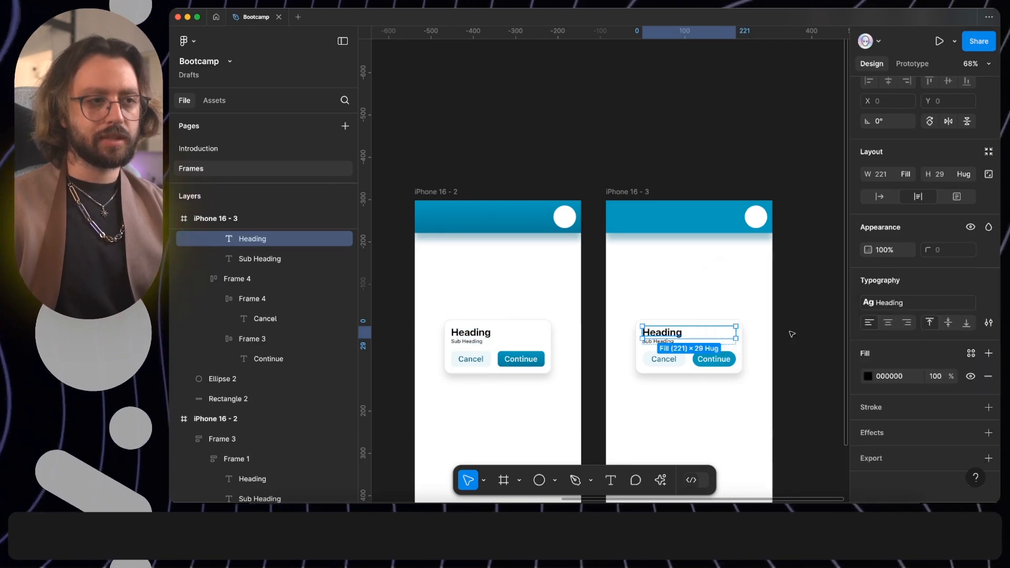
Set the Sub Heading text in iPhone 16 - 2 to size 16 and create a text style named "SubHeading" from it.
{"action": "left_click", "coordinate": [467, 341], "text": "super"}
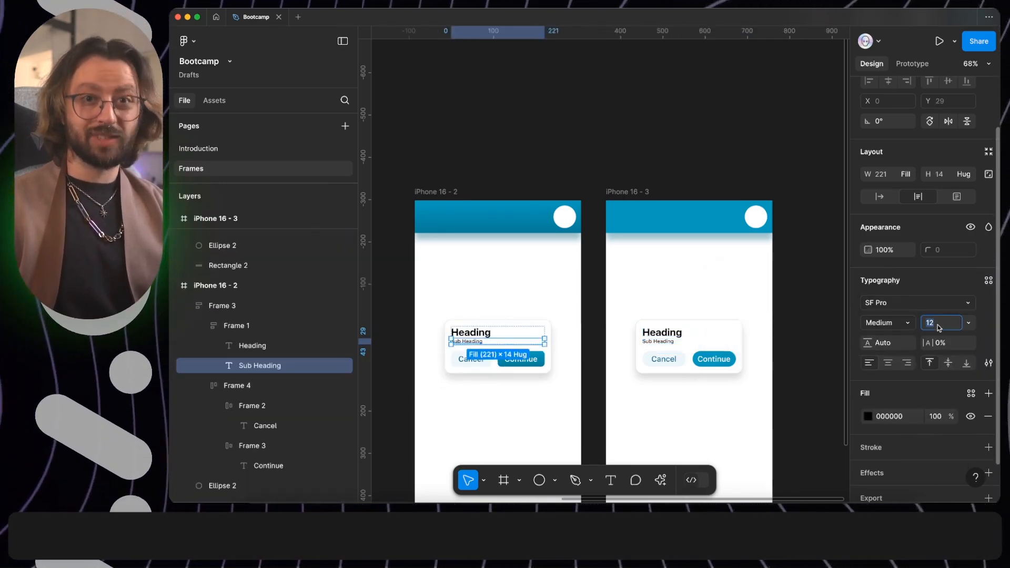
{"action": "type", "text": "16"}
{"action": "key", "text": "Return"}
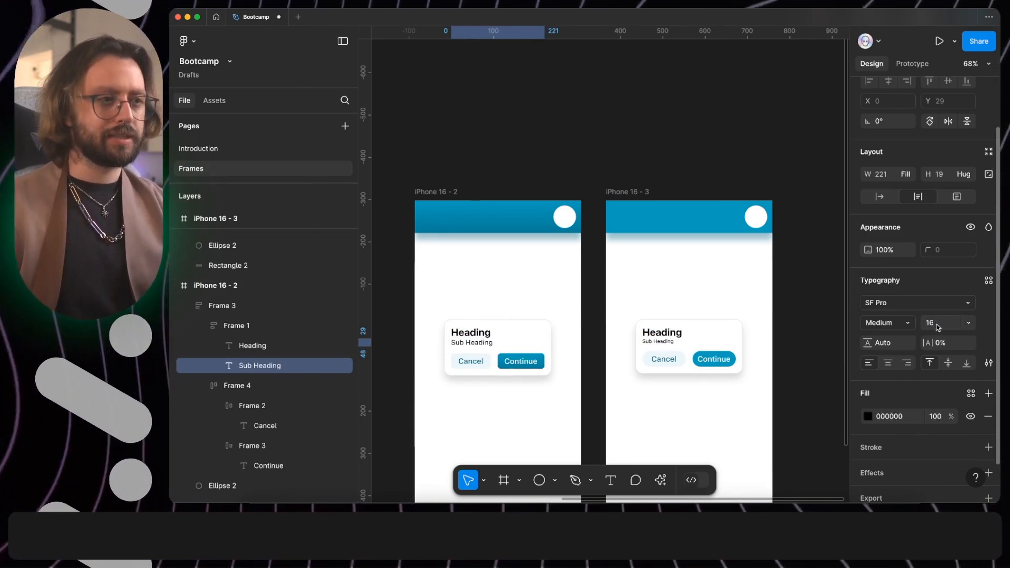
{"action": "left_click", "coordinate": [988, 280]}
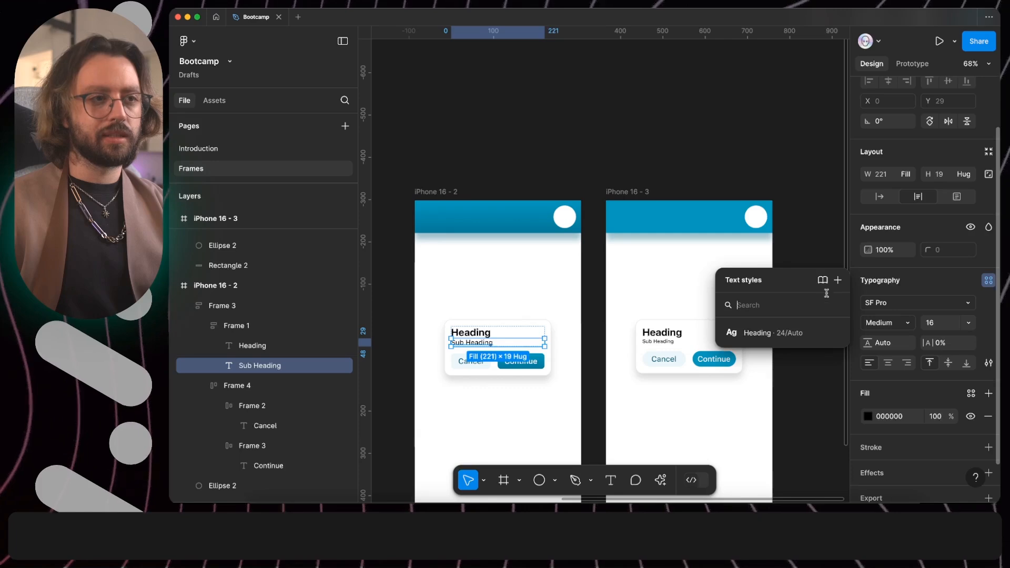
{"action": "left_click", "coordinate": [837, 281]}
{"action": "type", "text": "SubHeading"}
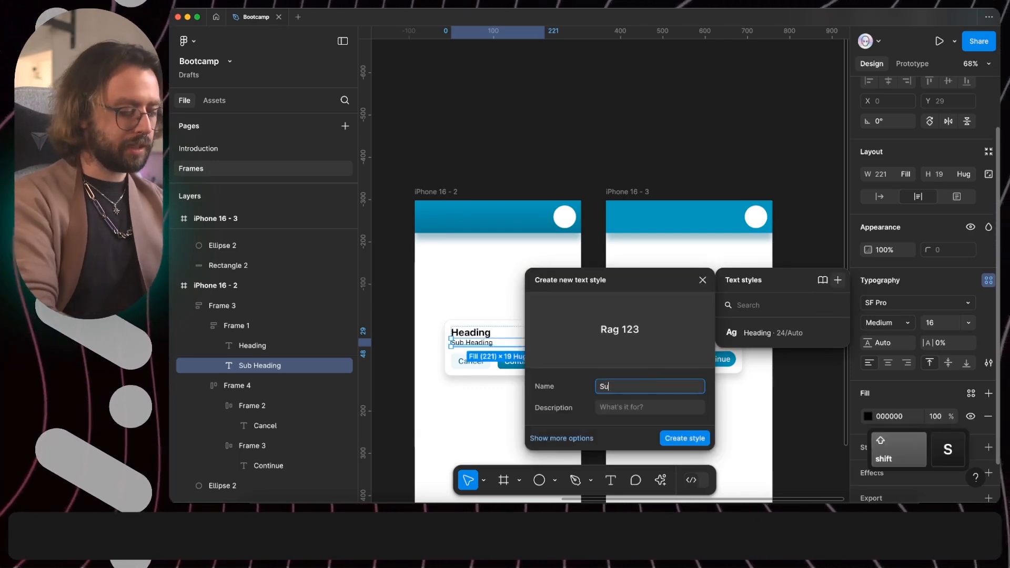
{"action": "key", "text": "Return"}
Apply the SubHeading text style to the Sub Heading text in iPhone 16 - 3.
{"action": "left_click", "coordinate": [663, 345], "text": "super"}
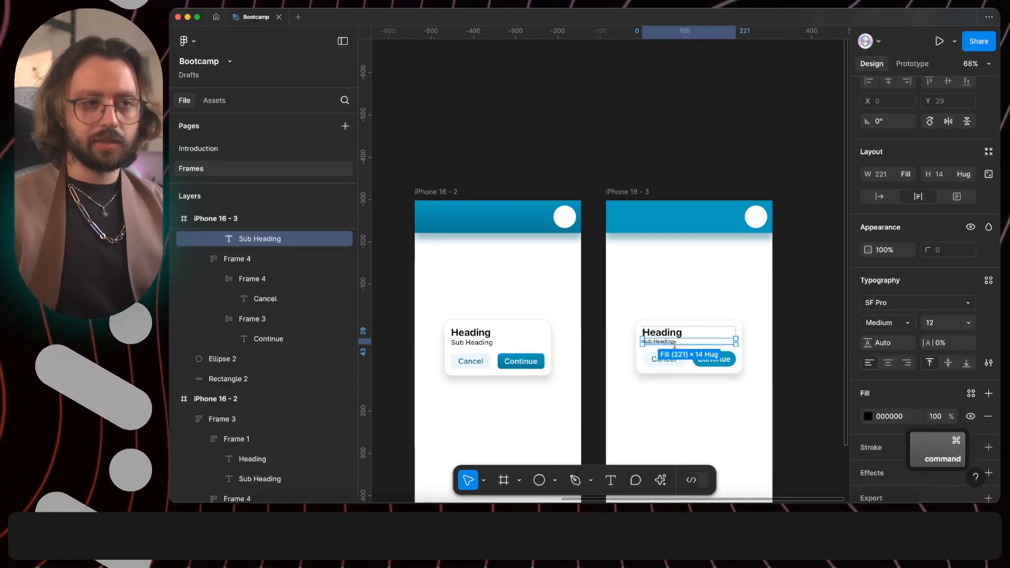
{"action": "scroll", "coordinate": [763, 352], "scroll_direction": "up", "scroll_amount": 5}
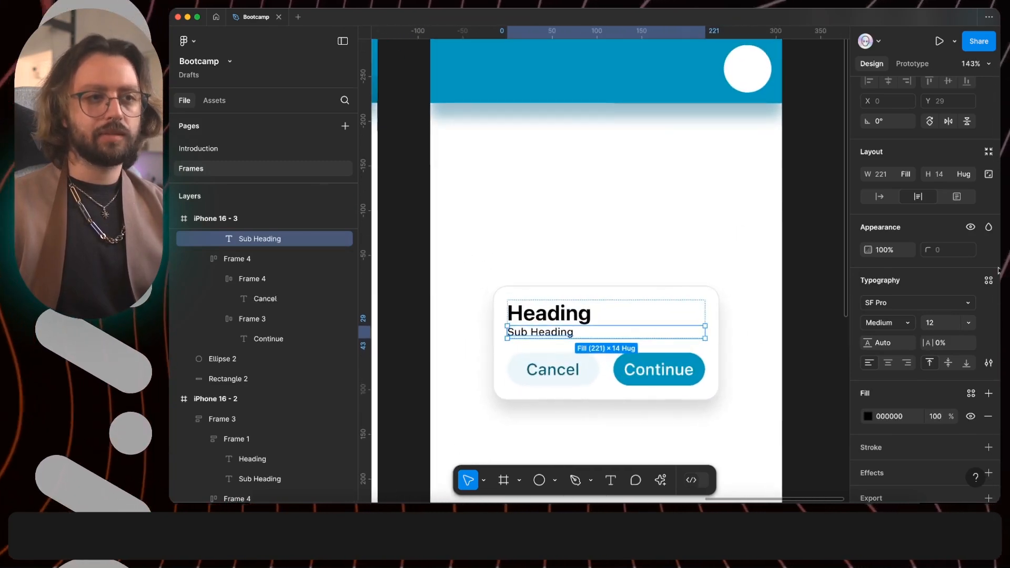
{"action": "left_click", "coordinate": [988, 280]}
{"action": "left_click", "coordinate": [801, 356]}
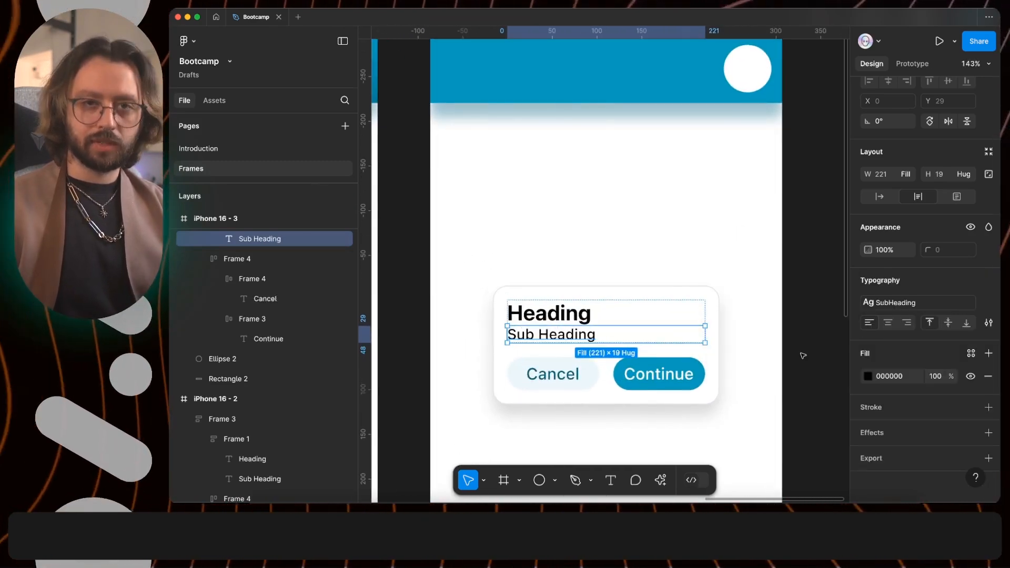
Edit the SubHeading text style to use the Light font weight.
{"action": "scroll", "coordinate": [802, 356], "scroll_direction": "down", "scroll_amount": 5}
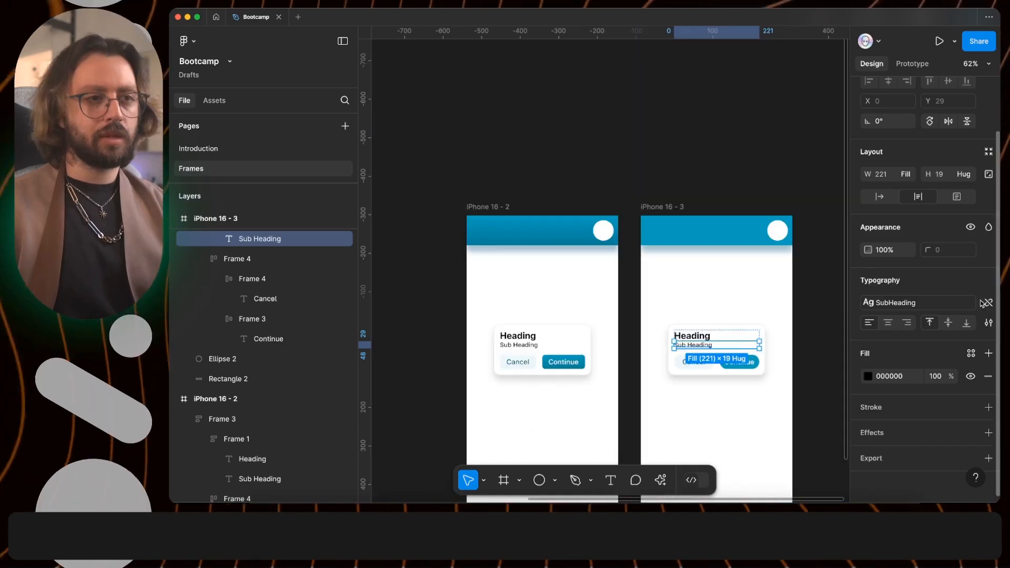
{"action": "left_click", "coordinate": [898, 302]}
{"action": "left_click", "coordinate": [837, 377]}
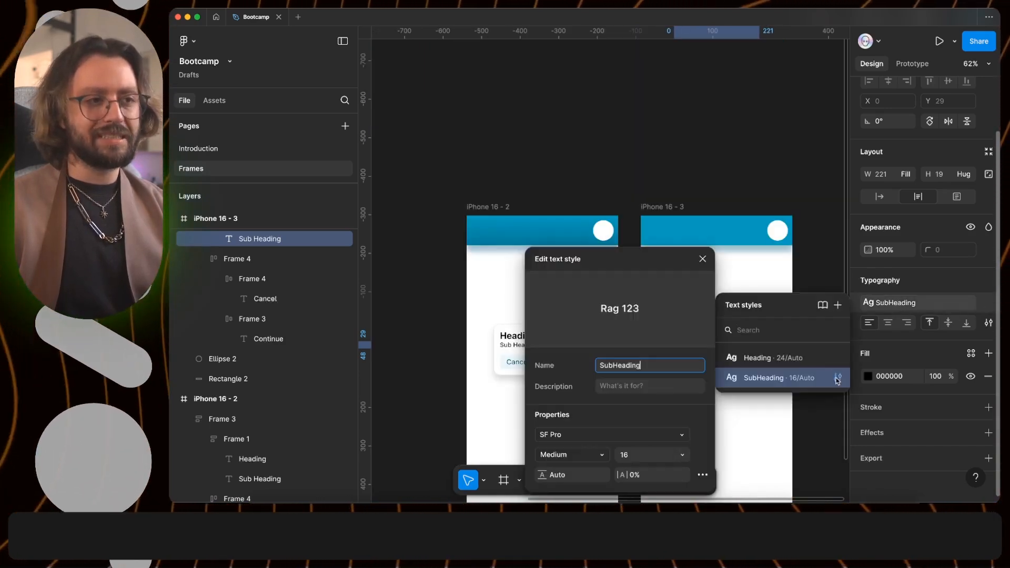
{"action": "left_click", "coordinate": [587, 449]}
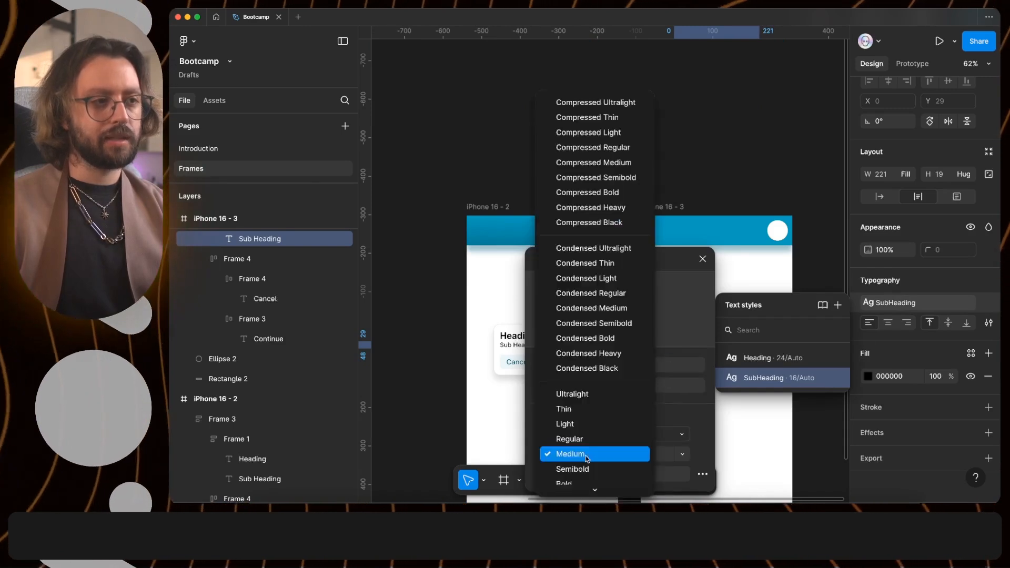
{"action": "left_click", "coordinate": [581, 424]}
{"action": "scroll", "coordinate": [497, 348], "scroll_direction": "up", "scroll_amount": 5}
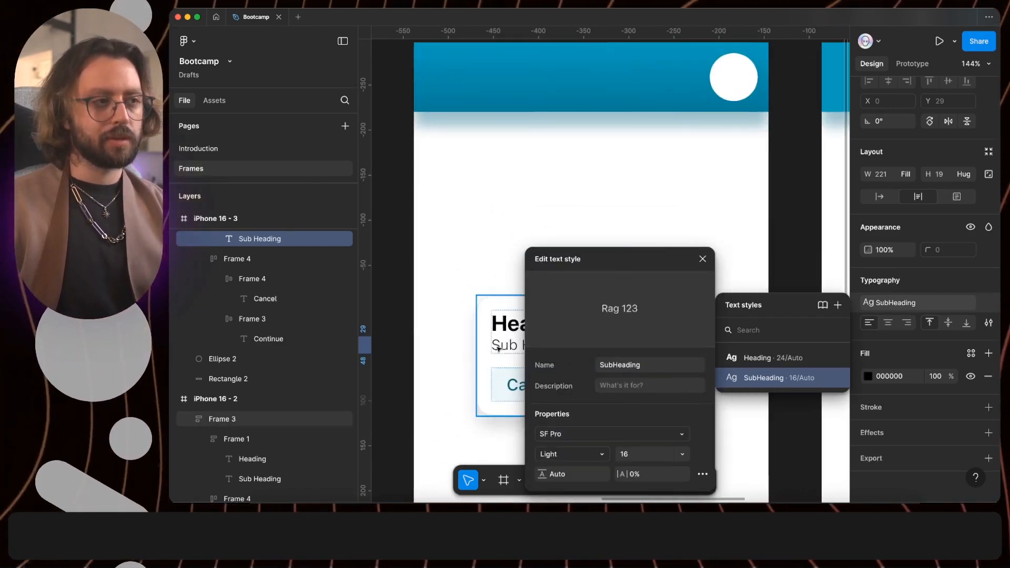
{"action": "scroll", "coordinate": [497, 348], "scroll_direction": "right", "scroll_amount": 3}
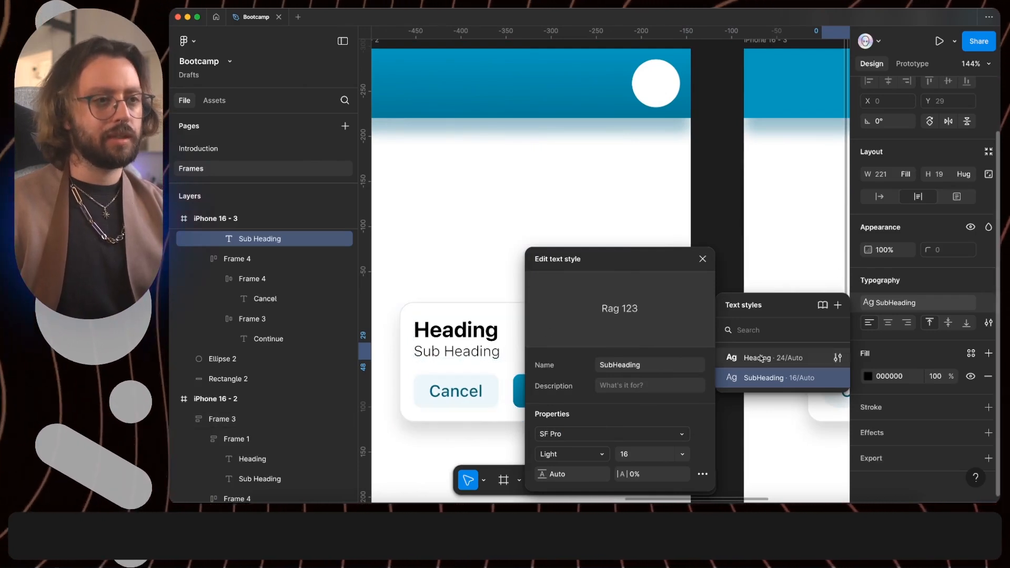
Change the Heading text style's font weight to Black and close the style editor.
{"action": "left_click", "coordinate": [837, 357]}
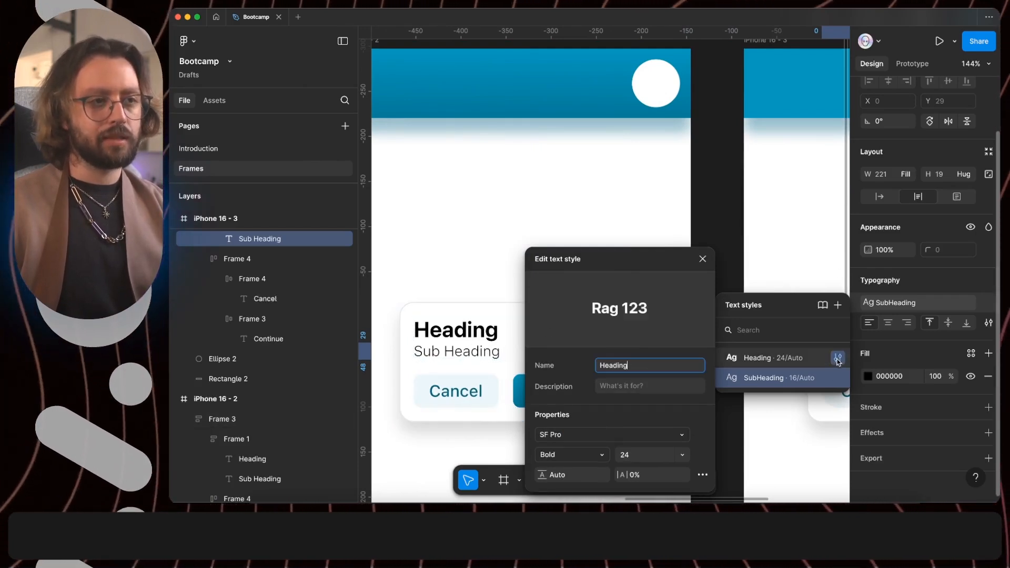
{"action": "left_click", "coordinate": [596, 455]}
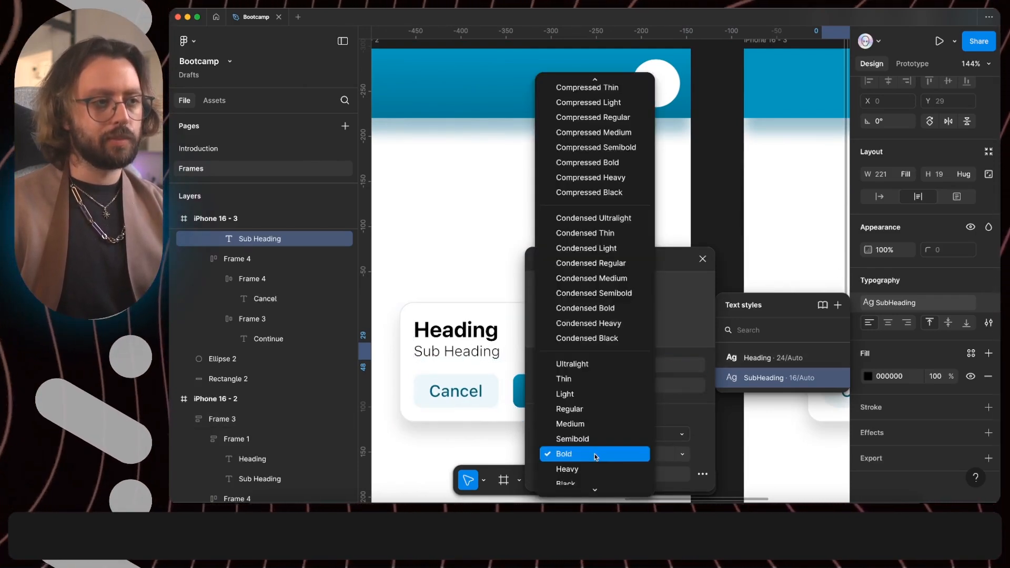
{"action": "left_click", "coordinate": [595, 481]}
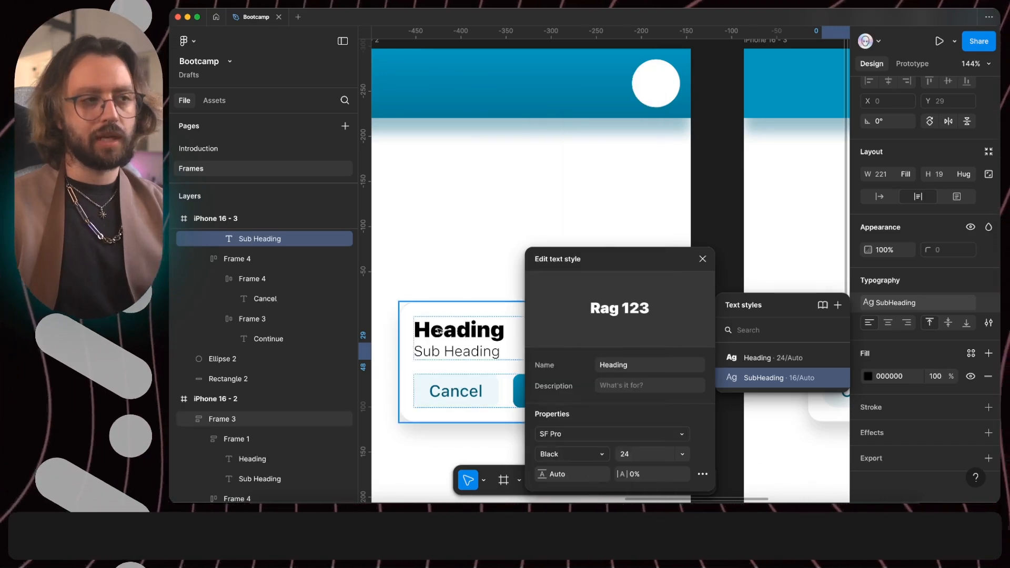
{"action": "left_click", "coordinate": [703, 260]}
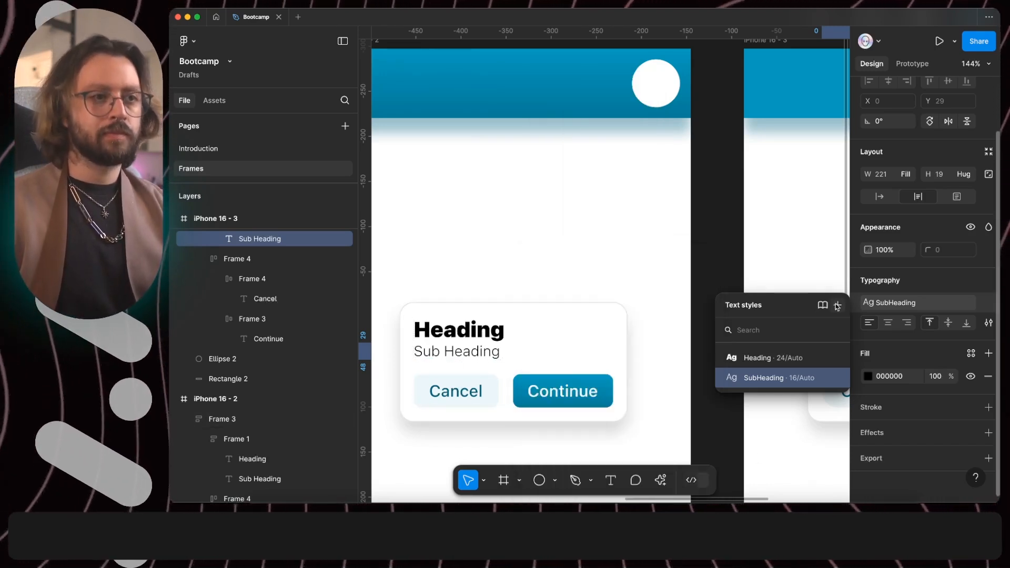
{"action": "key", "text": "Escape"}
Create an effect style named "Elevaation" from the drop shadow of the card frame in iPhone 16 - 2.
{"action": "key", "text": "shift+1"}
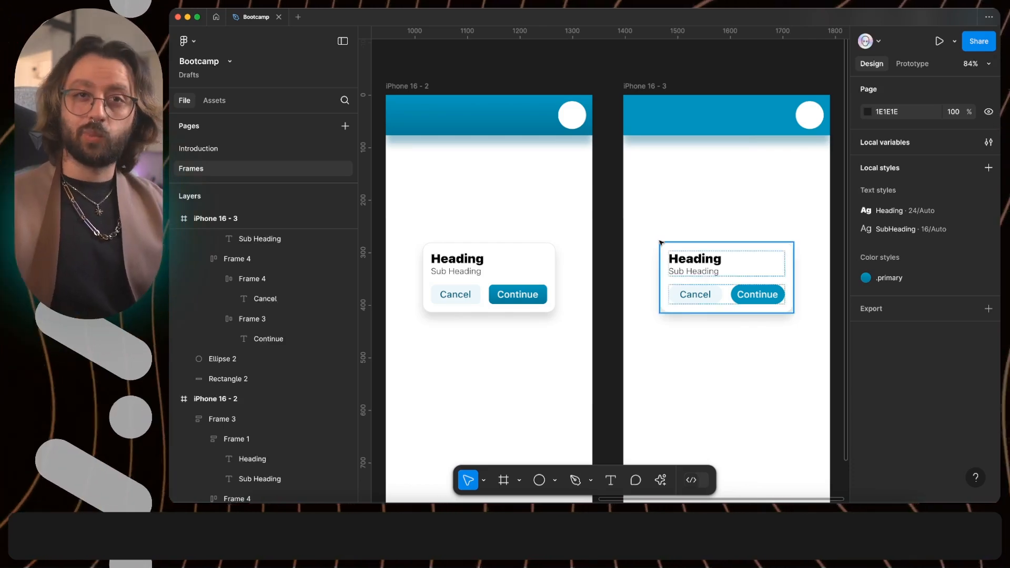
{"action": "left_click", "coordinate": [552, 269]}
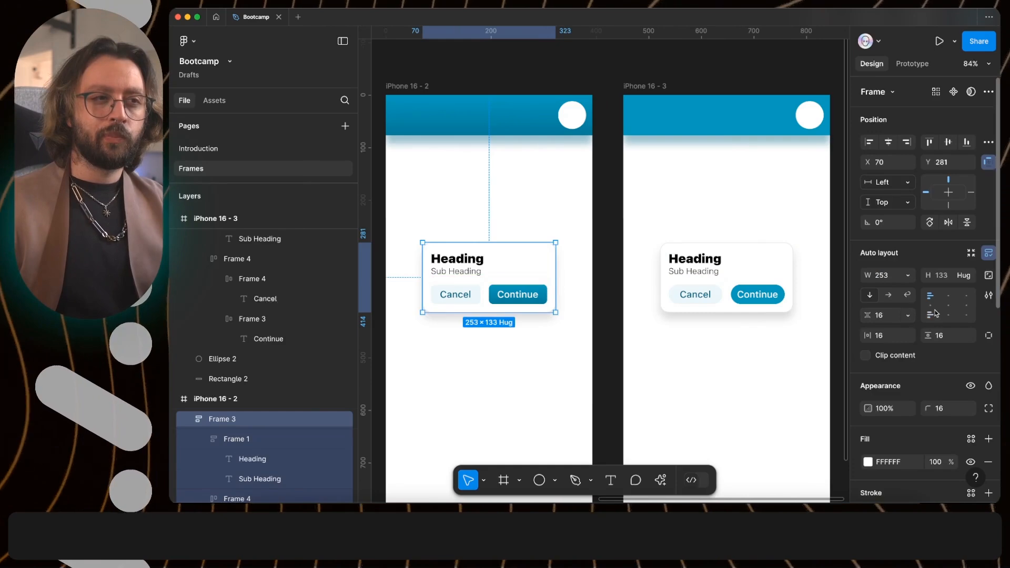
{"action": "scroll", "coordinate": [935, 313], "scroll_direction": "down", "scroll_amount": 10}
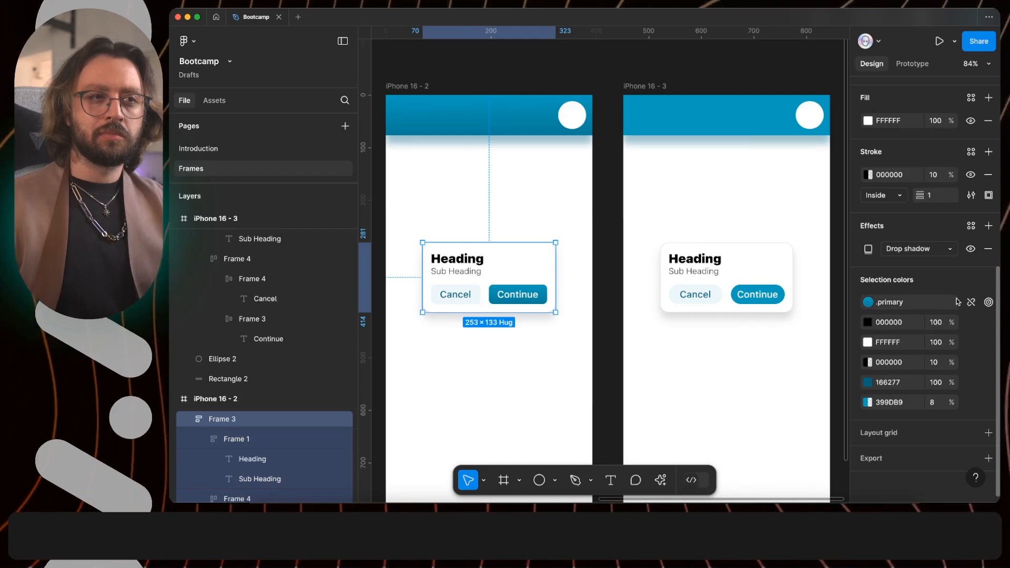
{"action": "left_click", "coordinate": [970, 226]}
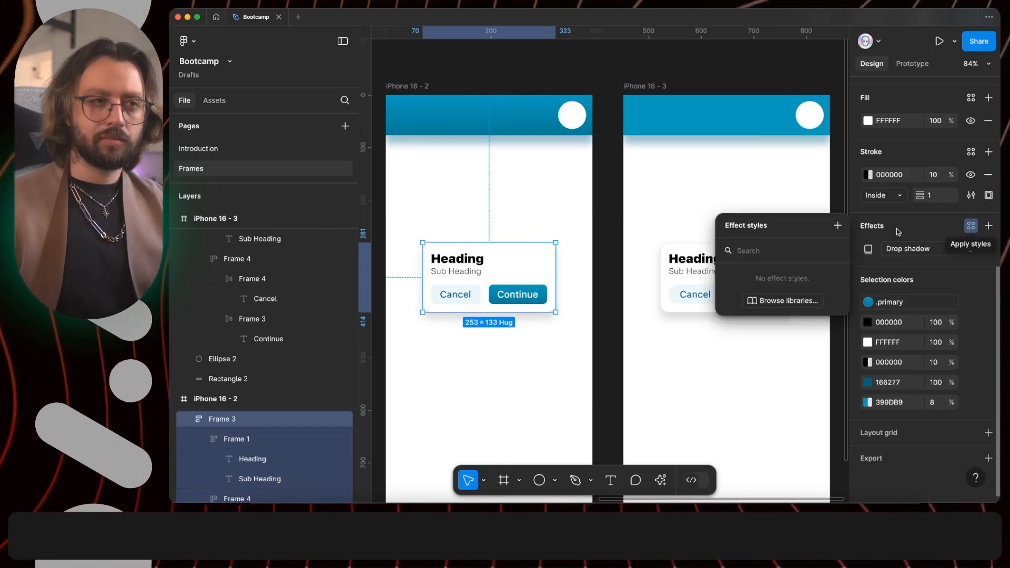
{"action": "left_click", "coordinate": [838, 225]}
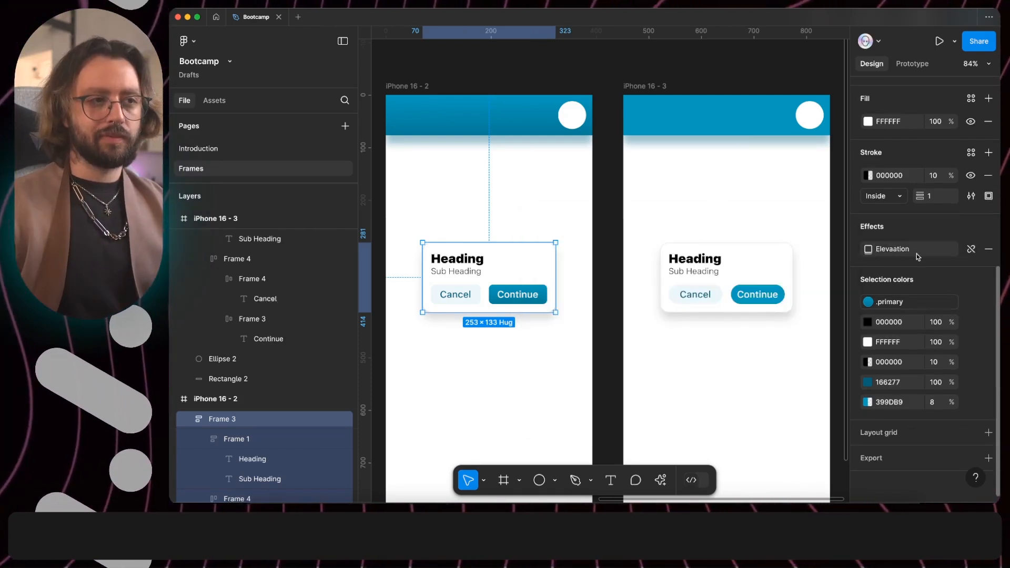
Apply the Elevaation effect style to the card frame in iPhone 16 - 3 and correct the style's name to "Elevation".
{"action": "left_click", "coordinate": [778, 263]}
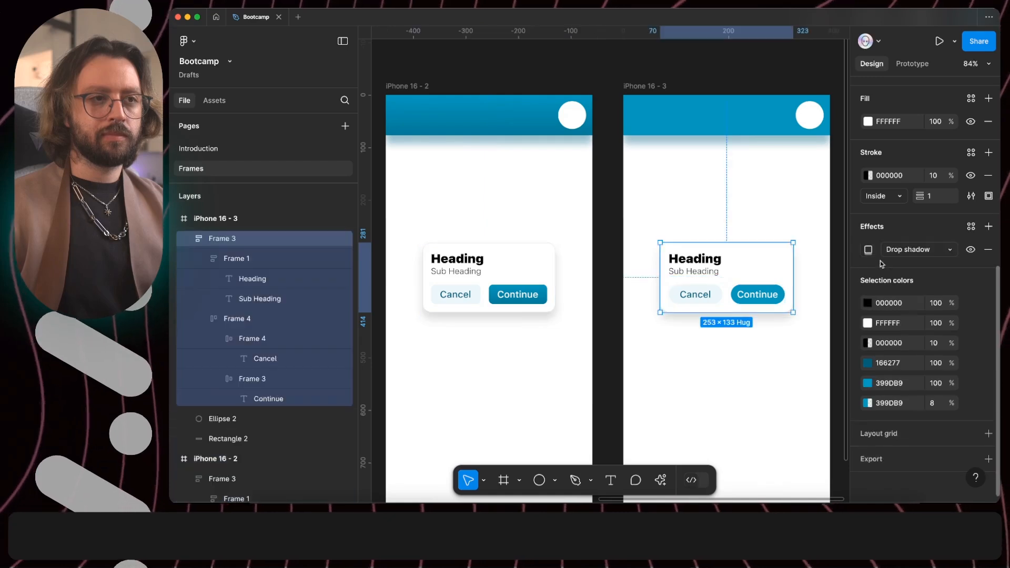
{"action": "left_click", "coordinate": [971, 226]}
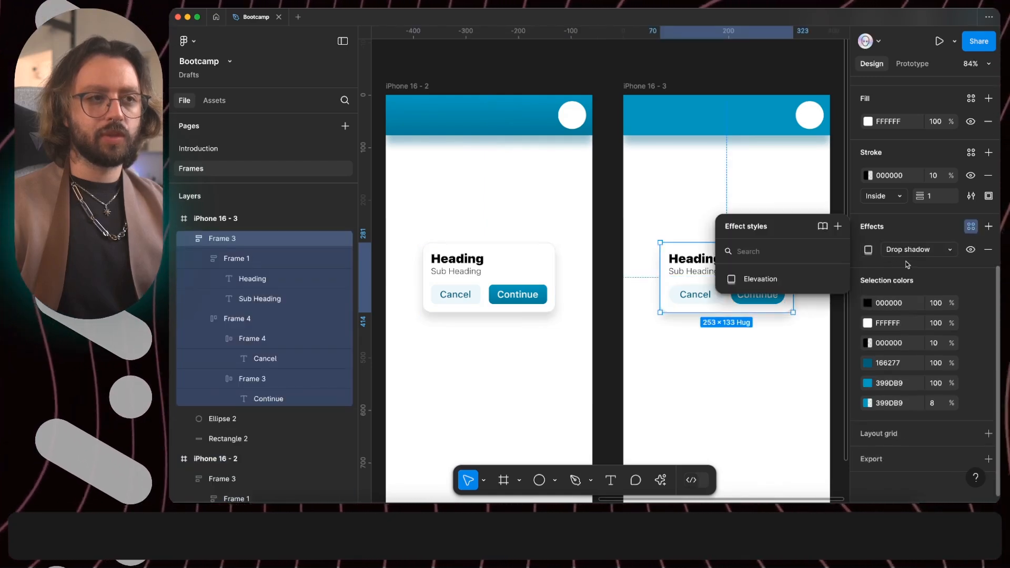
{"action": "left_click", "coordinate": [759, 279]}
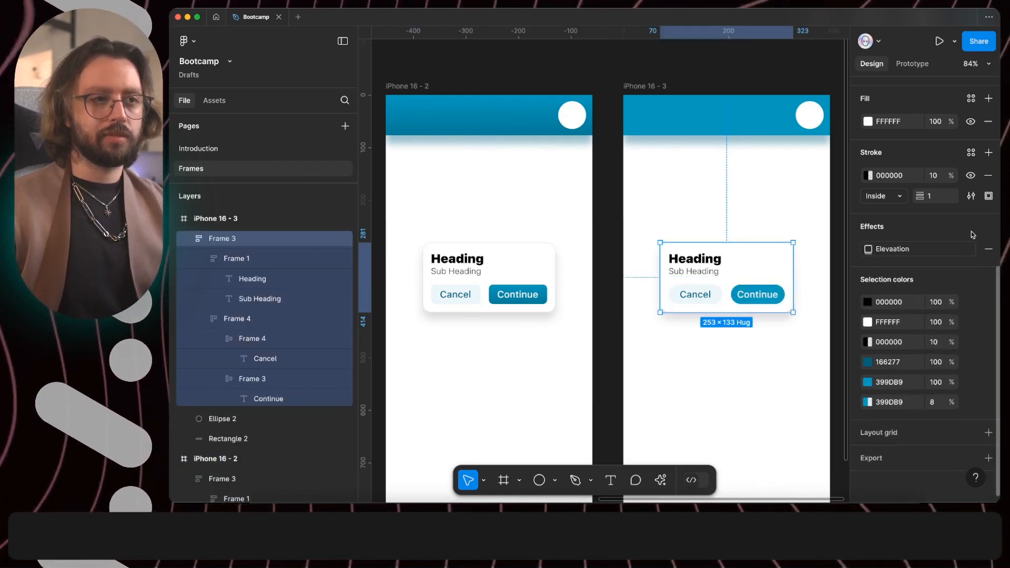
Open the Elevaation effect style and change its drop shadow color to the blue 399DB9 sampled from the iPhone 16 - 3 header.
{"action": "left_click", "coordinate": [931, 254]}
{"action": "left_click", "coordinate": [839, 304]}
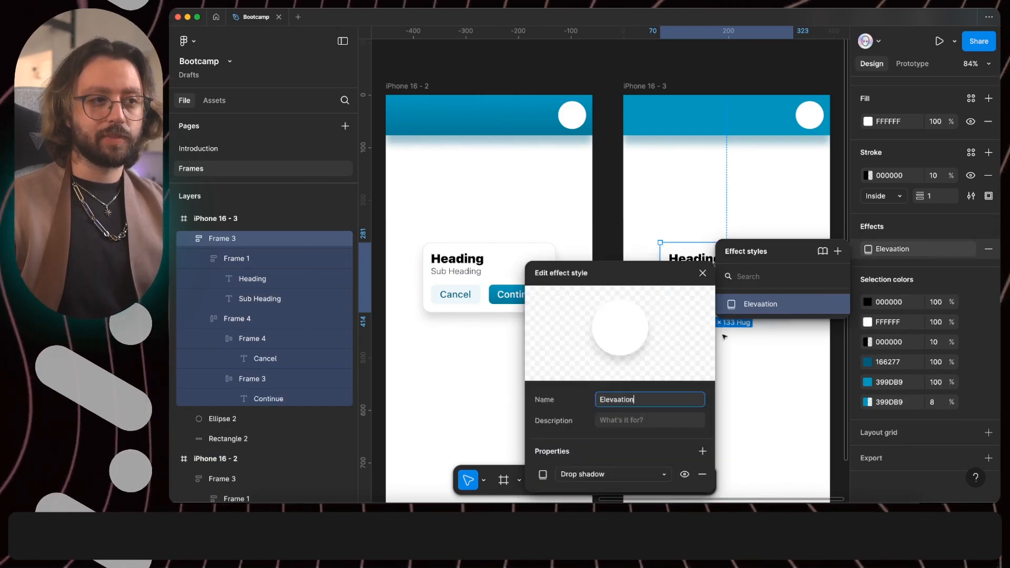
{"action": "left_click_drag", "start_coordinate": [601, 264], "coordinate": [533, 121]}
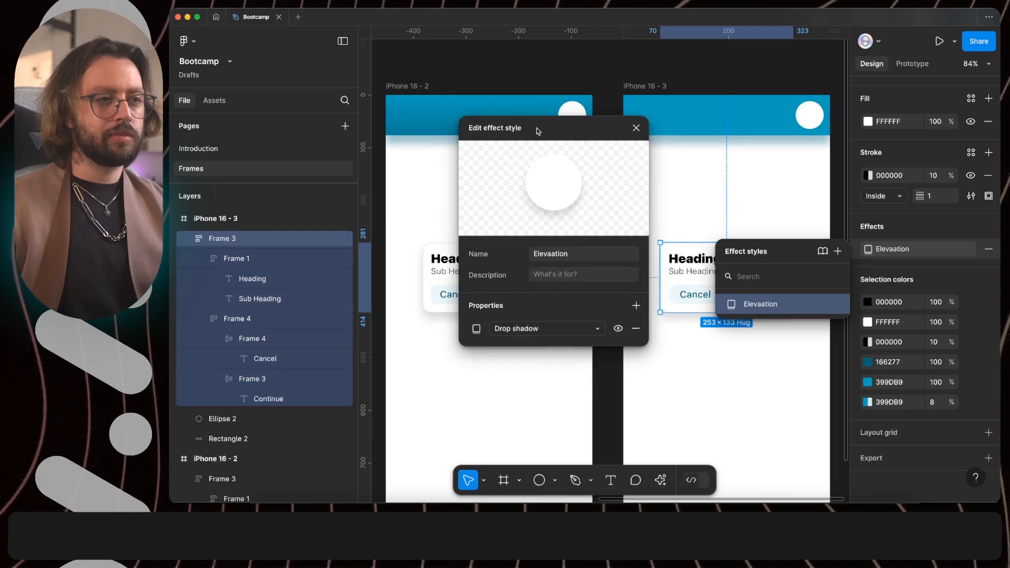
{"action": "left_click", "coordinate": [475, 329]}
{"action": "left_click", "coordinate": [380, 443]}
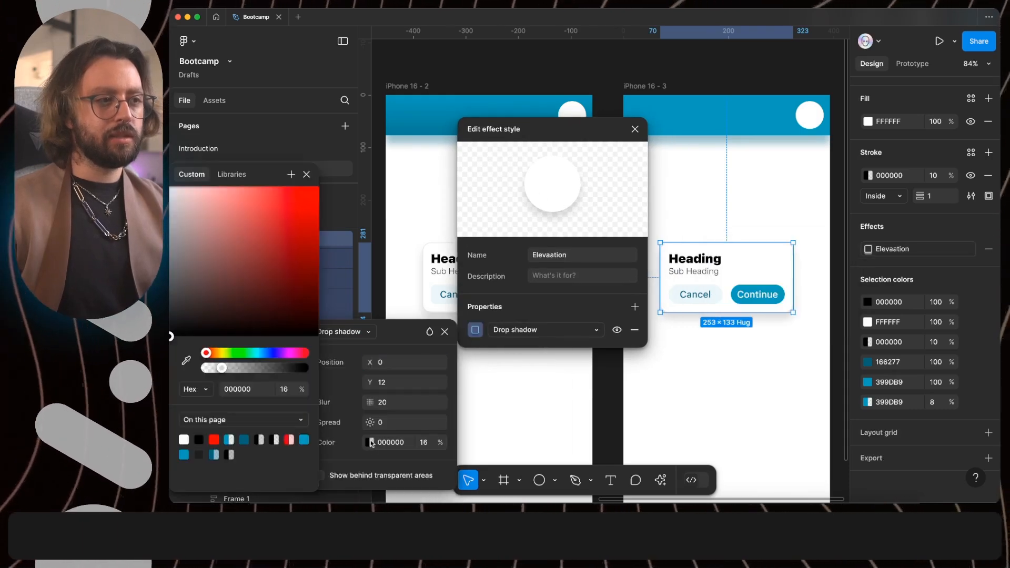
{"action": "key", "text": "i"}
{"action": "left_click", "coordinate": [797, 131]}
Set the effect style's drop shadow to a Y offset of 28, a blur of 52 and a color opacity of 40%.
{"action": "left_click", "coordinate": [397, 383]}
{"action": "key", "text": "shift+Up"}
{"action": "key", "text": "shift+Up"}
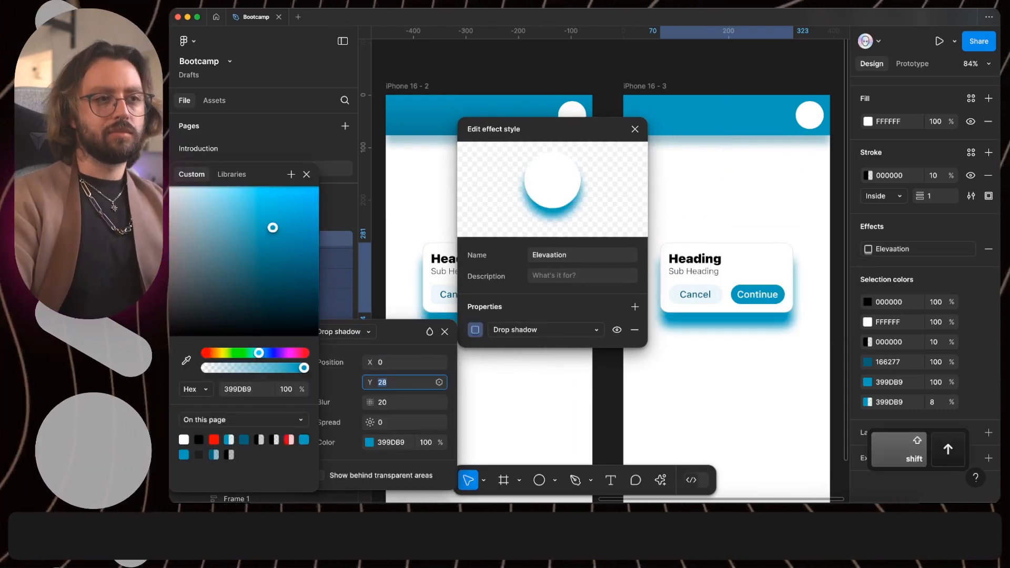
{"action": "left_click", "coordinate": [398, 403]}
{"action": "key", "text": "shift+Up"}
{"action": "key", "text": "shift+Up"}
{"action": "key", "text": "shift+Up"}
{"action": "key", "text": "shift+Up"}
{"action": "left_click", "coordinate": [424, 442]}
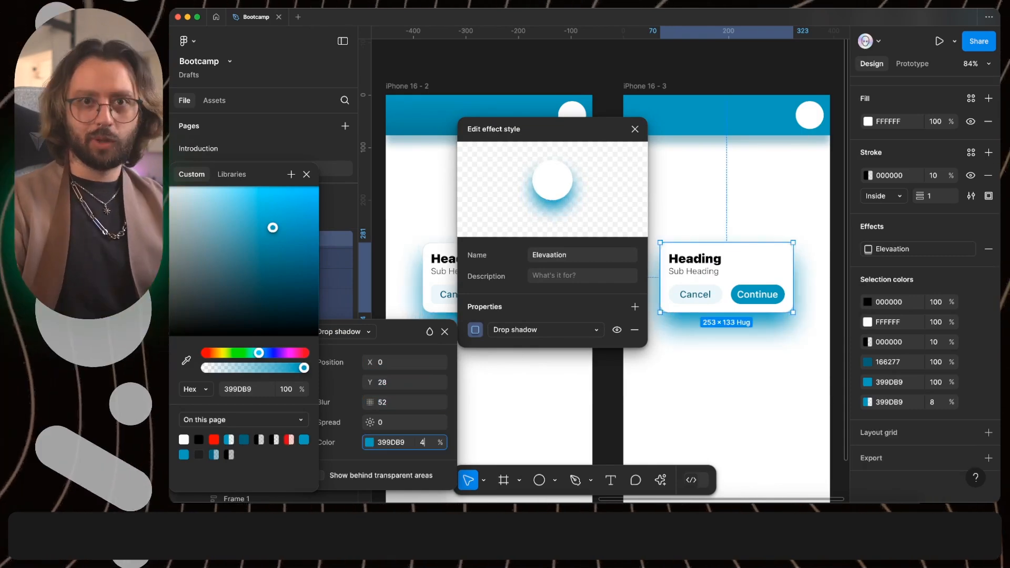
{"action": "type", "text": "40"}
{"action": "key", "text": "Return"}
{"action": "key", "text": "Escape"}
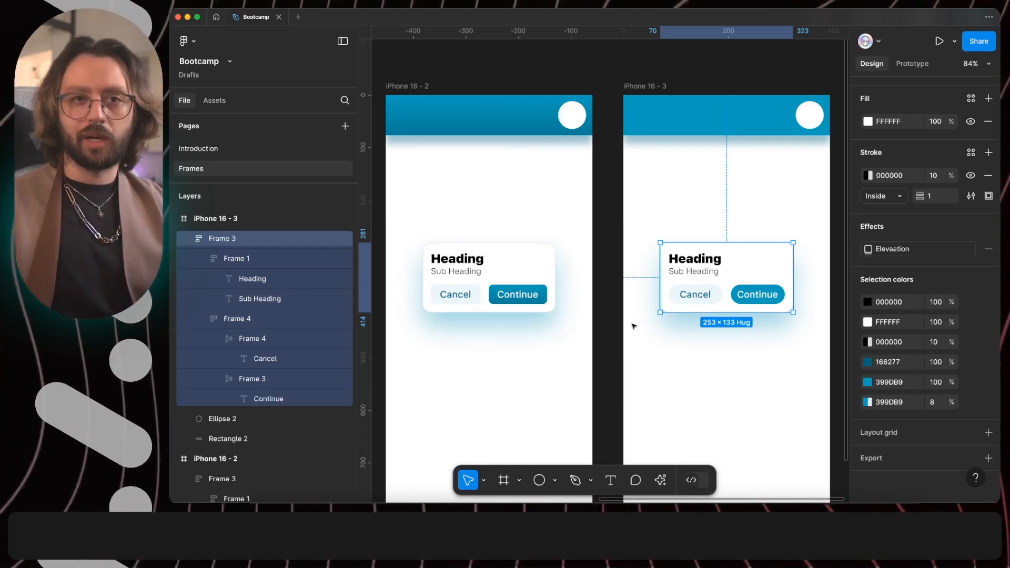
Add a second mode to the local variable collection and name the two modes Light and Dark.
{"action": "left_click", "coordinate": [611, 331]}
{"action": "scroll", "coordinate": [612, 331], "scroll_direction": "down", "scroll_amount": 3}
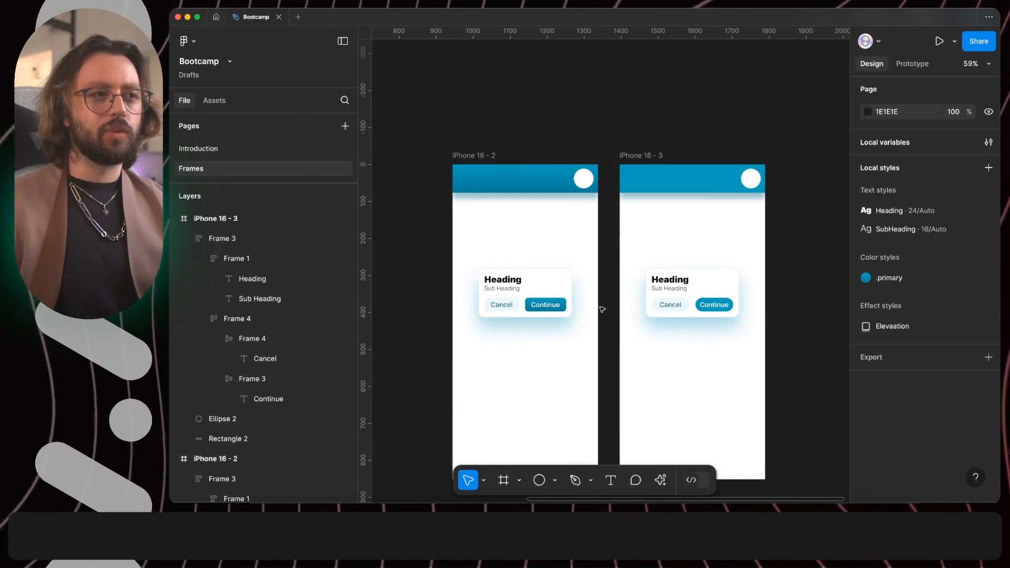
{"action": "left_click", "coordinate": [988, 142]}
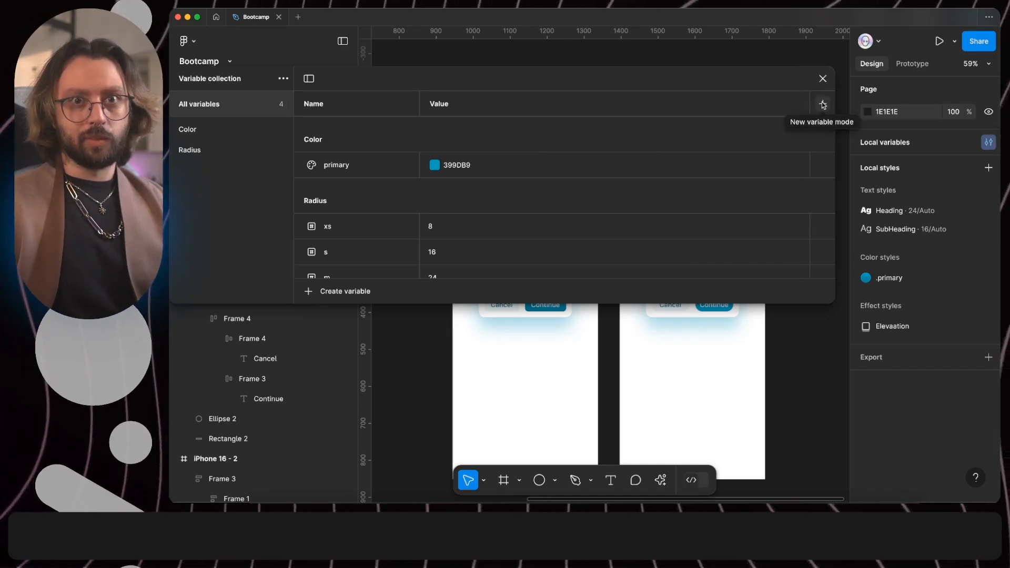
{"action": "left_click", "coordinate": [823, 105]}
{"action": "double_click", "coordinate": [441, 106]}
{"action": "type", "text": "Light"}
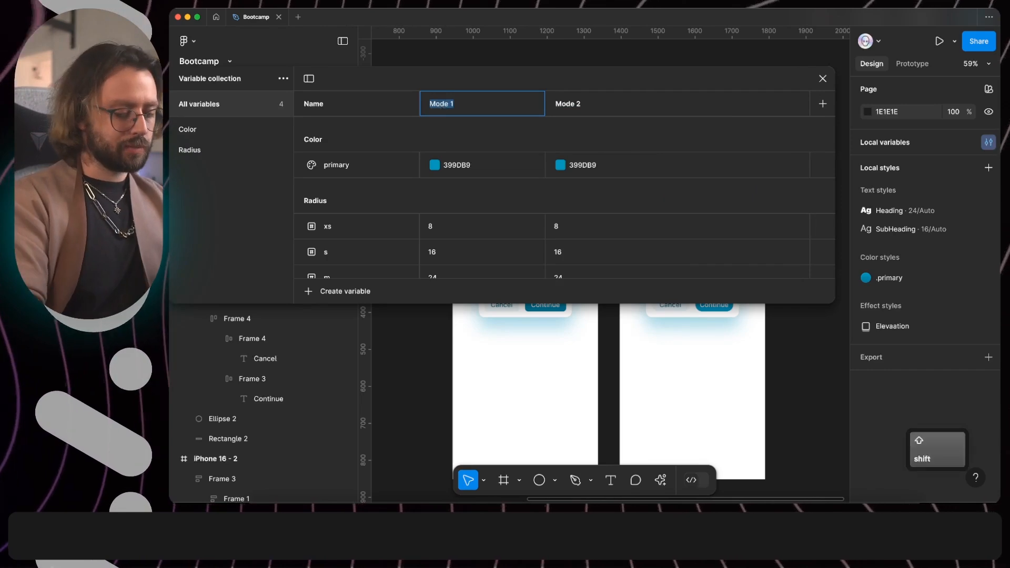
{"action": "key", "text": "Return"}
{"action": "double_click", "coordinate": [568, 106]}
{"action": "type", "text": "Dark"}
{"action": "key", "text": "Return"}
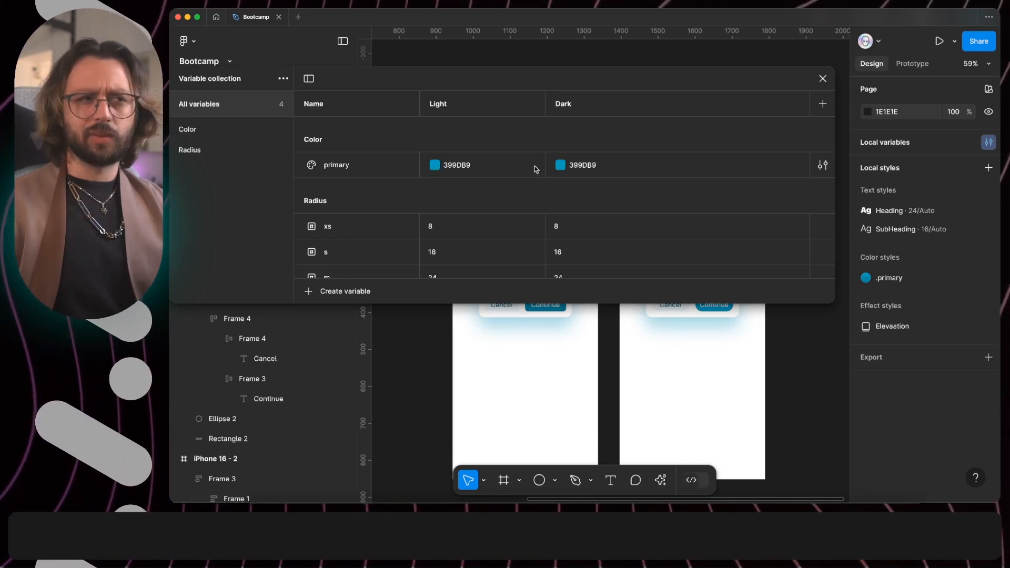
Change the Dark mode value of the primary color variable to the purple 452B9B.
{"action": "left_click", "coordinate": [561, 165]}
{"action": "left_click", "coordinate": [664, 233]}
{"action": "left_click_drag", "start_coordinate": [664, 237], "coordinate": [664, 249]}
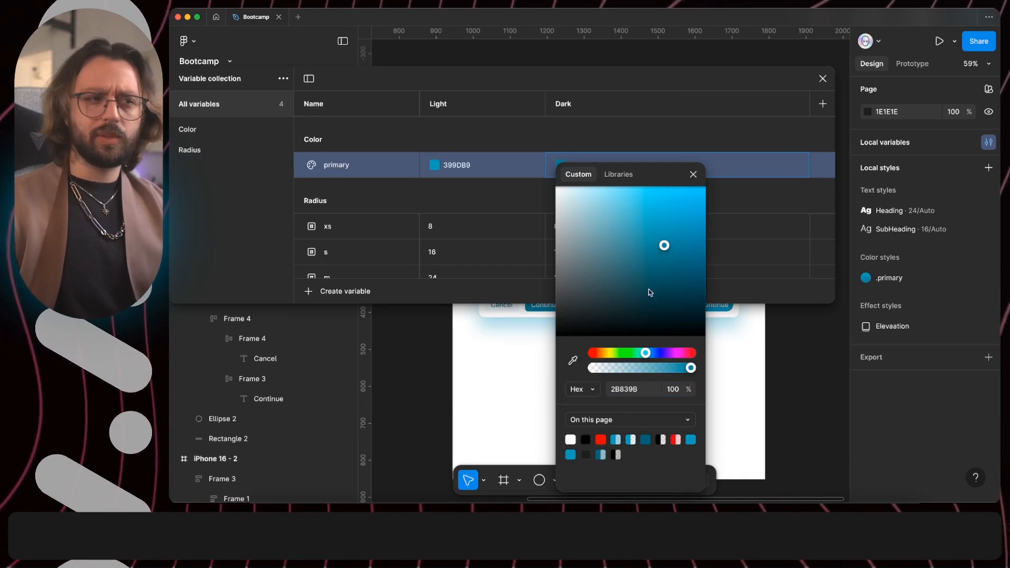
{"action": "left_click_drag", "start_coordinate": [653, 354], "coordinate": [664, 356]}
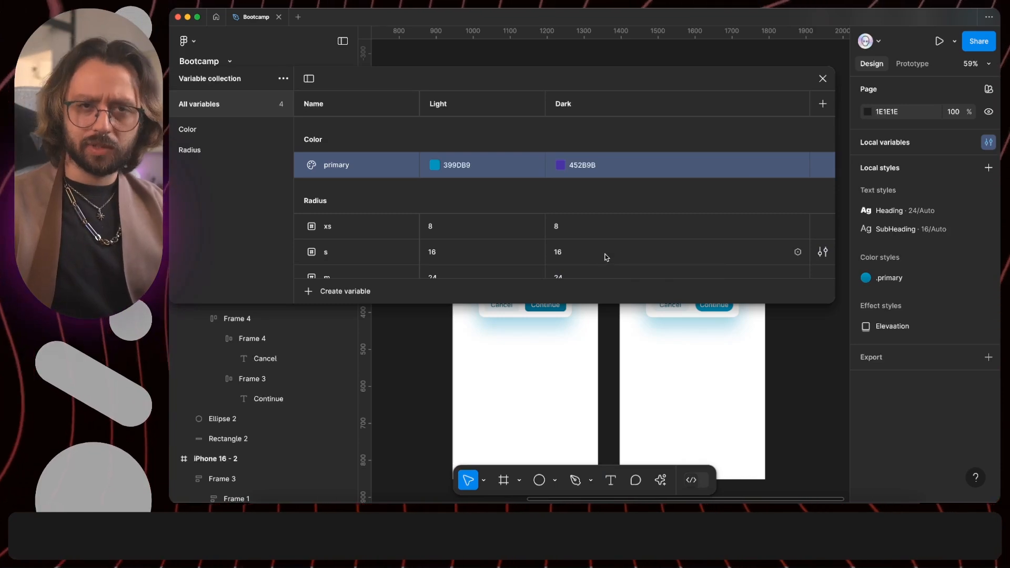
Set the Dark mode radius values to 16 for xs, 24 for s and 32 for m, and close the variables window.
{"action": "double_click", "coordinate": [560, 228]}
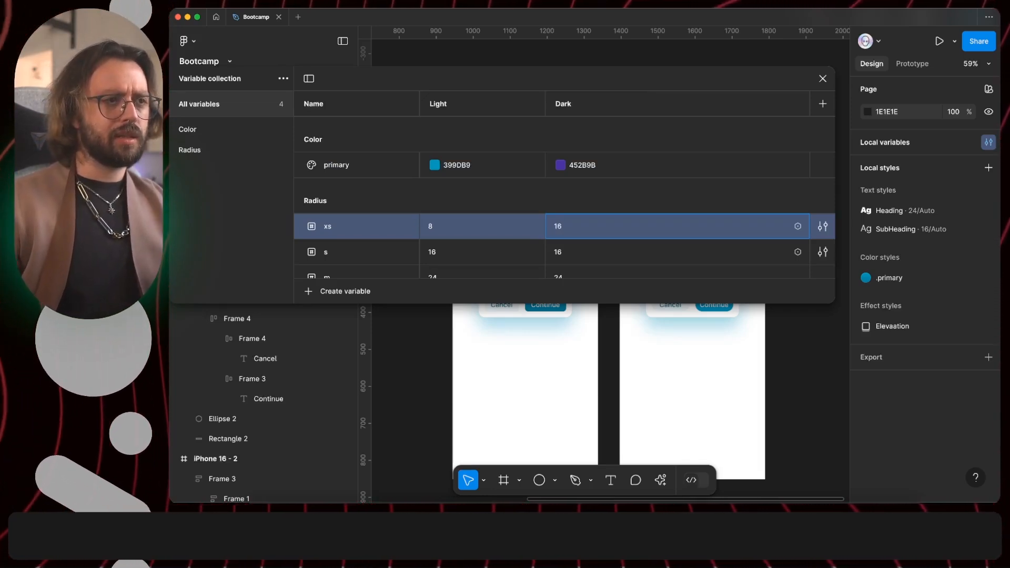
{"action": "double_click", "coordinate": [561, 254]}
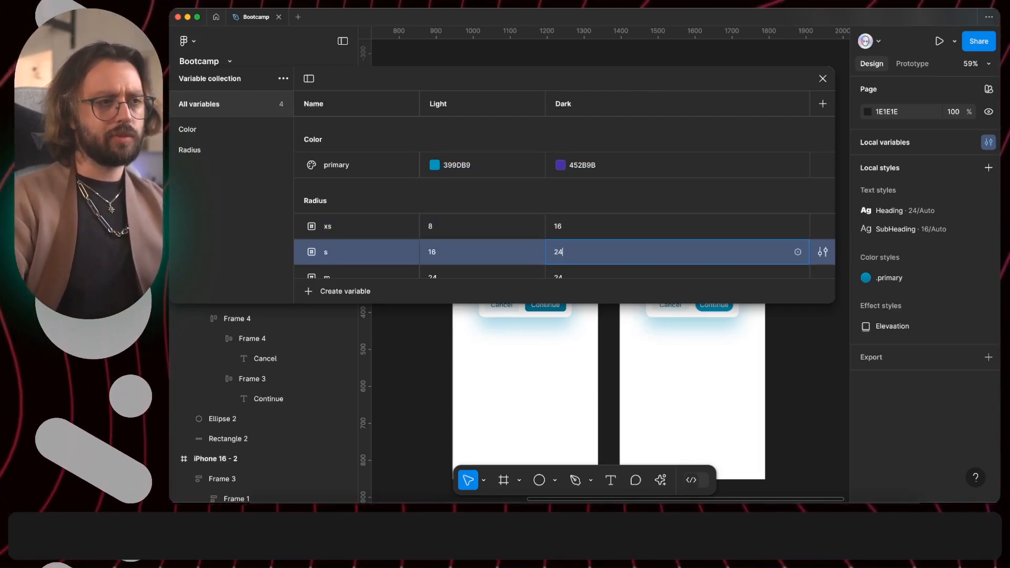
{"action": "double_click", "coordinate": [565, 278]}
{"action": "type", "text": "32"}
{"action": "left_click", "coordinate": [822, 78]}
{"action": "scroll", "coordinate": [721, 254], "scroll_direction": "down", "scroll_amount": 1}
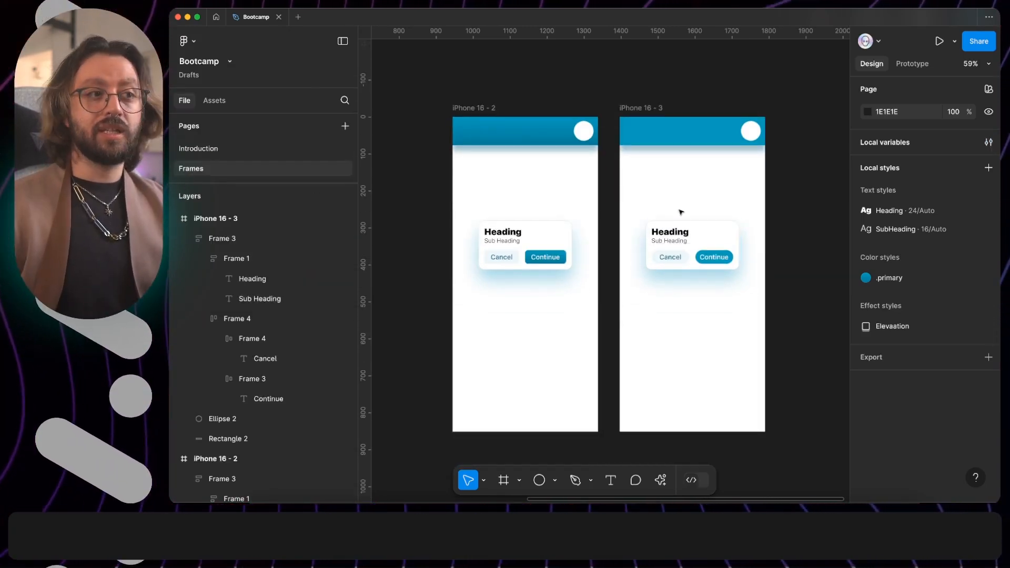
Apply the Dark mode of the variable collection to the iPhone 16 - 3 frame.
{"action": "left_click", "coordinate": [640, 109]}
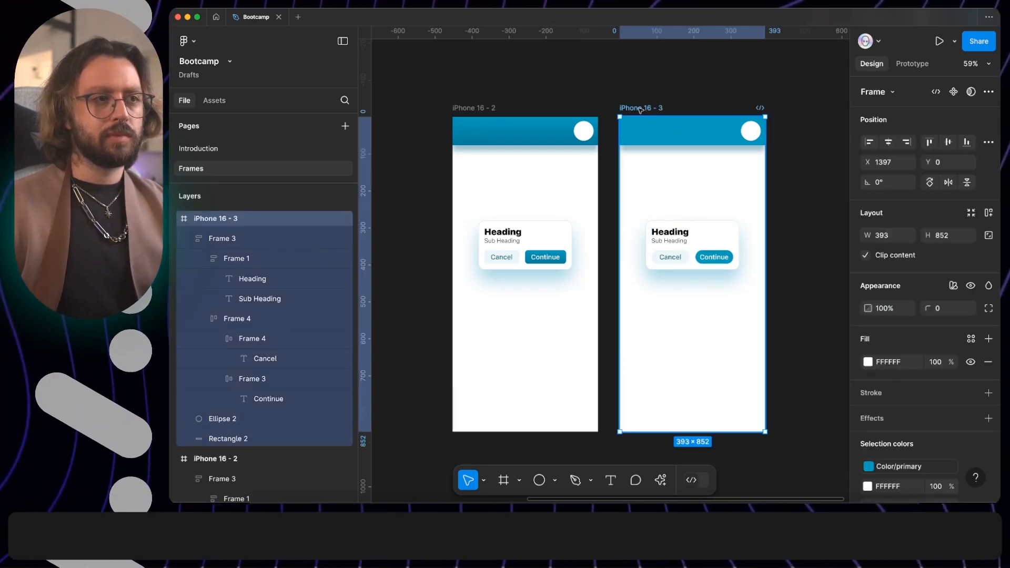
{"action": "left_click", "coordinate": [953, 286]}
{"action": "mouse_move", "coordinate": [932, 324]}
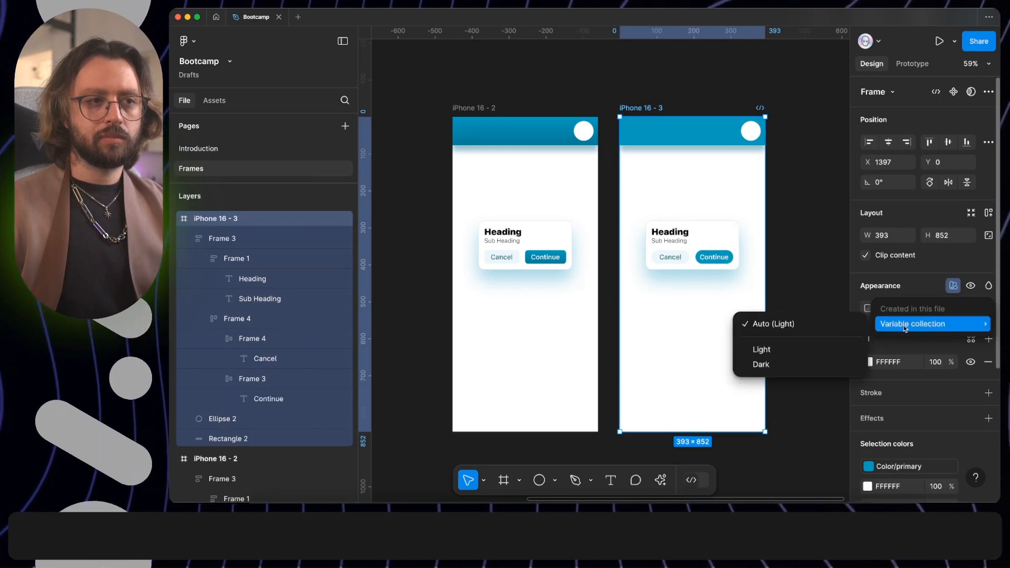
{"action": "left_click", "coordinate": [812, 365]}
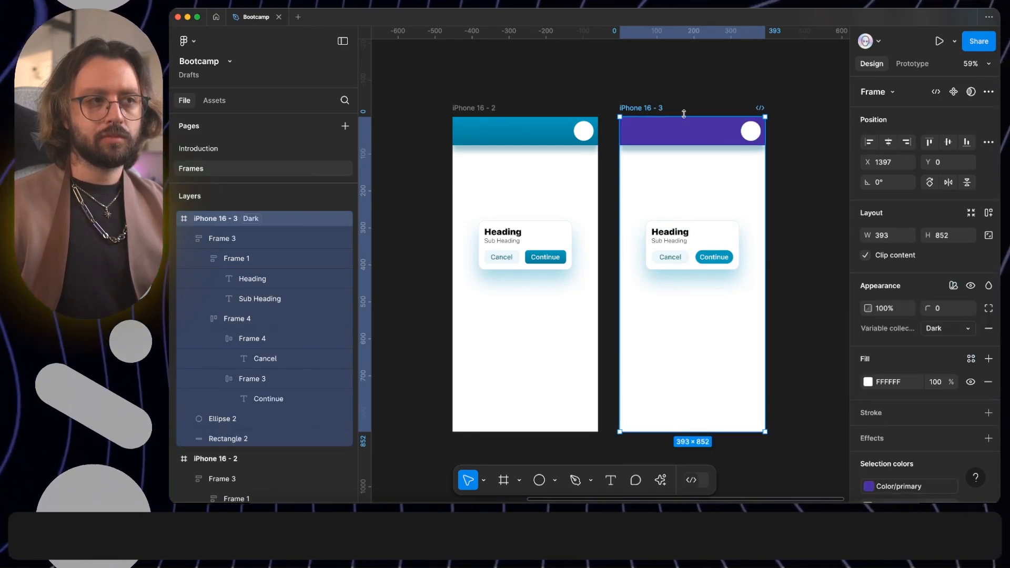
Bind the corner radius of the card frame in iPhone 16 - 3 to the s radius variable.
{"action": "left_click", "coordinate": [728, 246]}
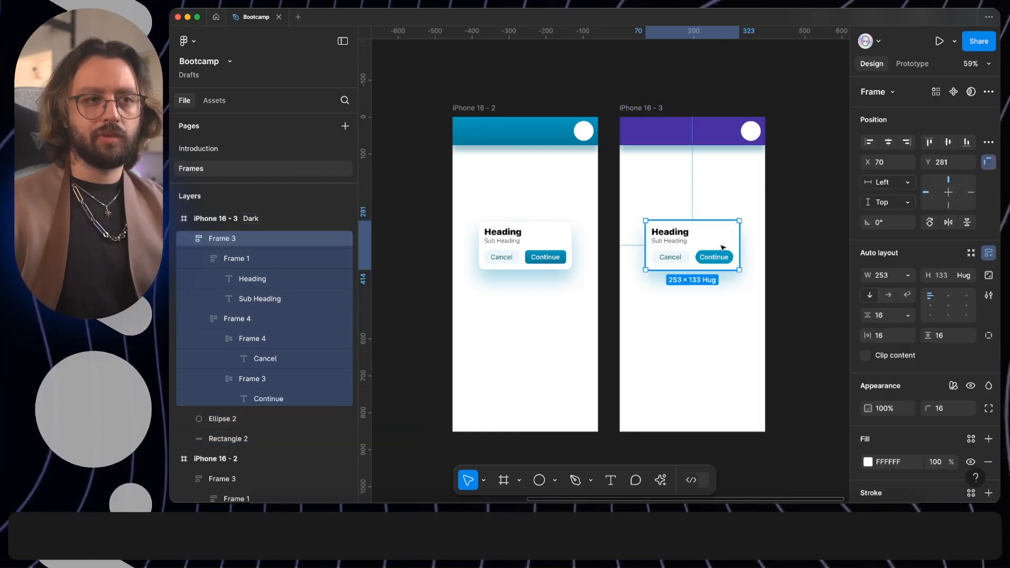
{"action": "left_click", "coordinate": [968, 409]}
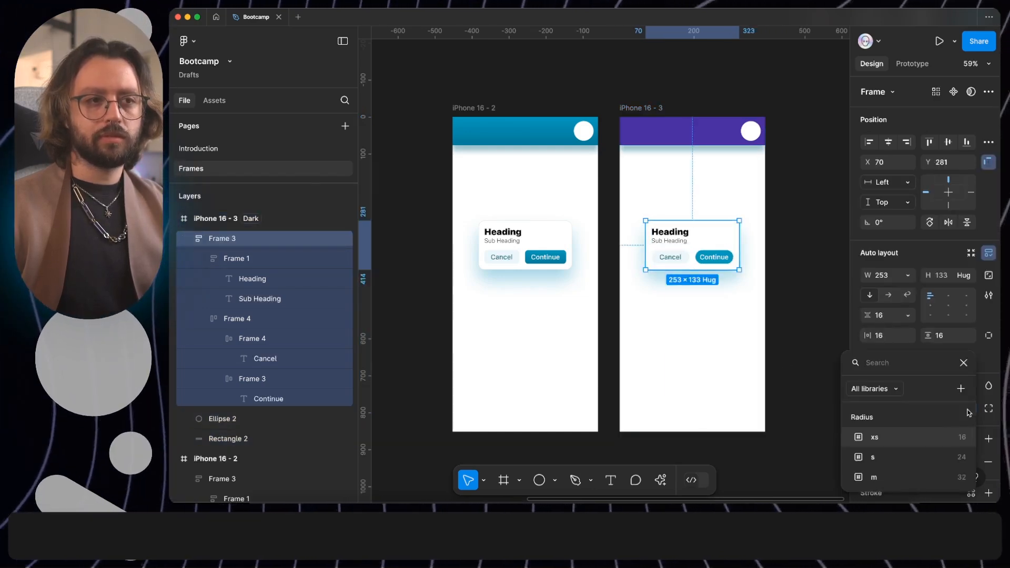
{"action": "left_click", "coordinate": [920, 461]}
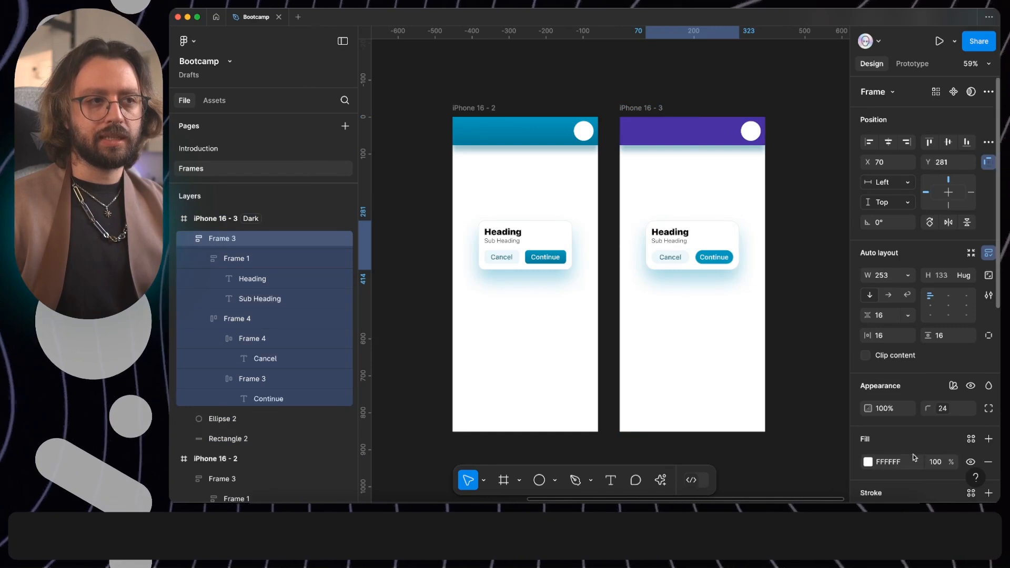
Switch the iPhone 16 - 3 frame's variable mode to Light and inspect the card's rounded corners up close.
{"action": "scroll", "coordinate": [715, 296], "scroll_direction": "up", "scroll_amount": 5}
{"action": "left_click", "coordinate": [507, 119]}
{"action": "left_click", "coordinate": [947, 329]}
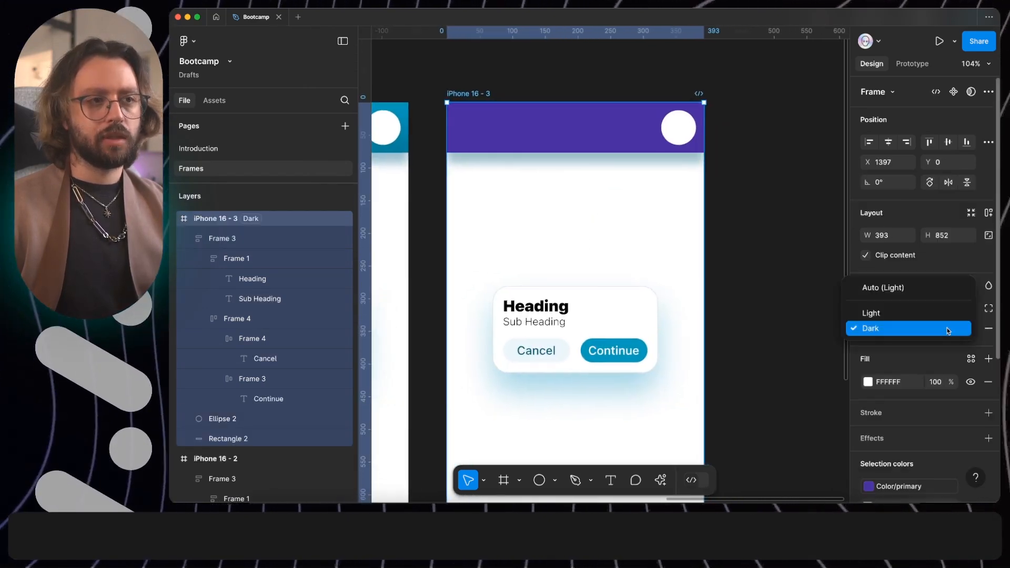
{"action": "left_click", "coordinate": [944, 317]}
{"action": "left_click", "coordinate": [645, 392]}
{"action": "scroll", "coordinate": [677, 375], "scroll_direction": "up", "scroll_amount": 3}
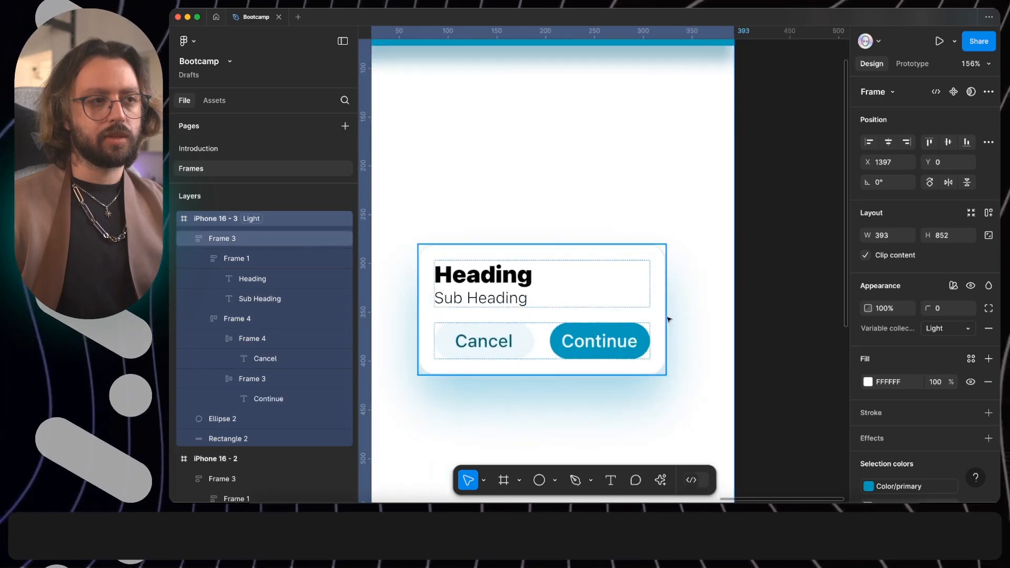
{"action": "scroll", "coordinate": [667, 317], "scroll_direction": "up", "scroll_amount": 4}
{"action": "scroll", "coordinate": [607, 316], "scroll_direction": "down", "scroll_amount": 5}
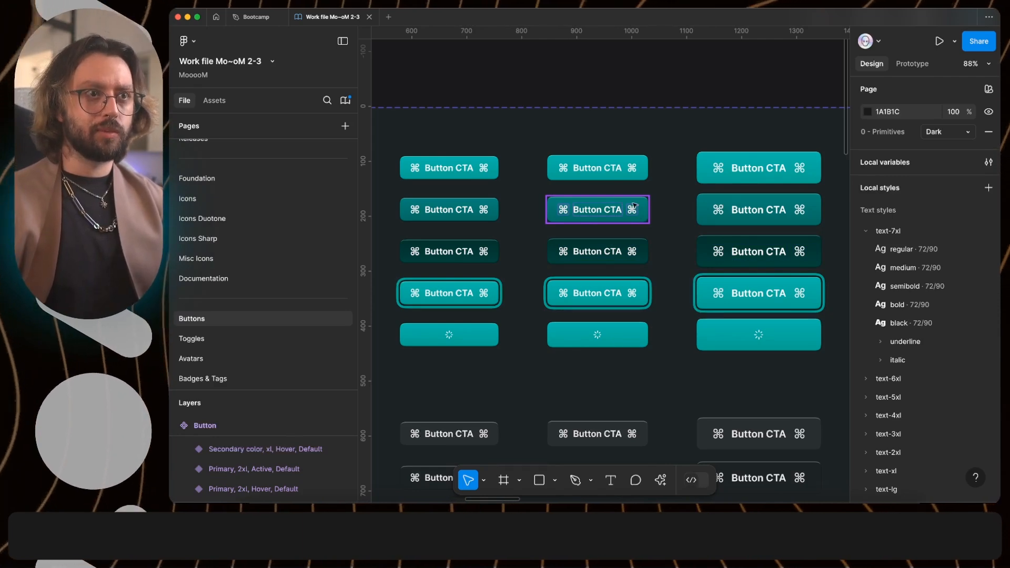
In the Work file Mo~oM 2-3 file, switch the Buttons page's 2 - Accent variable mode to Violet, followed by Communication.
{"action": "left_click", "coordinate": [989, 90]}
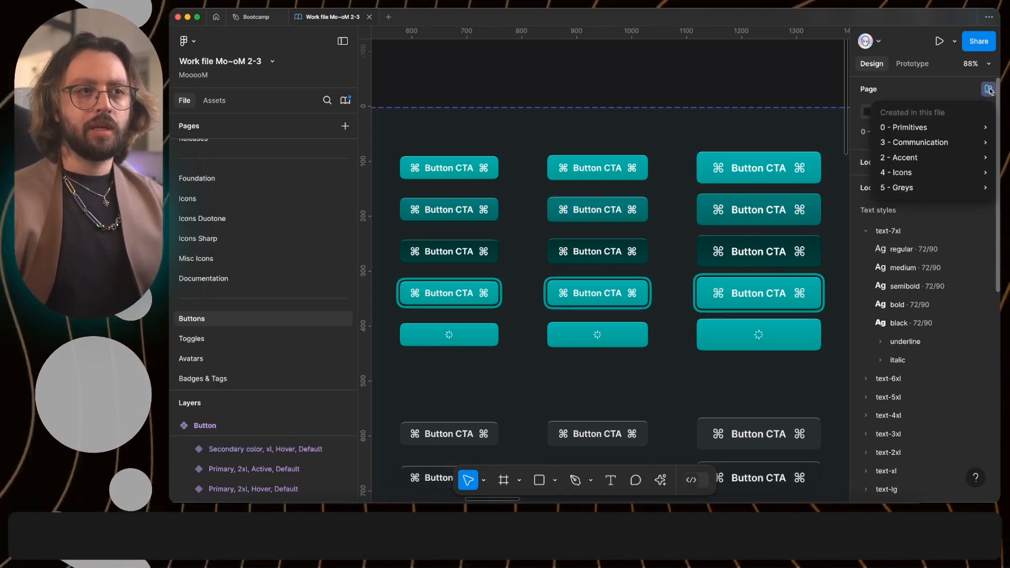
{"action": "mouse_move", "coordinate": [931, 160]}
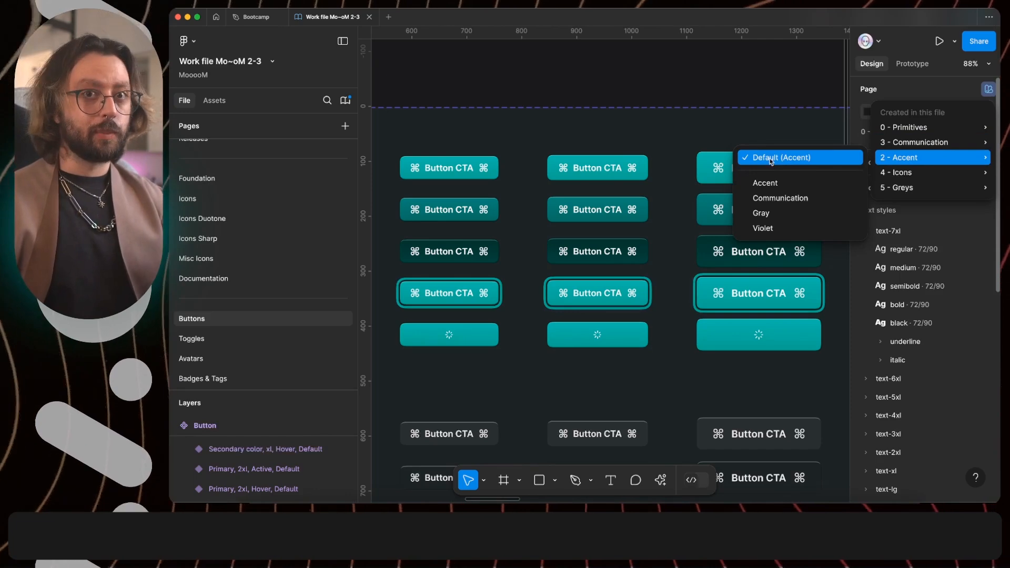
{"action": "left_click", "coordinate": [770, 227]}
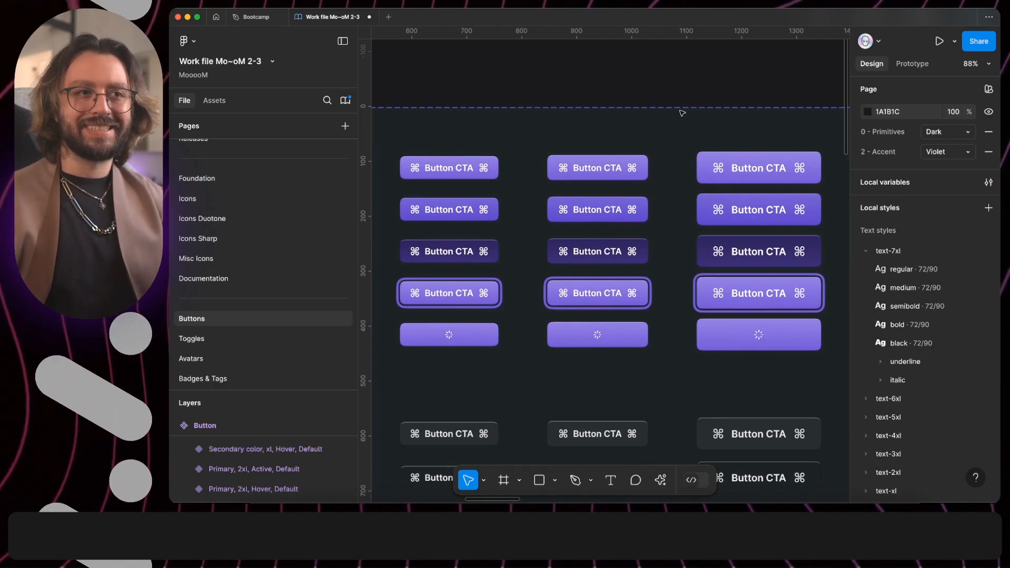
{"action": "left_click", "coordinate": [944, 151]}
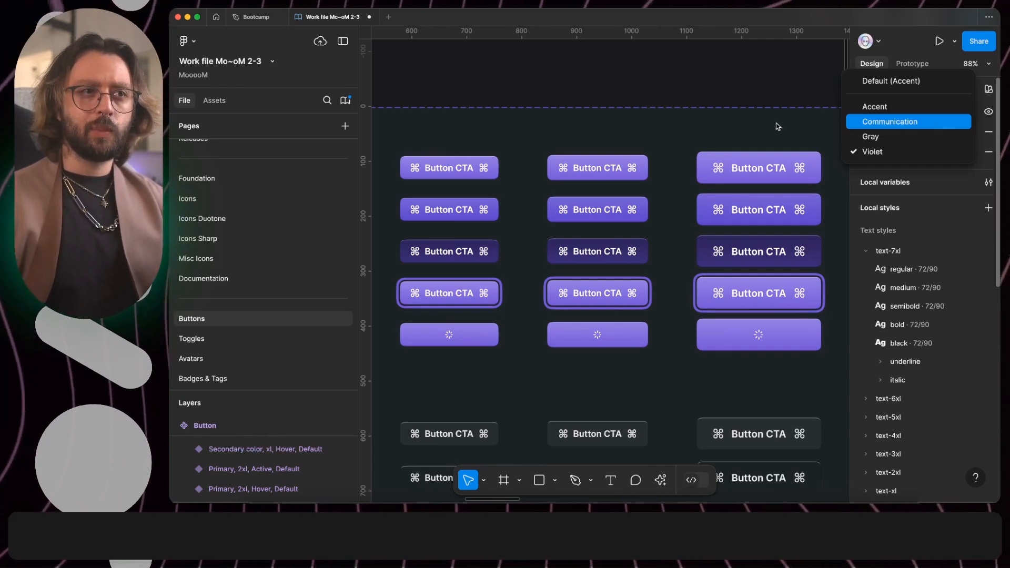
{"action": "key", "text": "Return"}
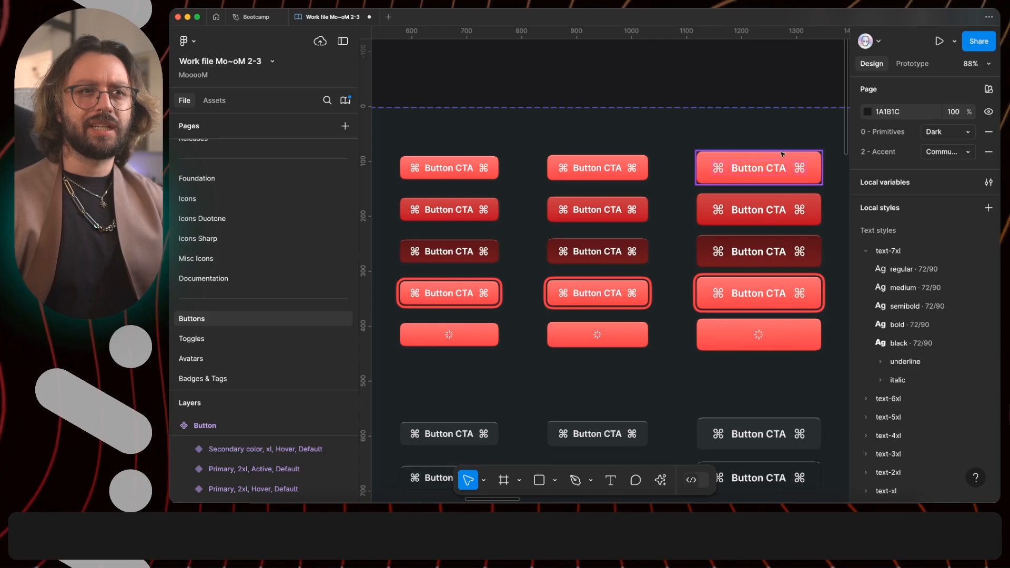
Apply the Warning mode of the 3 - Communication variable collection to the Buttons page.
{"action": "left_click", "coordinate": [988, 89]}
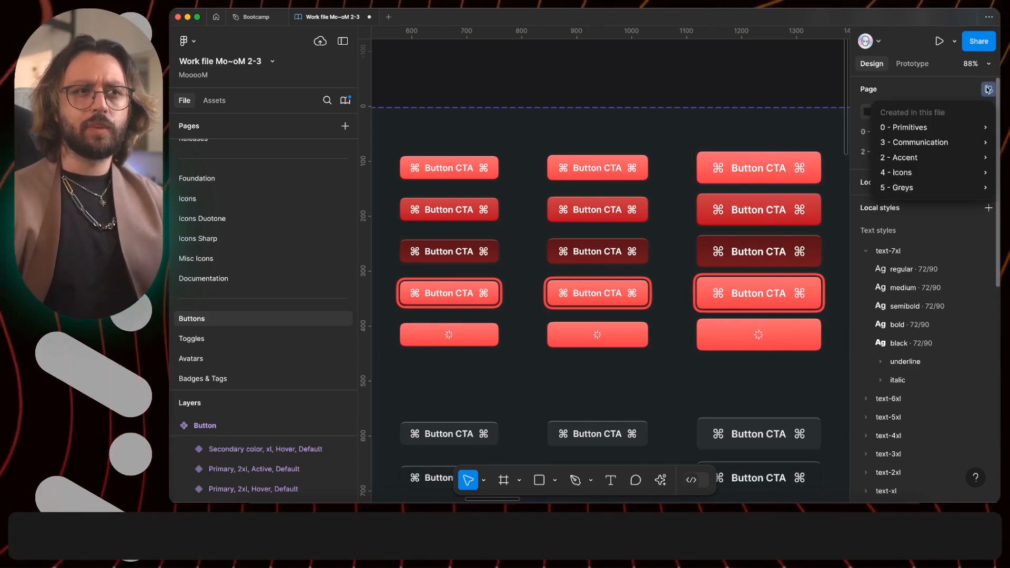
{"action": "mouse_move", "coordinate": [926, 147]}
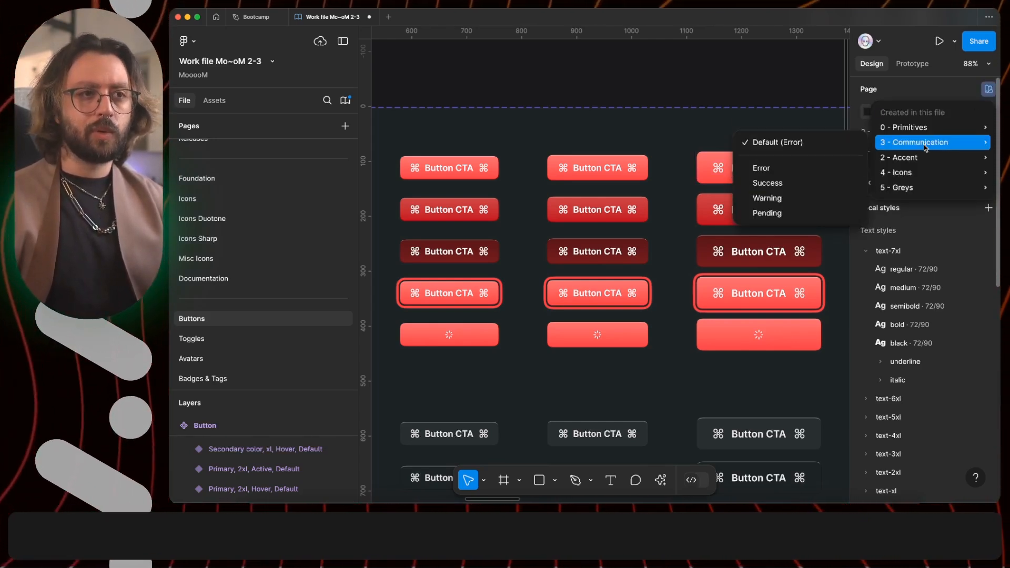
{"action": "left_click", "coordinate": [783, 202]}
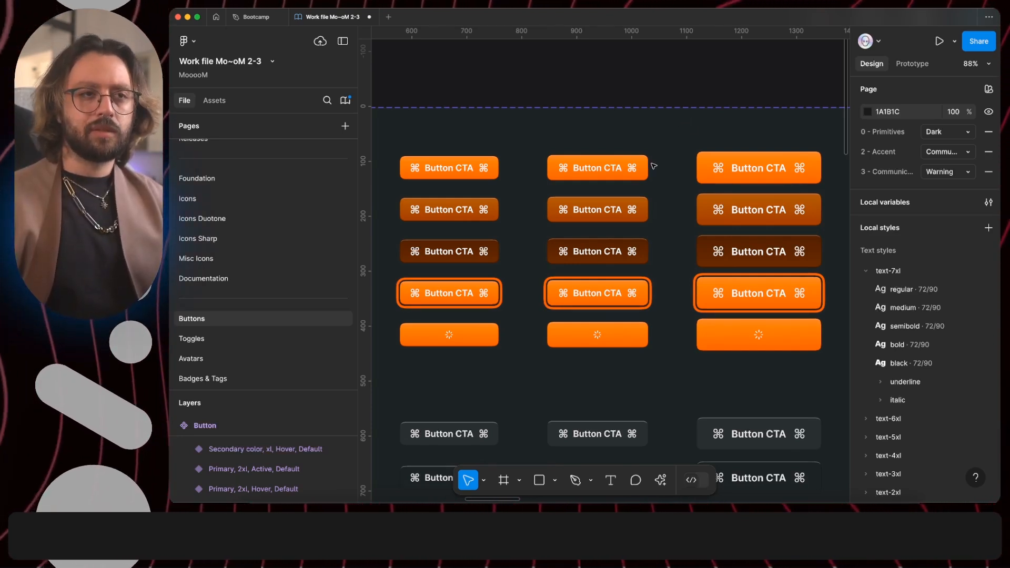
Switch the Buttons page's 0 - Primitives mode to Light and its 3 - Communication mode to Pending, followed by Success.
{"action": "left_click", "coordinate": [939, 136]}
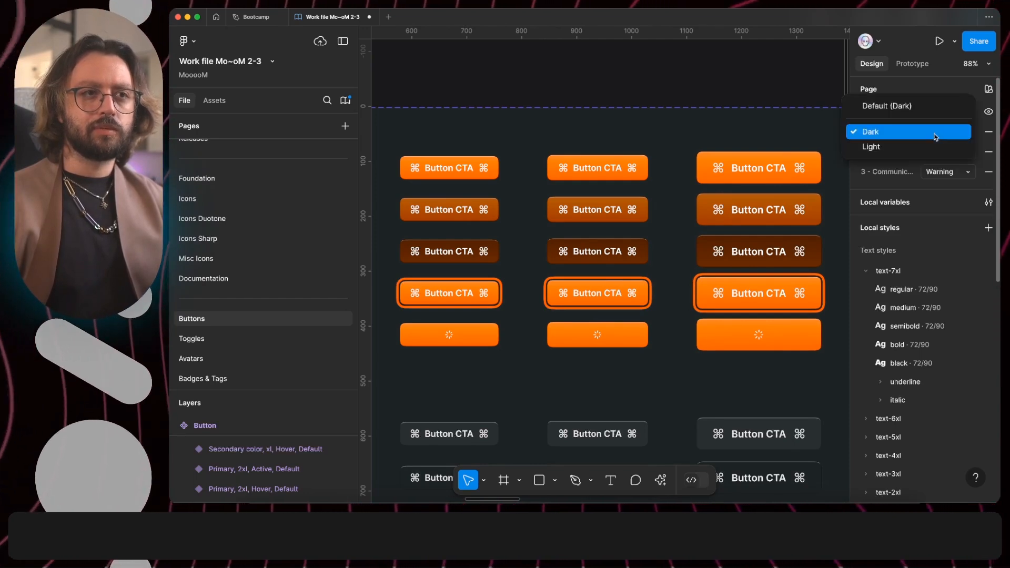
{"action": "left_click", "coordinate": [909, 148]}
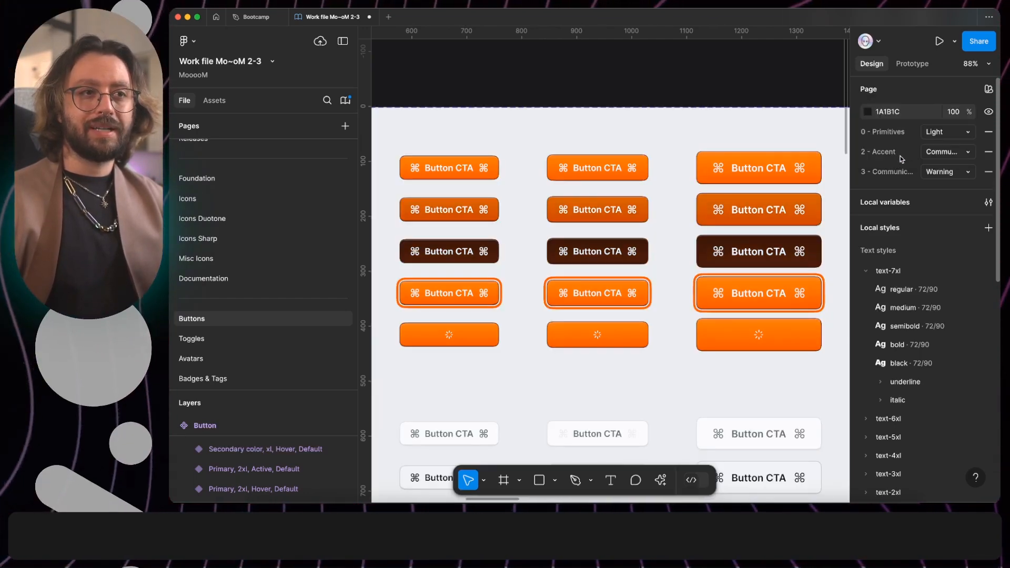
{"action": "left_click", "coordinate": [942, 173]}
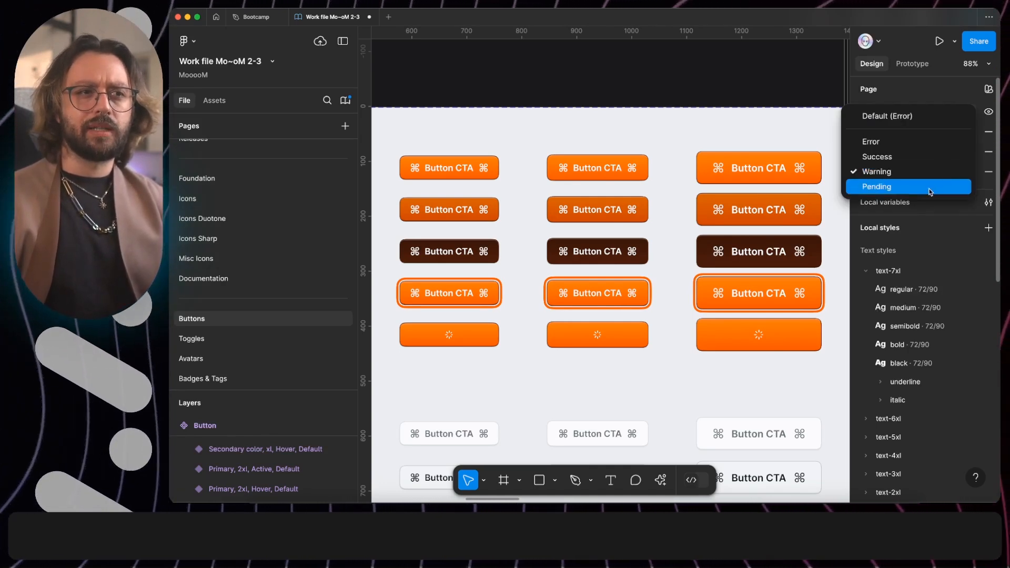
{"action": "left_click", "coordinate": [934, 186]}
{"action": "left_click", "coordinate": [938, 171]}
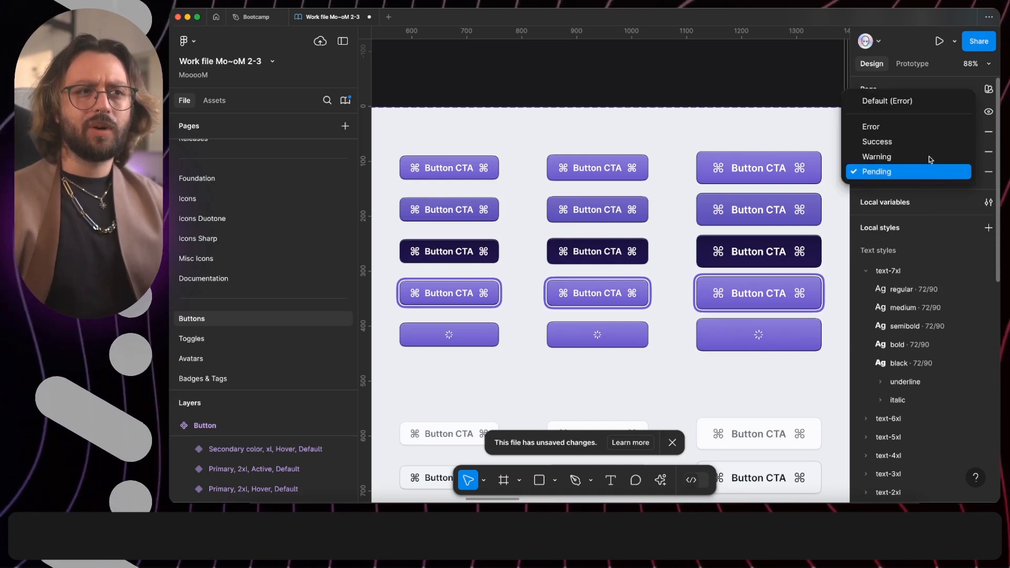
{"action": "left_click", "coordinate": [923, 142]}
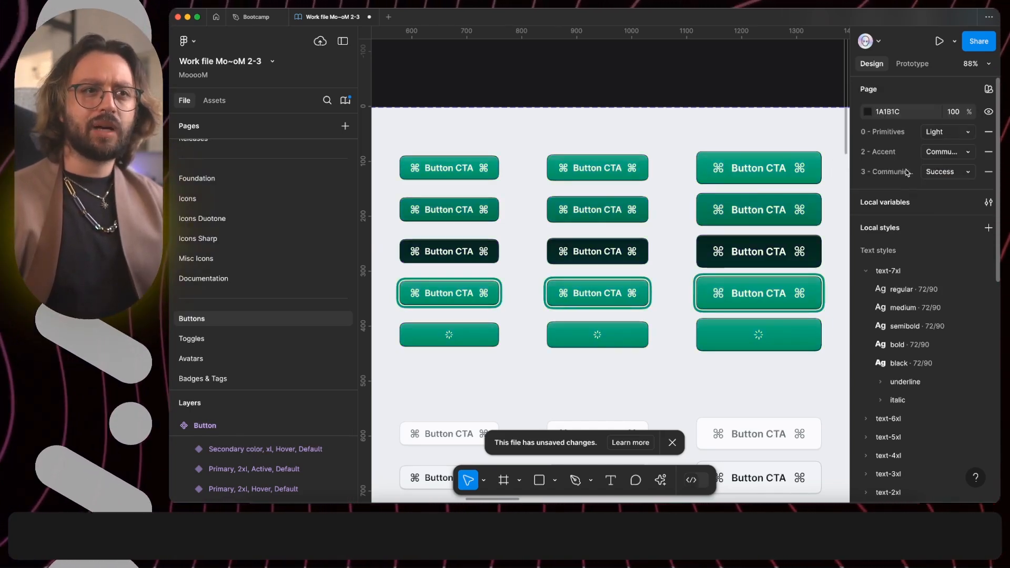
Remove the Buttons page's 3 - Communication and 2 - Accent mode overrides and set 0 - Primitives to Default (Dark).
{"action": "left_click", "coordinate": [988, 152]}
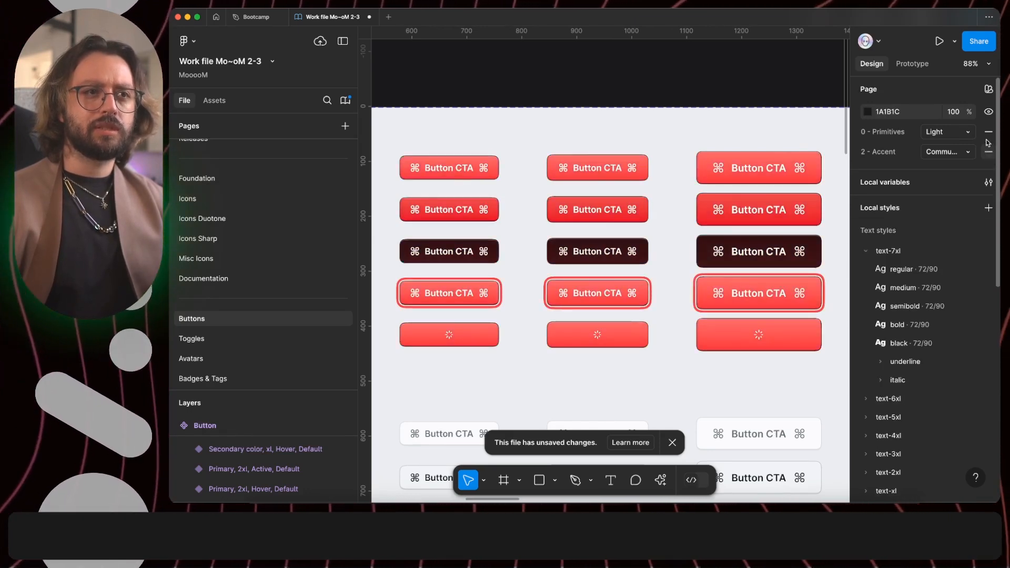
{"action": "left_click", "coordinate": [987, 152]}
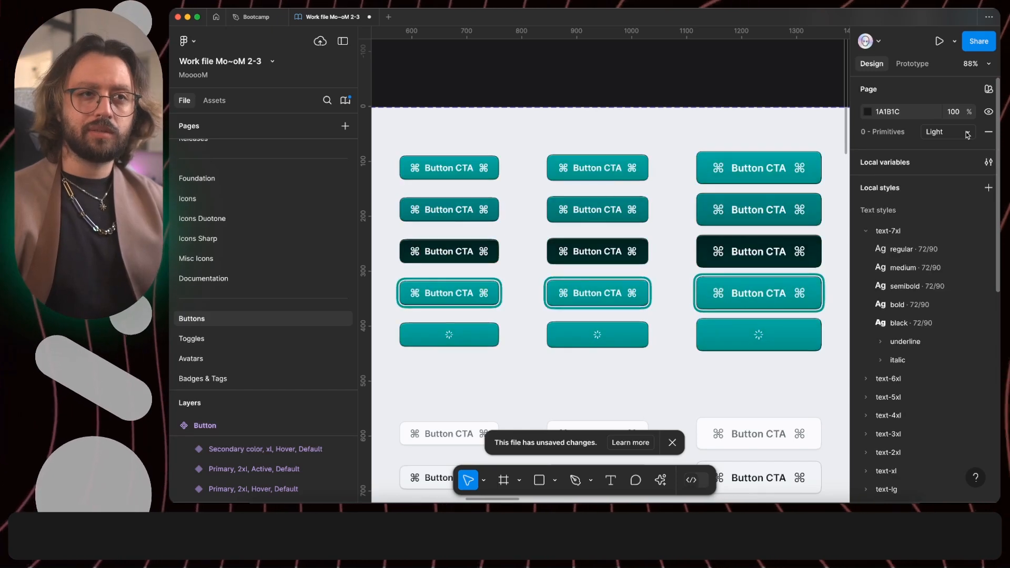
{"action": "left_click", "coordinate": [966, 133]}
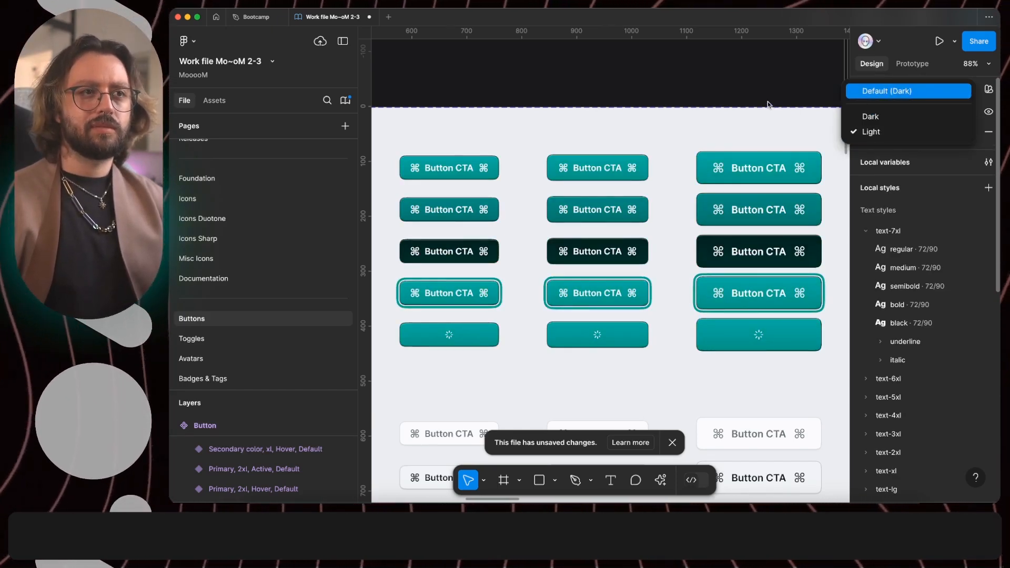
{"action": "key", "text": "Return"}
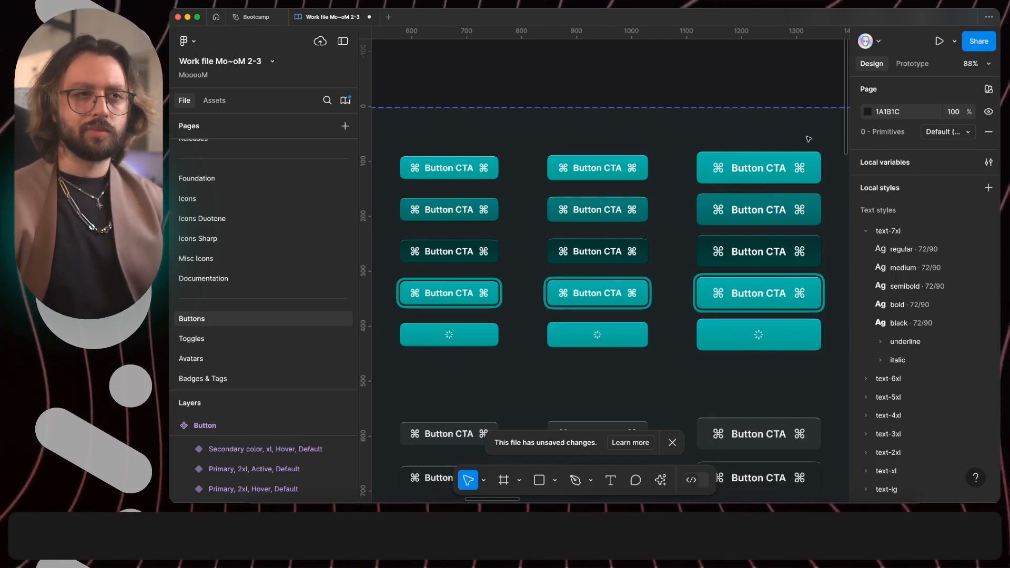
Examine all modes of the 2 - Accent collection in the widened local variables window and switch to the 0 - Primitives collection.
{"action": "left_click", "coordinate": [988, 163]}
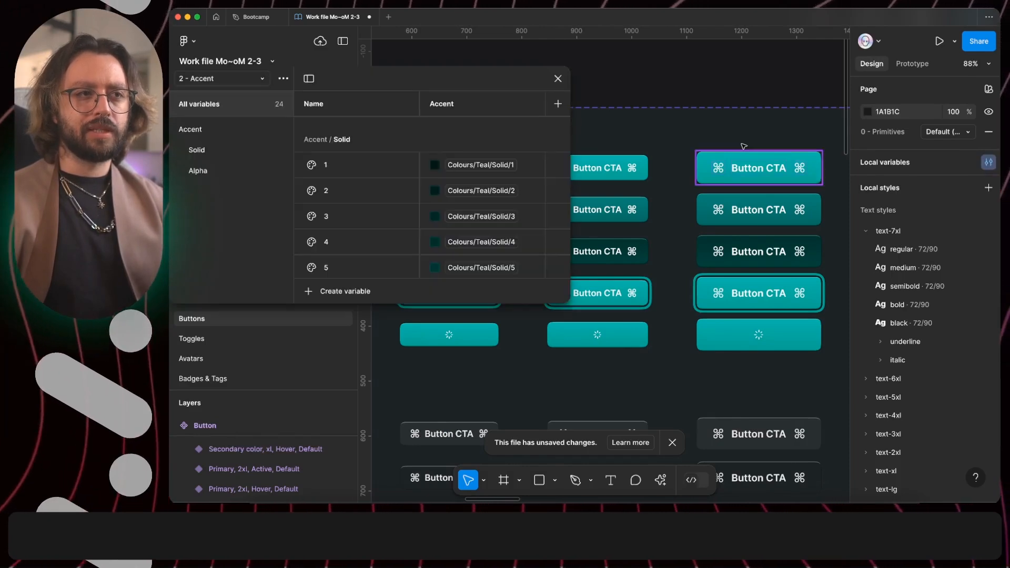
{"action": "left_click_drag", "start_coordinate": [569, 133], "coordinate": [973, 143]}
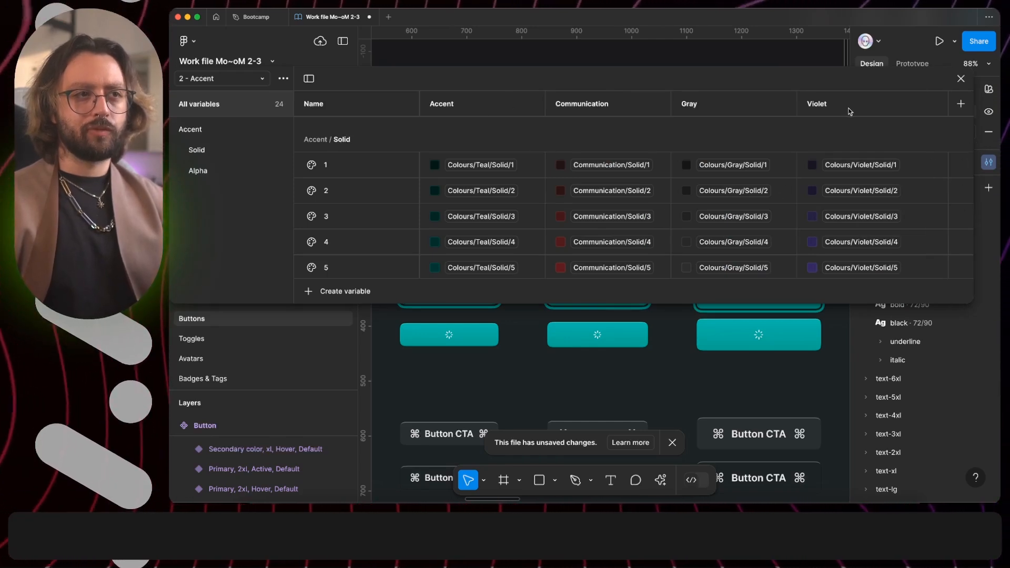
{"action": "left_click", "coordinate": [238, 82]}
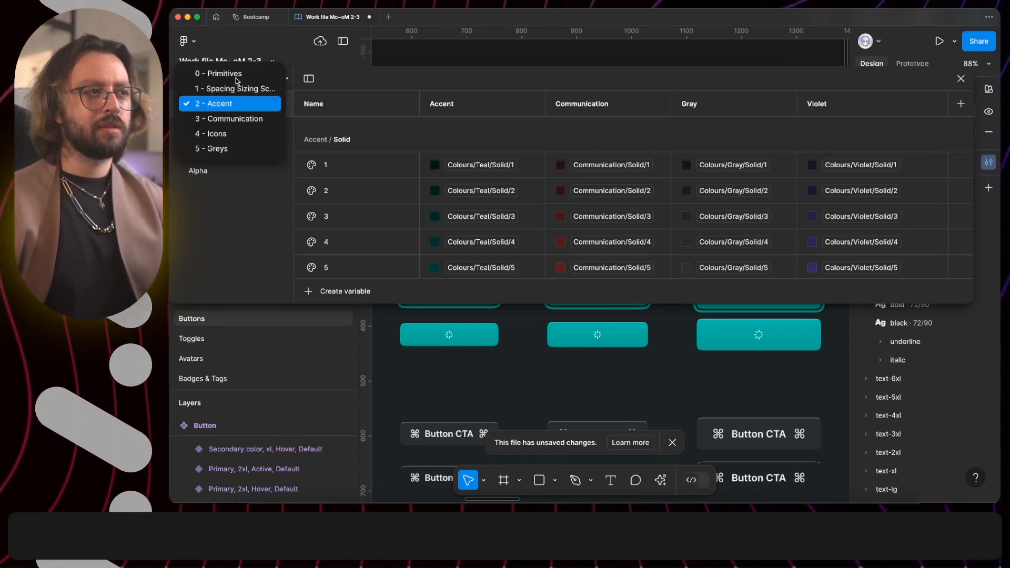
{"action": "left_click", "coordinate": [234, 74]}
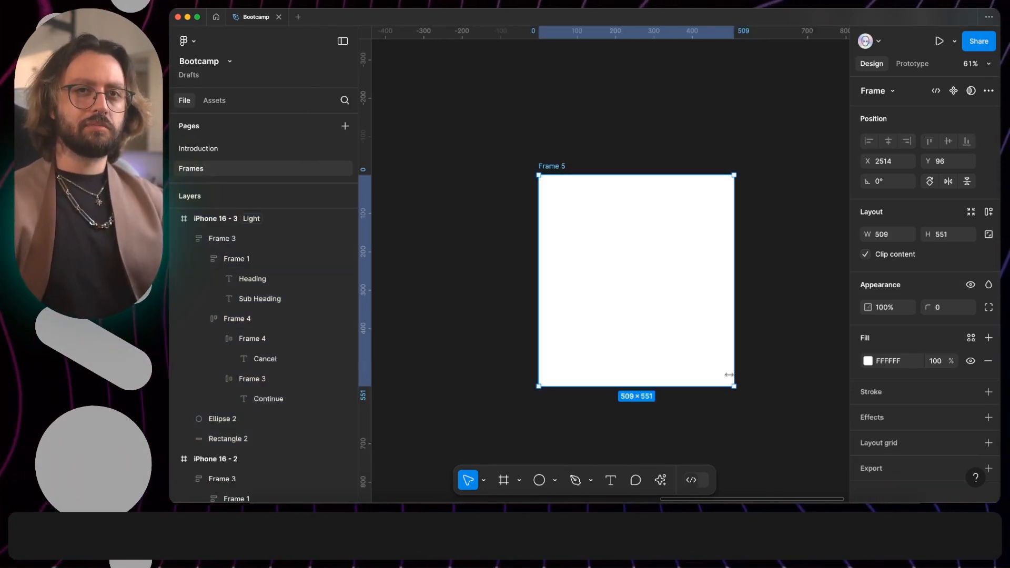
In the Bootcamp file, draw a frame about 348 × 289 inside Frame 5 and apply the Elevaation effect style to it.
{"action": "key", "text": "f"}
{"action": "left_click_drag", "start_coordinate": [569, 213], "coordinate": [703, 323]}
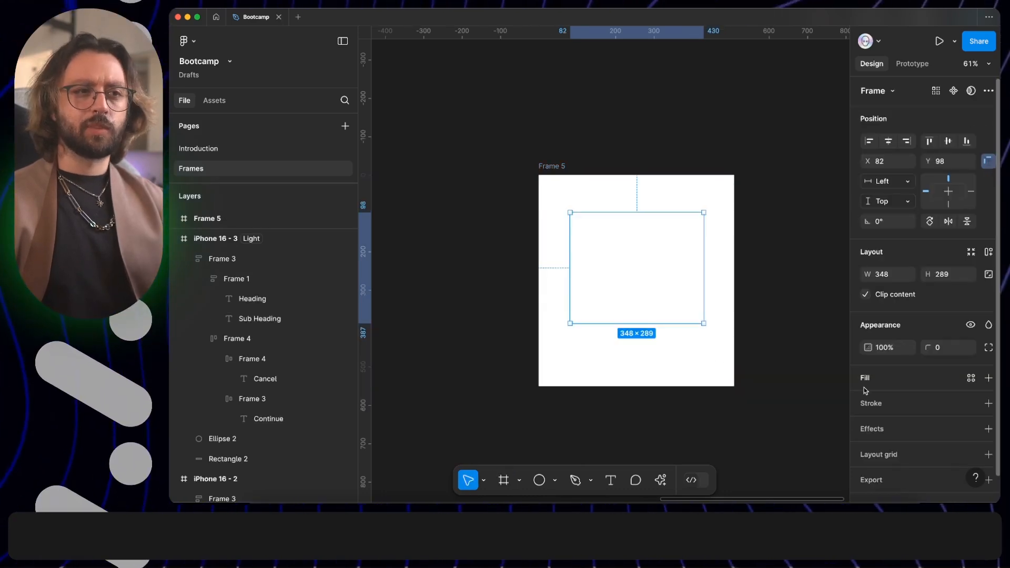
{"action": "left_click", "coordinate": [970, 429]}
{"action": "left_click", "coordinate": [787, 482]}
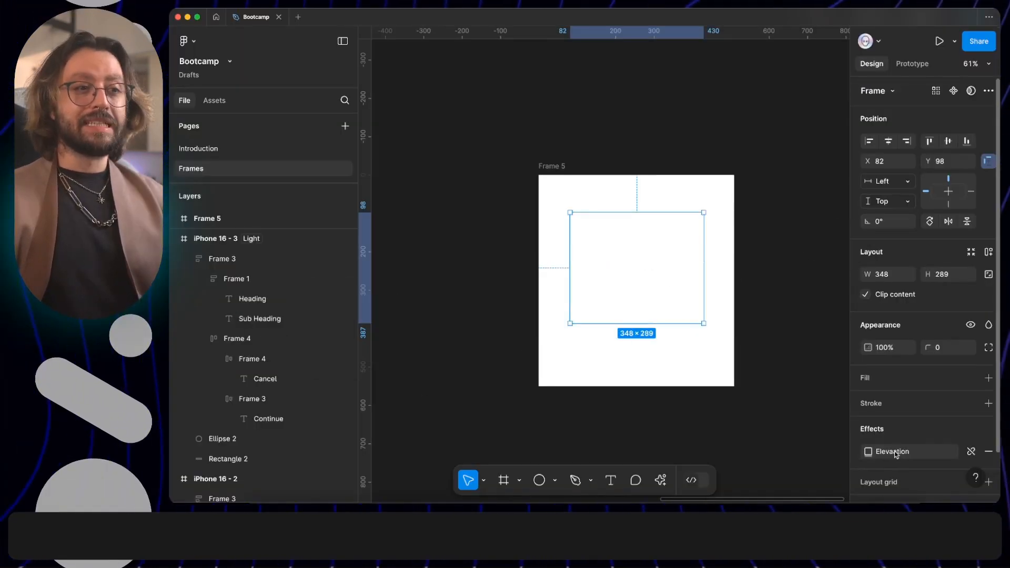
Add a white FFFFFF fill to the inner frame and bind its corner radius to the m radius variable.
{"action": "left_click", "coordinate": [890, 380]}
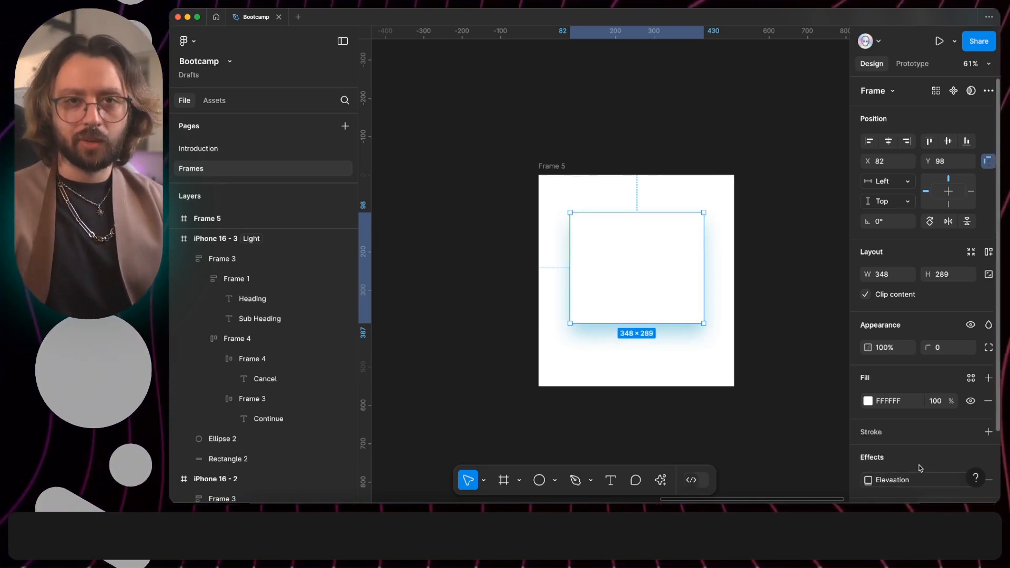
{"action": "left_click", "coordinate": [966, 348]}
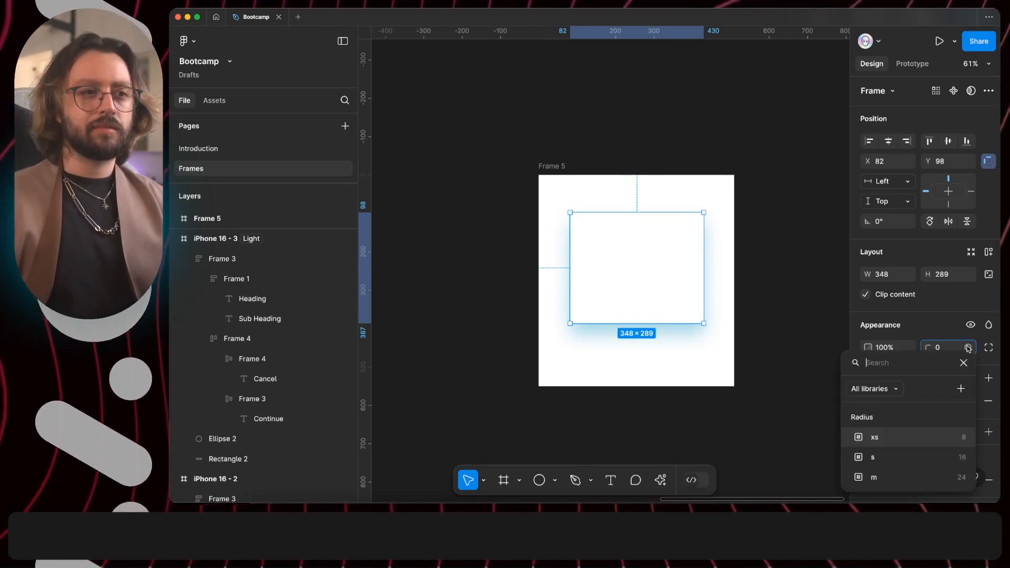
{"action": "left_click", "coordinate": [901, 478]}
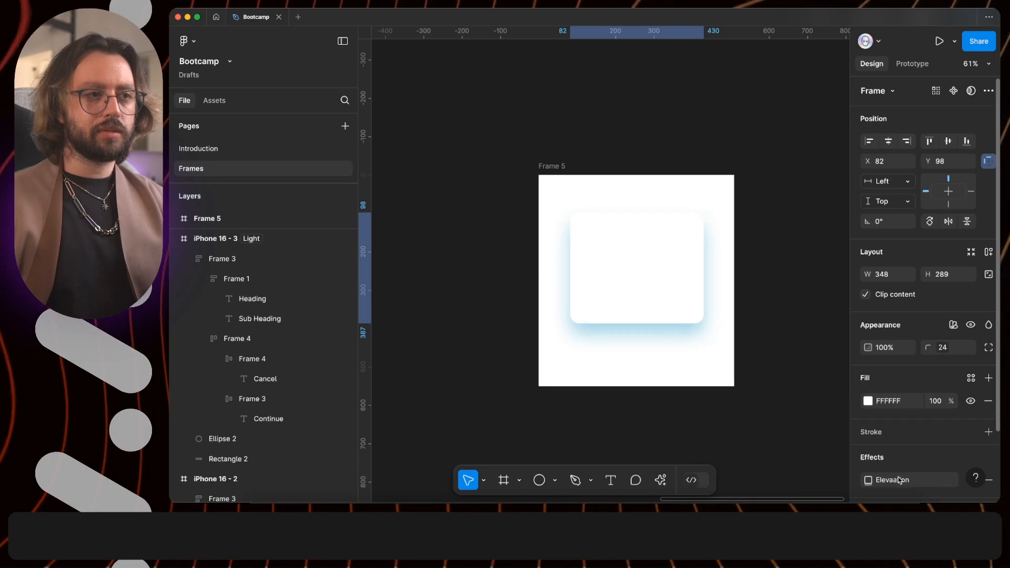
Give the inner frame an inside stroke with the primary color variable and a weight of 2.
{"action": "left_click", "coordinate": [971, 432]}
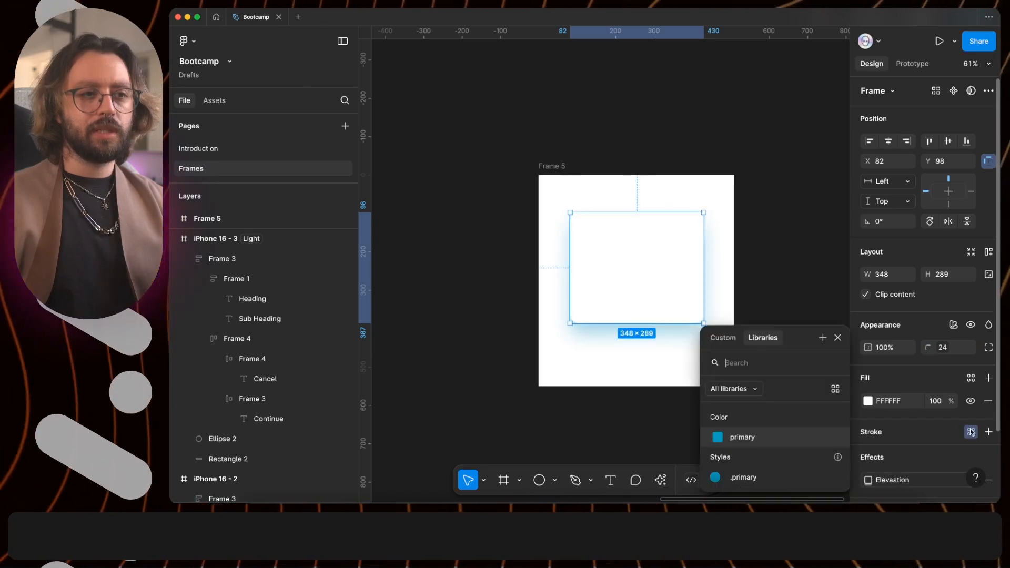
{"action": "left_click", "coordinate": [748, 445]}
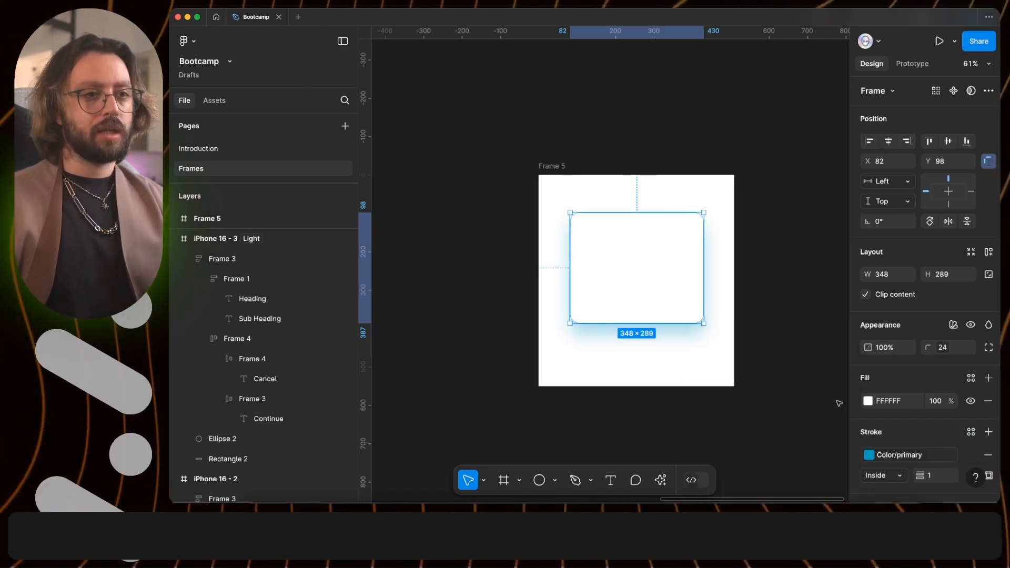
{"action": "scroll", "coordinate": [931, 463], "scroll_direction": "down", "scroll_amount": 1}
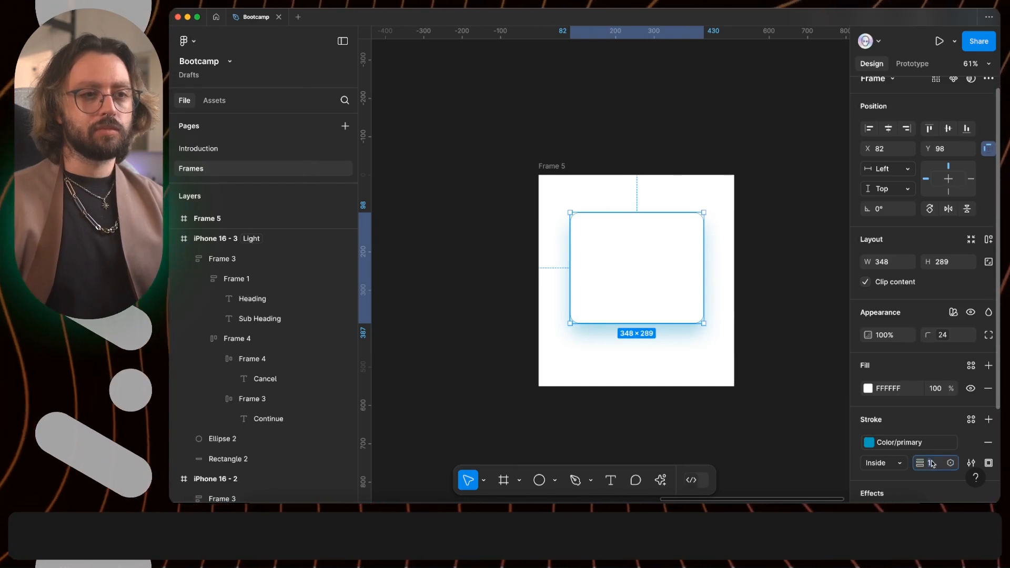
{"action": "left_click", "coordinate": [796, 314]}
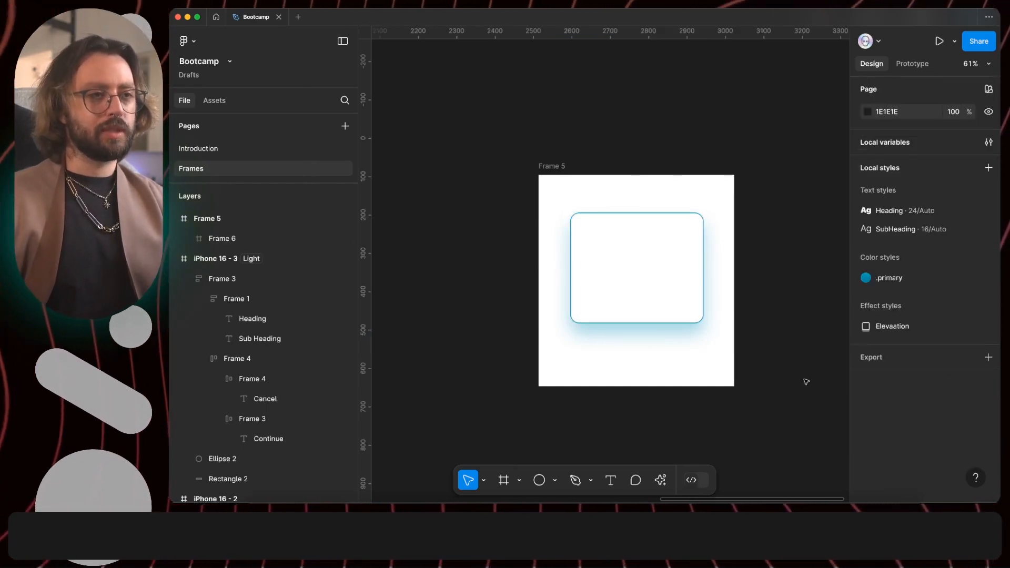
Add the text "Hello" inside the rounded card frame in Frame 5.
{"action": "scroll", "coordinate": [683, 269], "scroll_direction": "up", "scroll_amount": 3}
{"action": "left_click", "coordinate": [568, 235]}
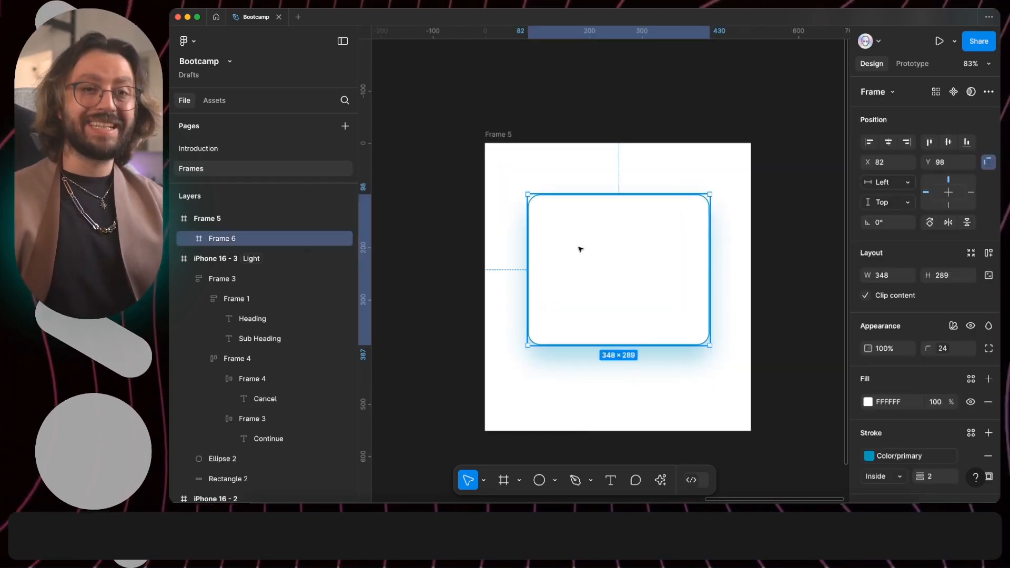
{"action": "key", "text": "t"}
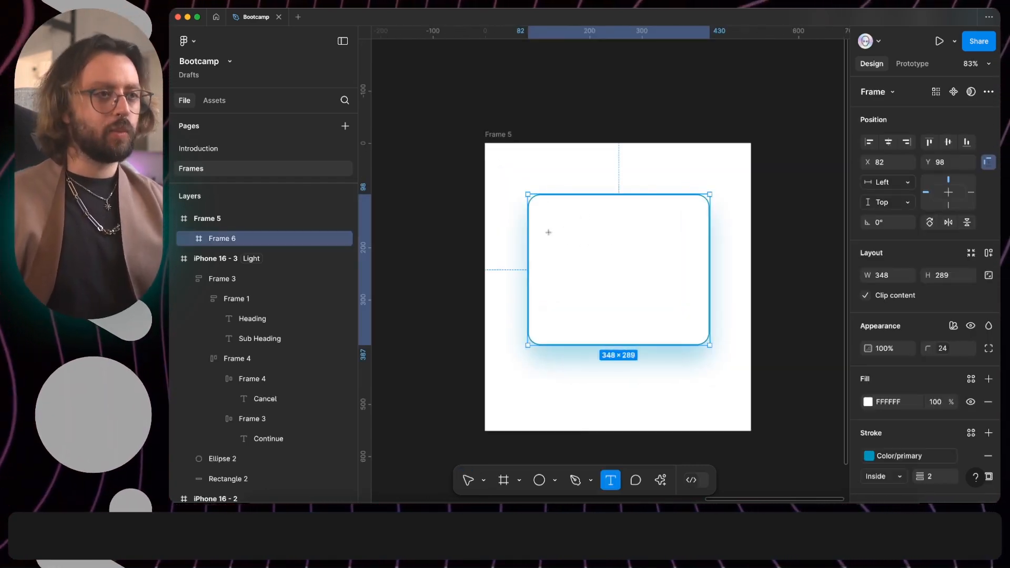
{"action": "left_click", "coordinate": [550, 232]}
{"action": "type", "text": "Hello"}
{"action": "key", "text": "Escape"}
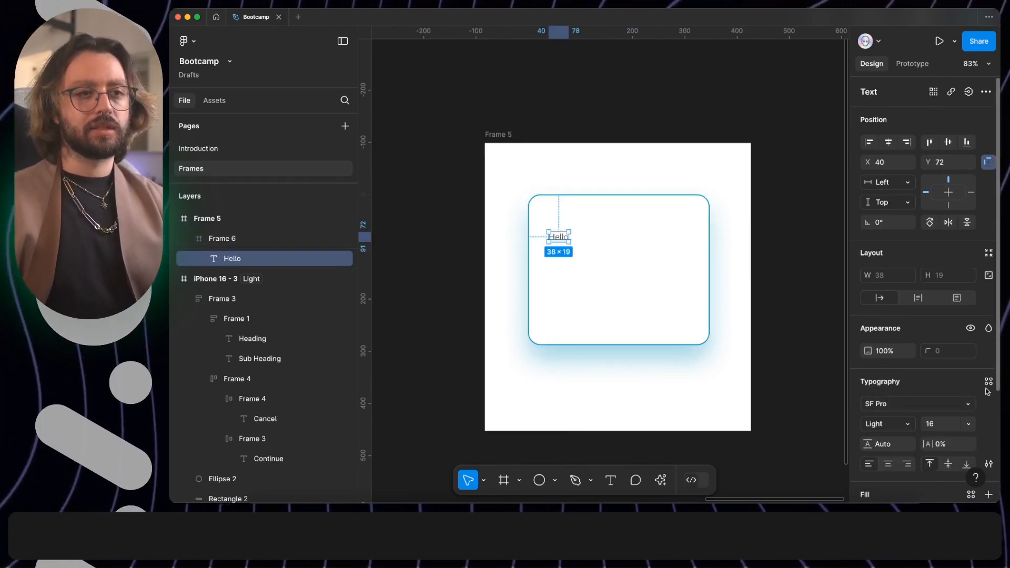
Apply the Heading text style to the Hello text and move it to about X 30, Y 31 in the card.
{"action": "left_click", "coordinate": [988, 381]}
{"action": "left_click", "coordinate": [772, 433]}
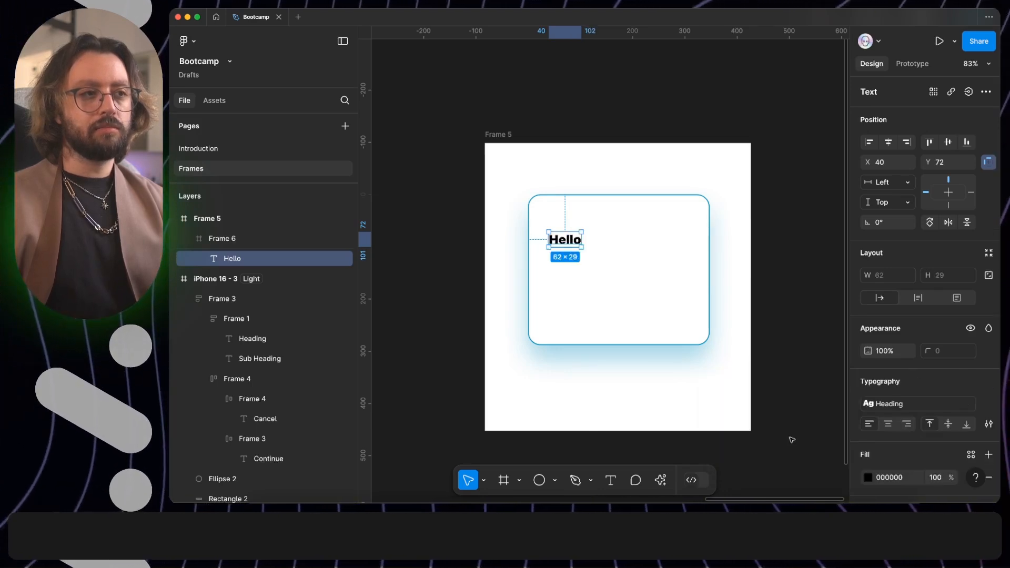
{"action": "left_click_drag", "start_coordinate": [564, 243], "coordinate": [561, 223]}
Duplicate the Hello heading directly below itself and apply the SubHeading text style to the copy.
{"action": "key", "text": "alt"}
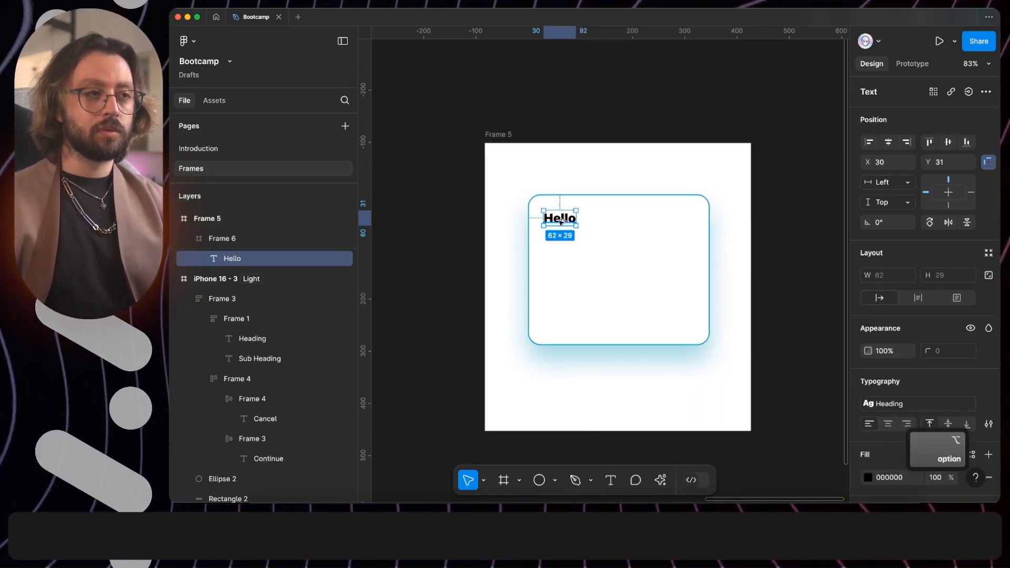
{"action": "left_click_drag", "start_coordinate": [561, 222], "coordinate": [561, 244], "text": "alt"}
{"action": "left_click", "coordinate": [936, 405]}
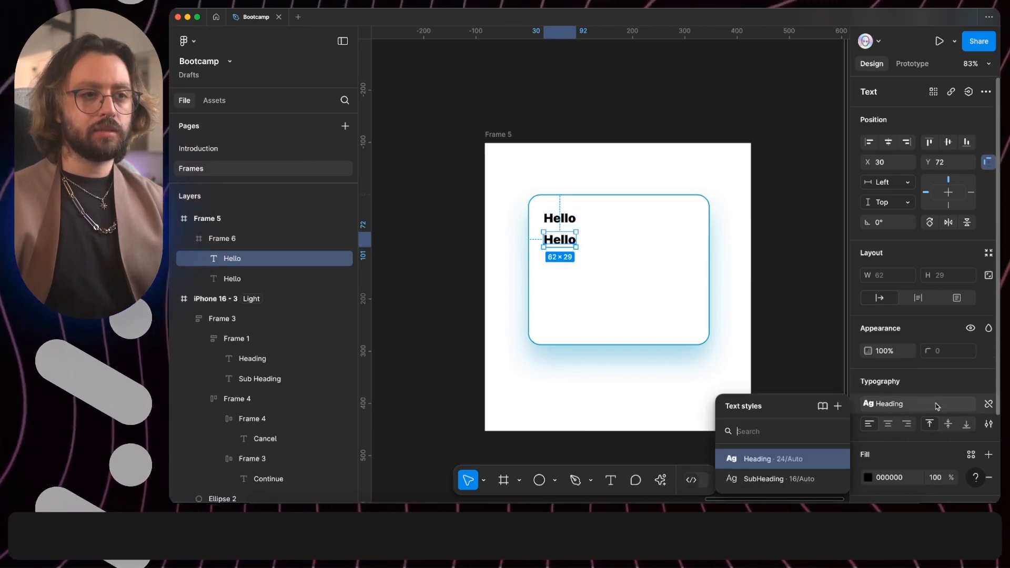
{"action": "left_click", "coordinate": [778, 479]}
{"action": "left_click", "coordinate": [489, 95]}
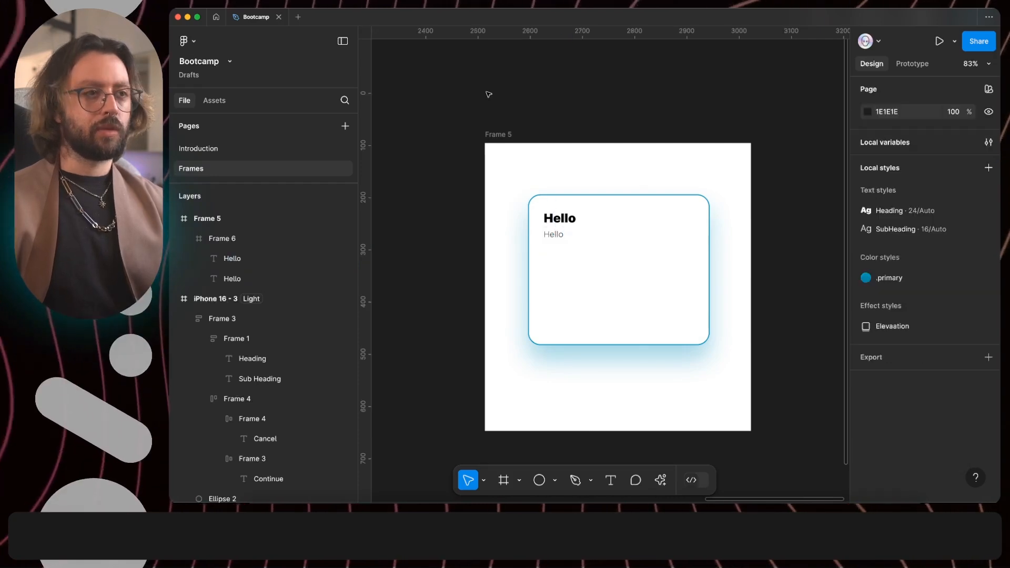